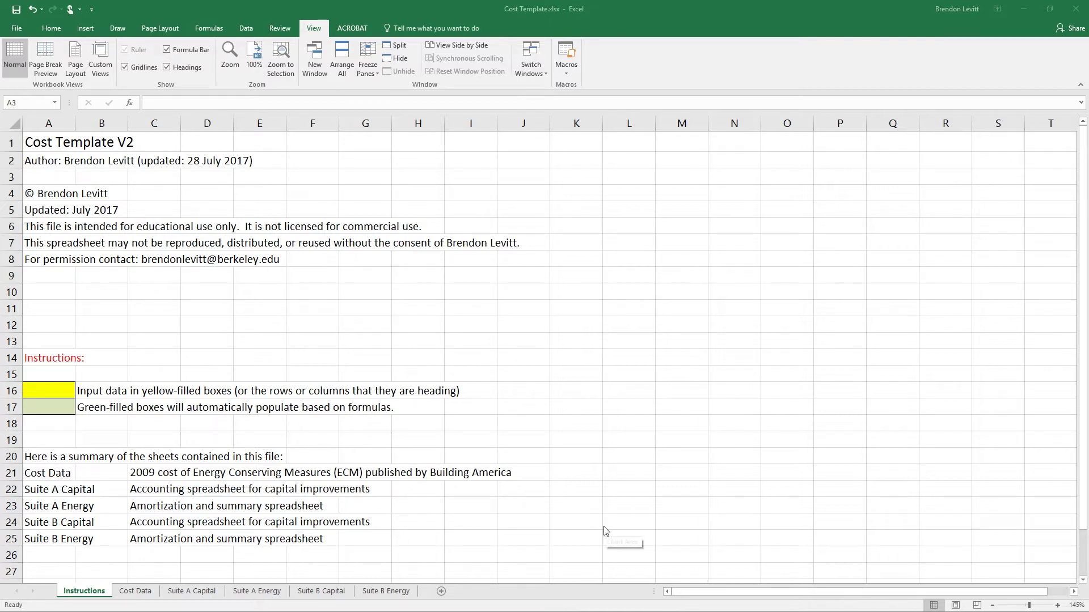
- Open the Cost Data sheet of Cost Template.xlsx, showing the Walls wood stud cost table
click(45, 295)
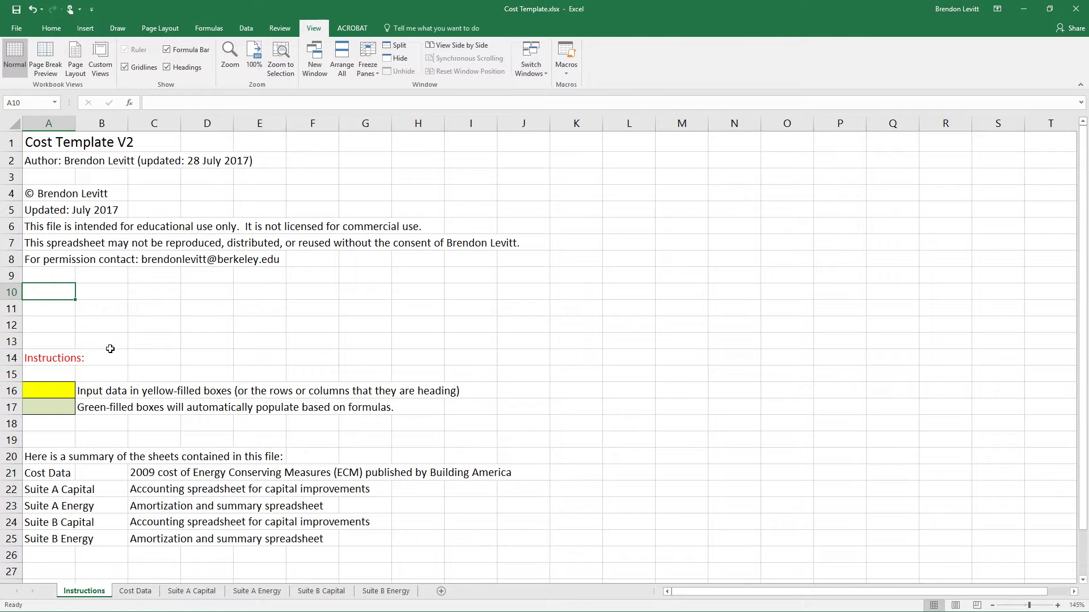
click(137, 592)
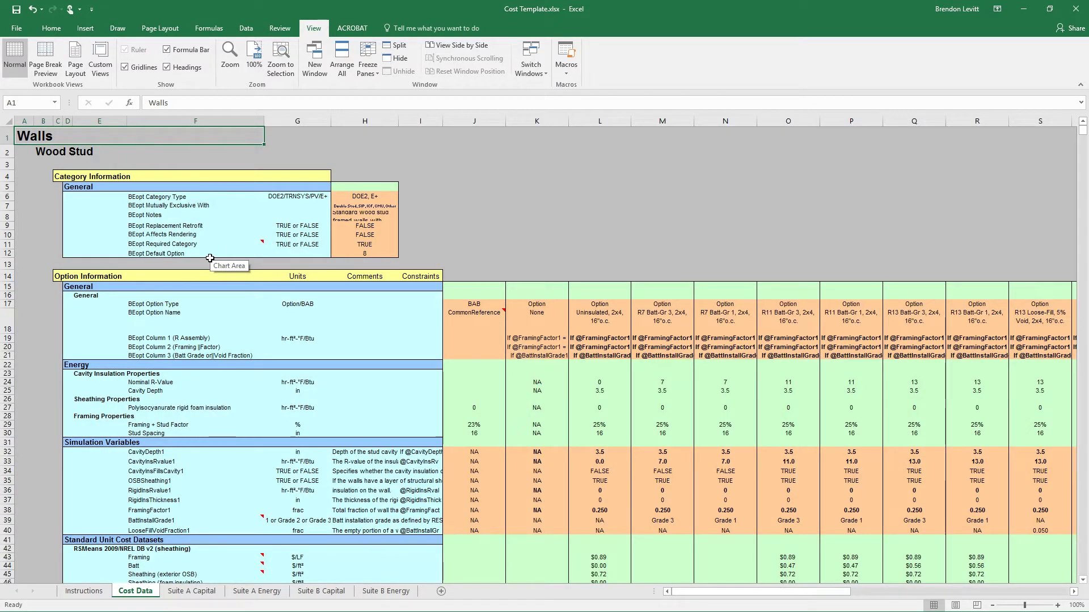
- Browse the Cost Data table, then go to the Suite A Capital sheet with its $17,476 ECM cost
scroll(210, 259, down, 5)
scroll(210, 258, down, 2)
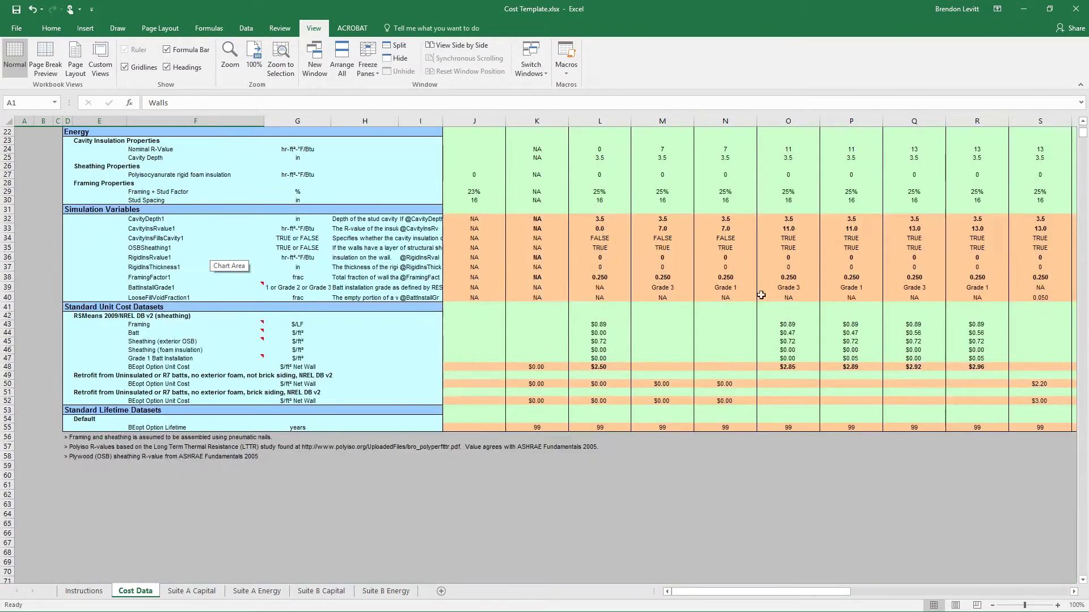
drag(1085, 141, 1082, 271)
drag(1079, 221, 1081, 129)
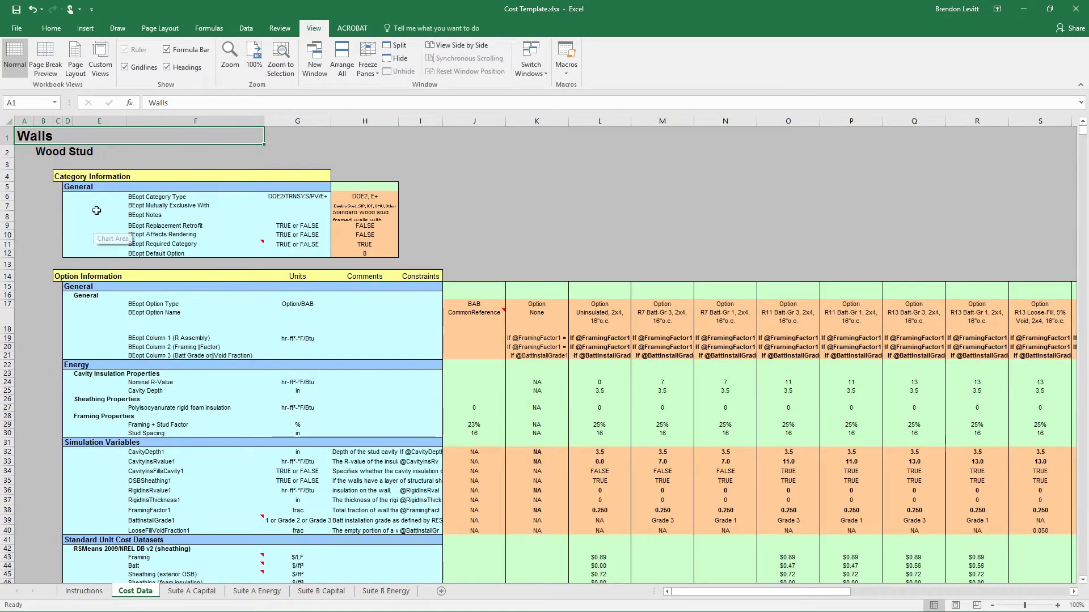
click(170, 206)
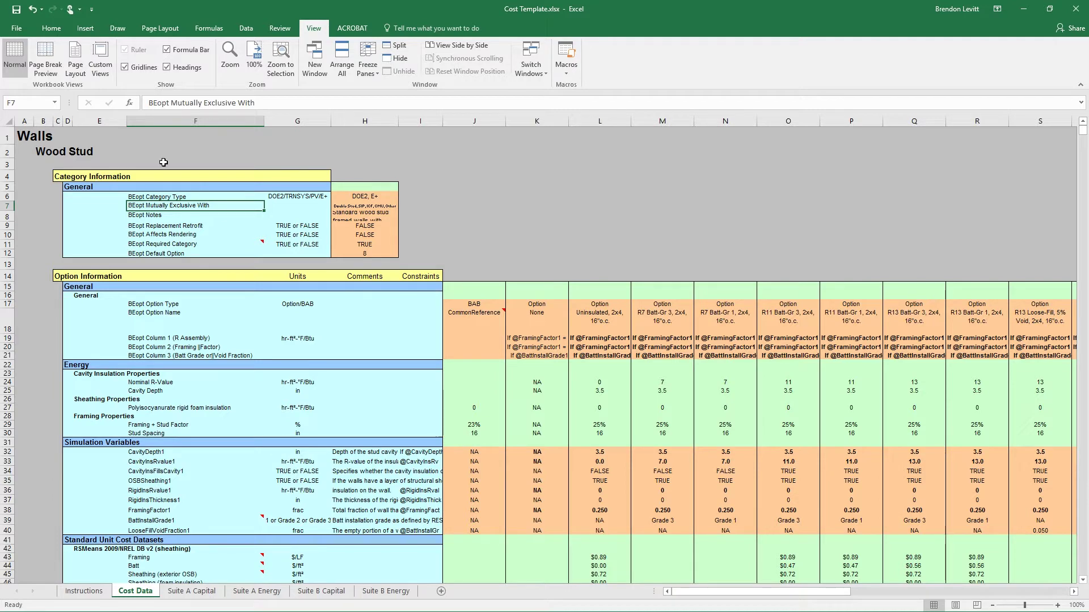
click(201, 592)
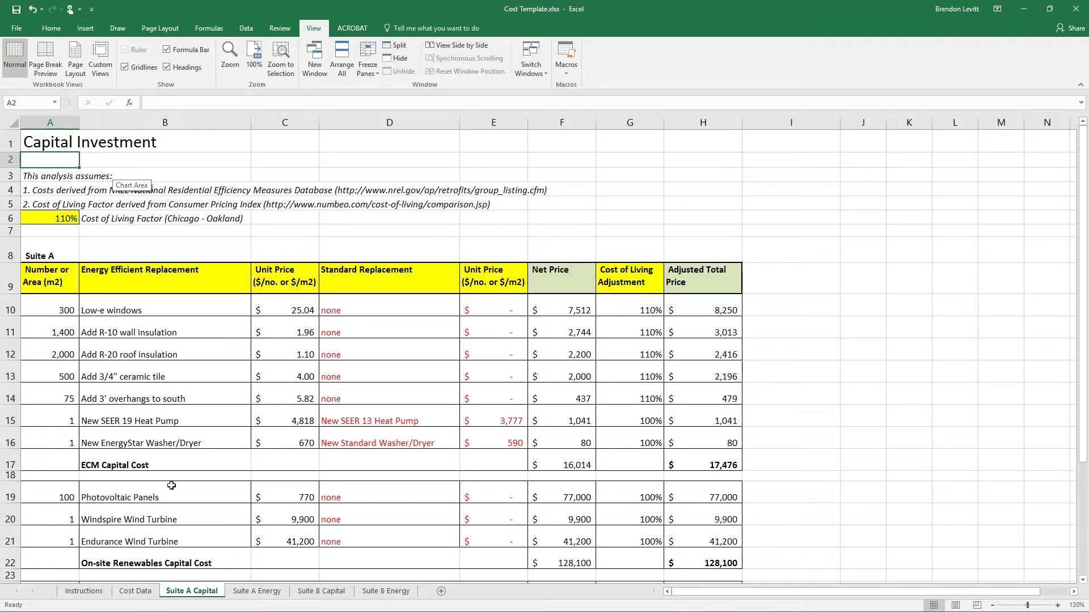
scroll(171, 486, down, 1)
scroll(190, 546, up, 1)
- Review the Suite A Energy charts, then settle on the Suite B Energy cash flow and payback sheet
click(277, 592)
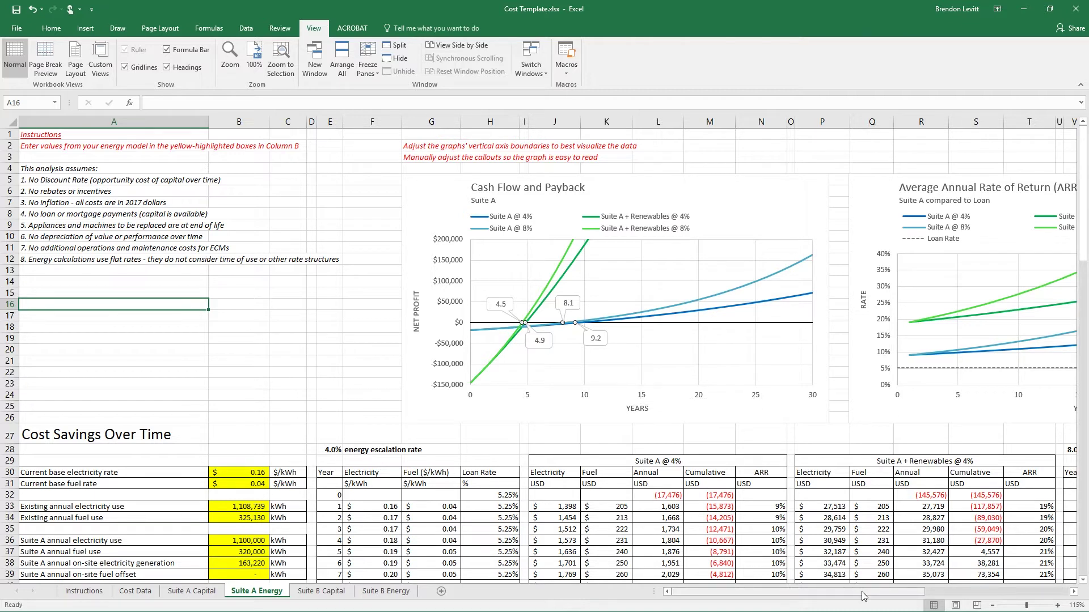
drag(866, 591, 899, 598)
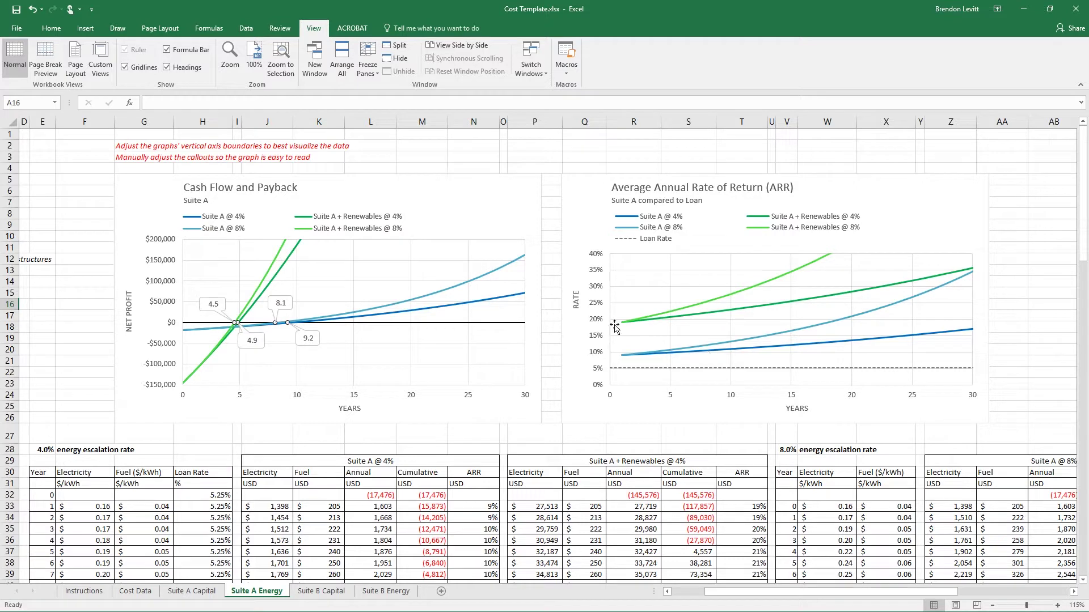
drag(739, 593, 664, 597)
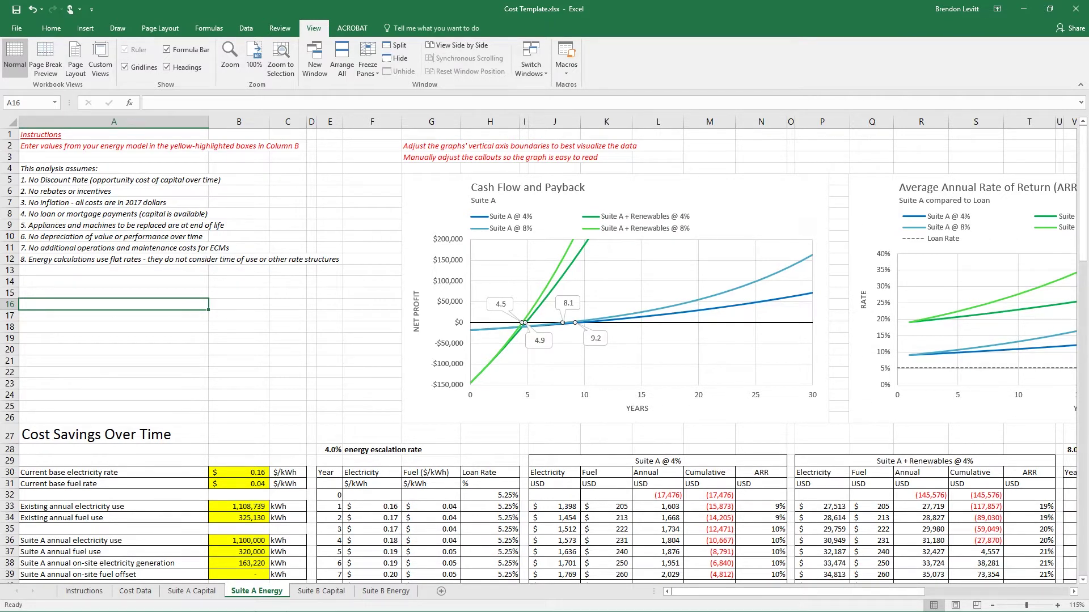
click(386, 590)
click(321, 590)
click(385, 592)
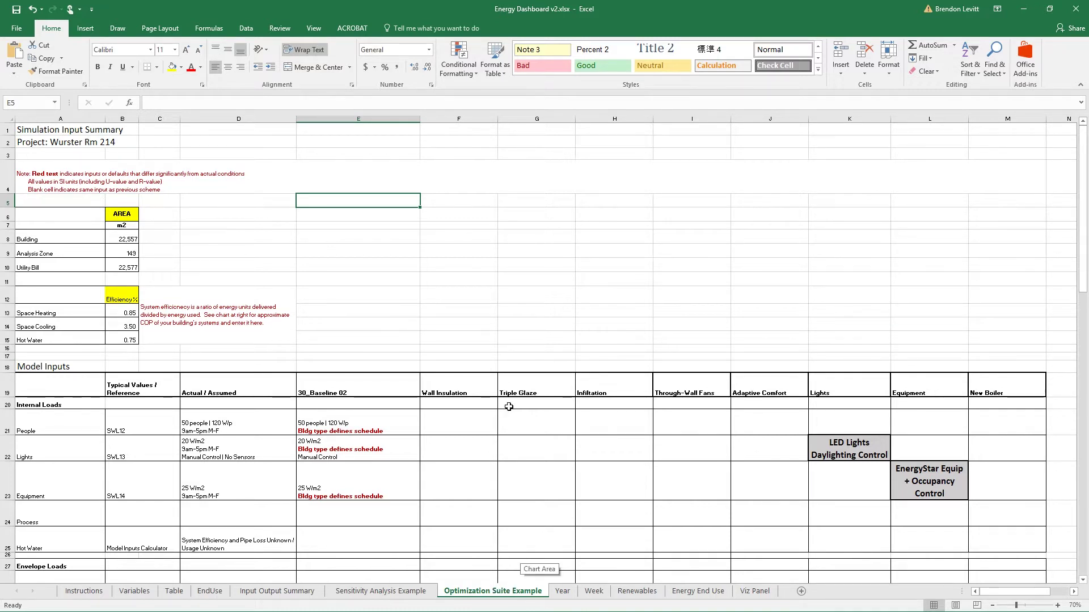
- Scroll through the Optimization Suite Example inputs and its nine-run Comparative Energy Use chart
scroll(509, 407, down, 1)
scroll(501, 420, down, 3)
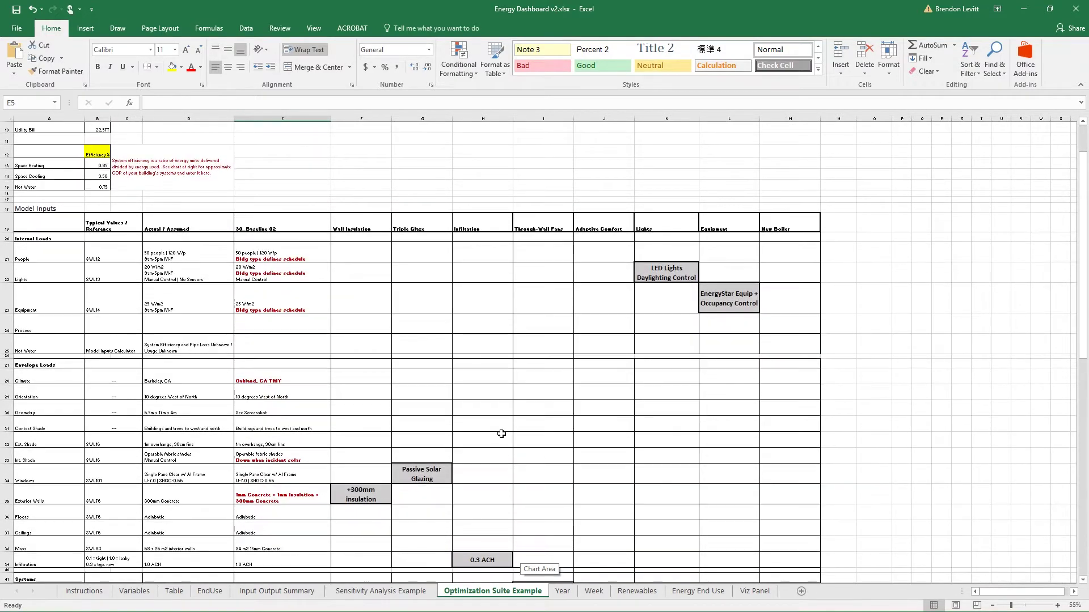
scroll(501, 433, down, 5)
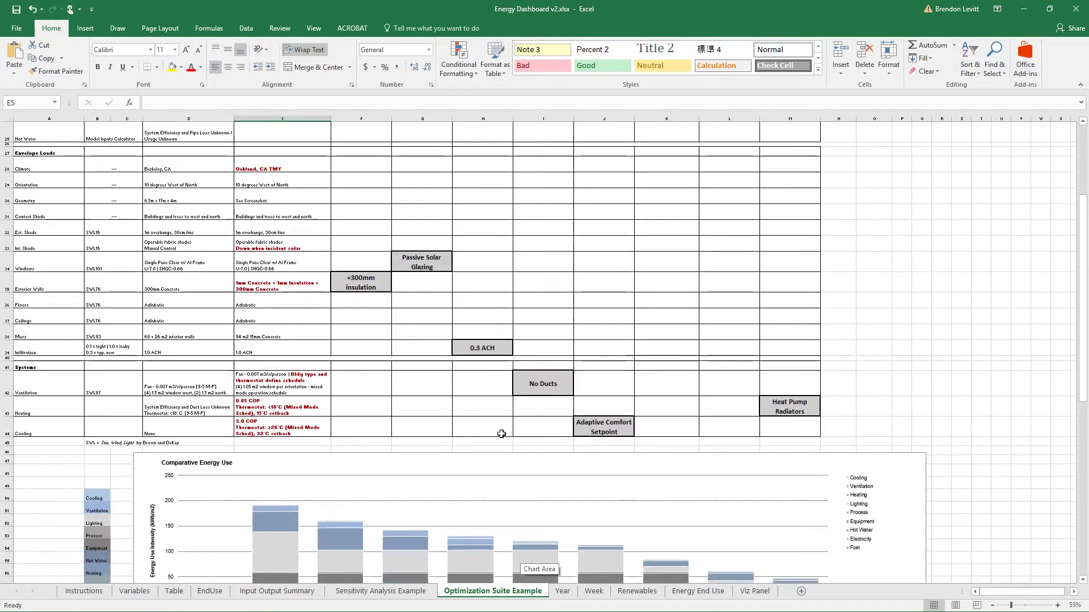
scroll(501, 434, down, 5)
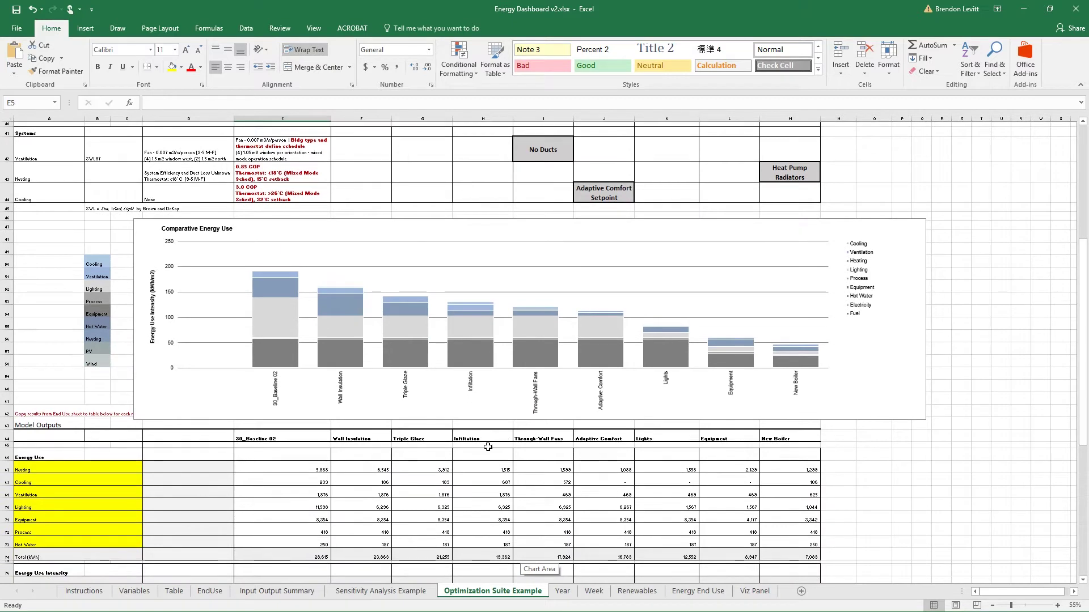
scroll(511, 455, up, 1)
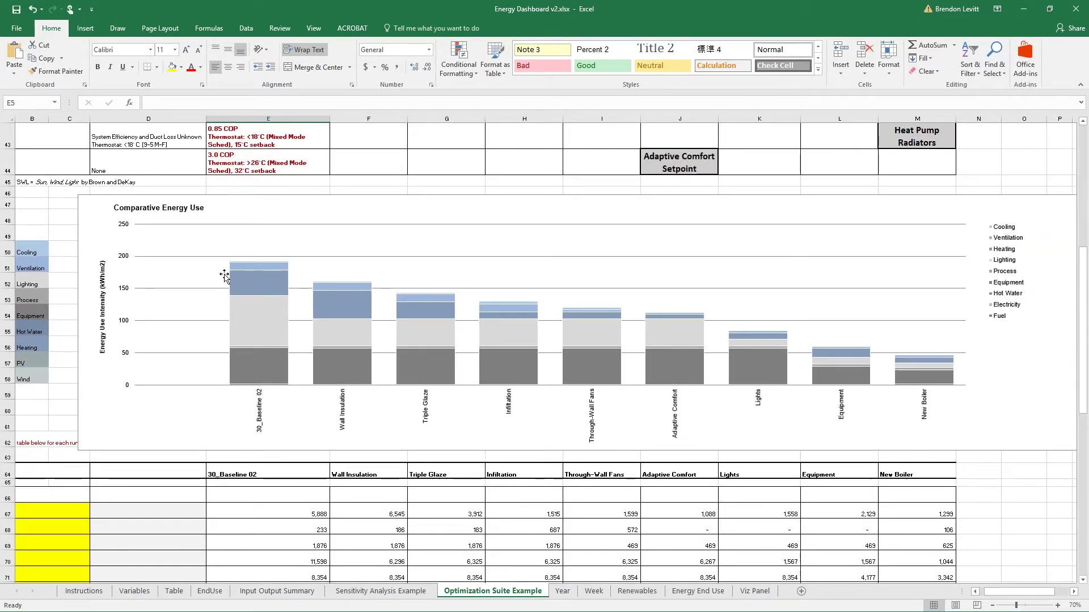
mouse_move(266, 288)
scroll(679, 445, down, 1)
scroll(709, 446, up, 7)
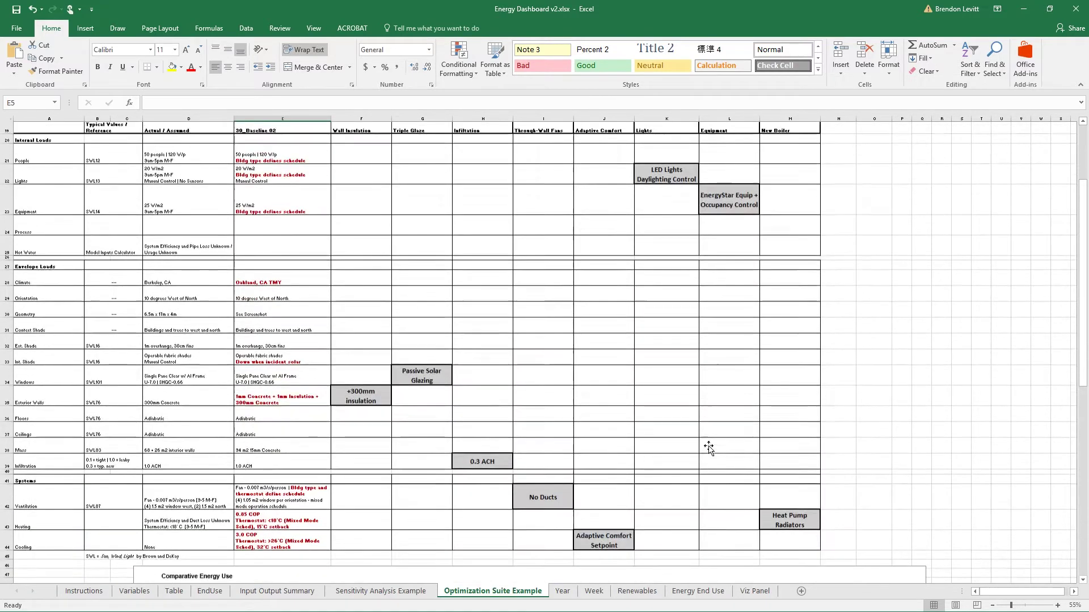
scroll(709, 447, up, 1)
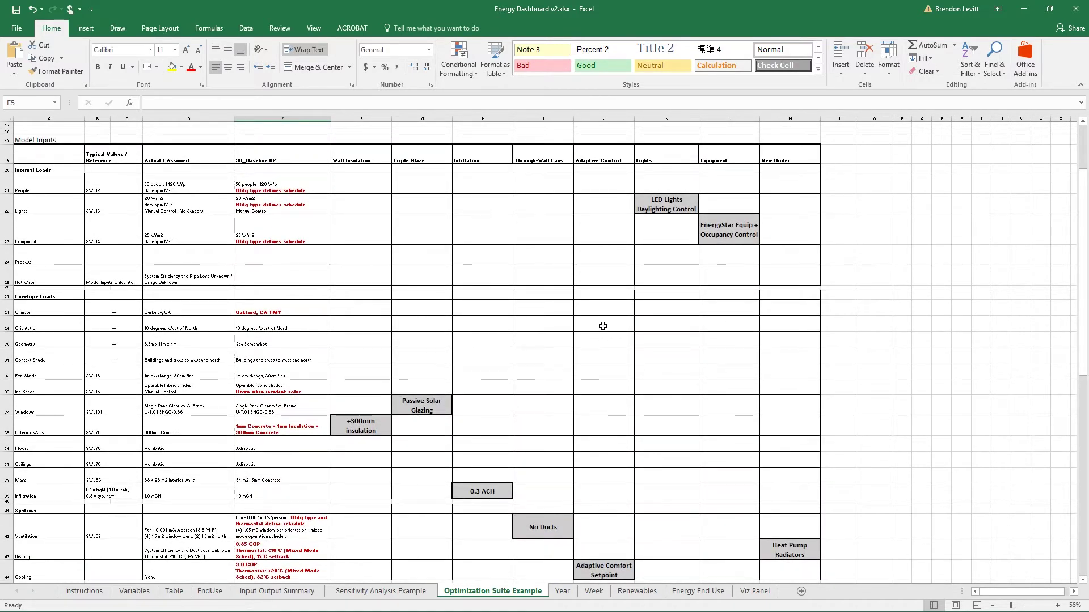
- Link column O cells to the LED Lights, EnergyStar, Passive Solar Glazing and +300mm insulation labels
click(881, 211)
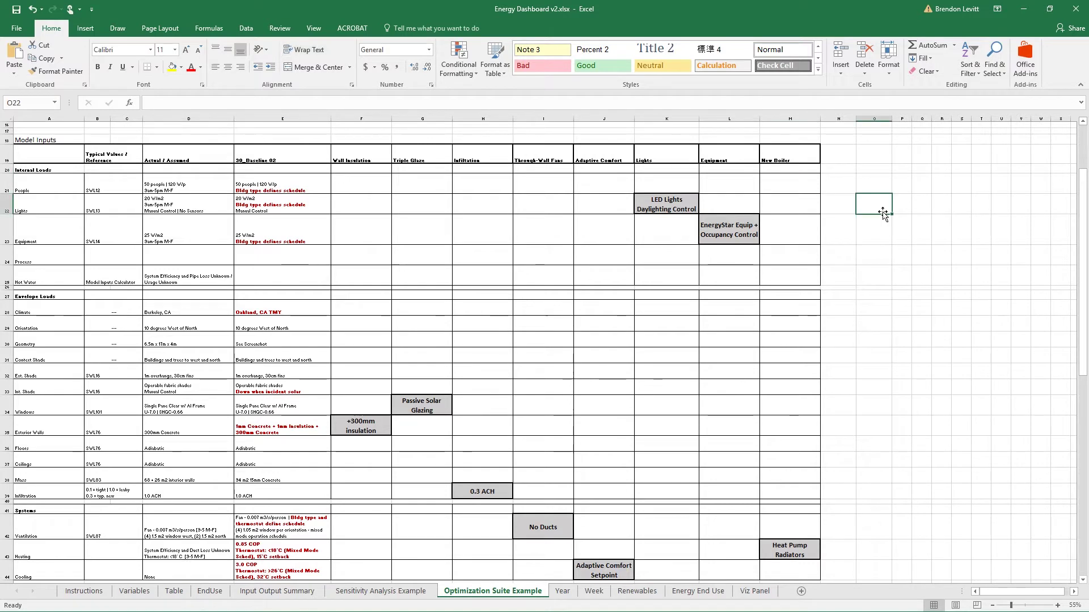
text(LED LightsDaylighting Control EnergyStar Equip + Occupancy Control)
scroll(882, 214, up, 1)
click(875, 253)
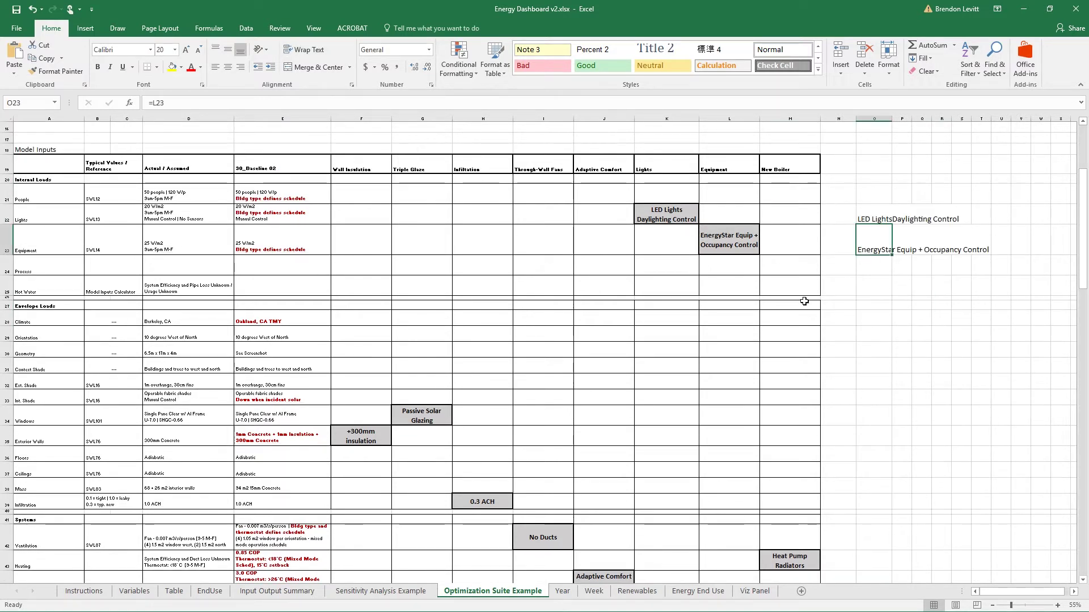
click(868, 420)
text(=)
click(422, 415)
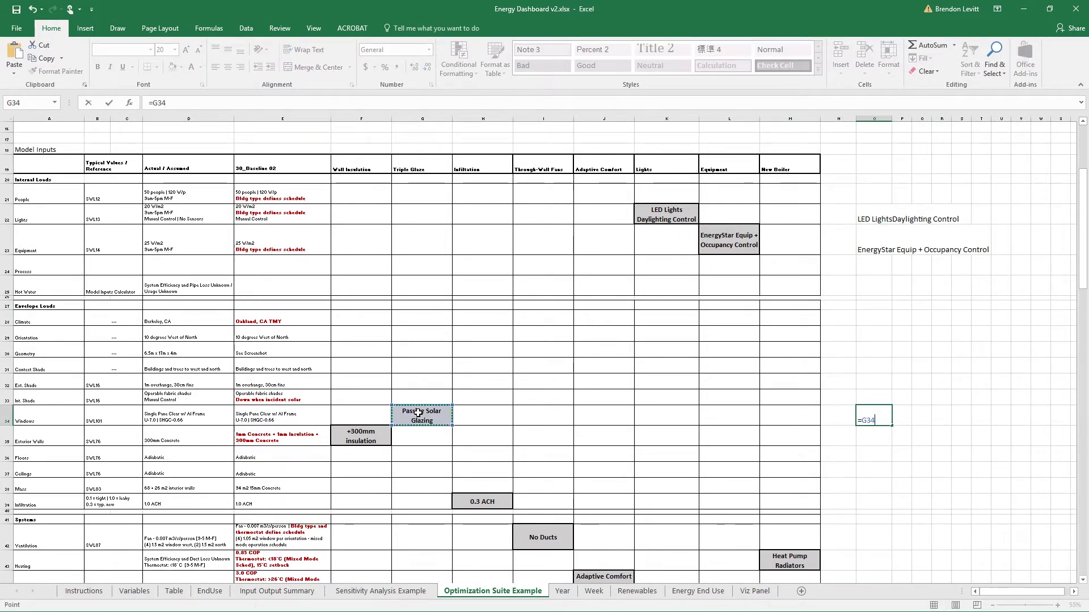
key(Return)
text(=)
click(361, 436)
key(Return)
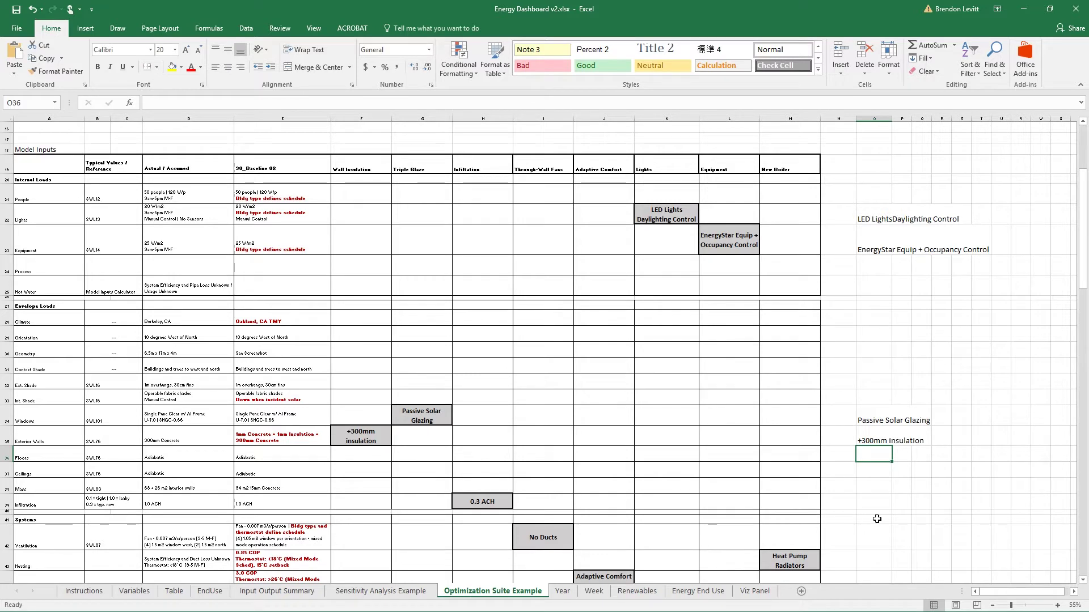
- Add links for 0.3 ACH, No Ducts, Heat Pump Radiators and Adaptive Comfort Setpoint in column O
click(873, 501)
text(=)
click(490, 502)
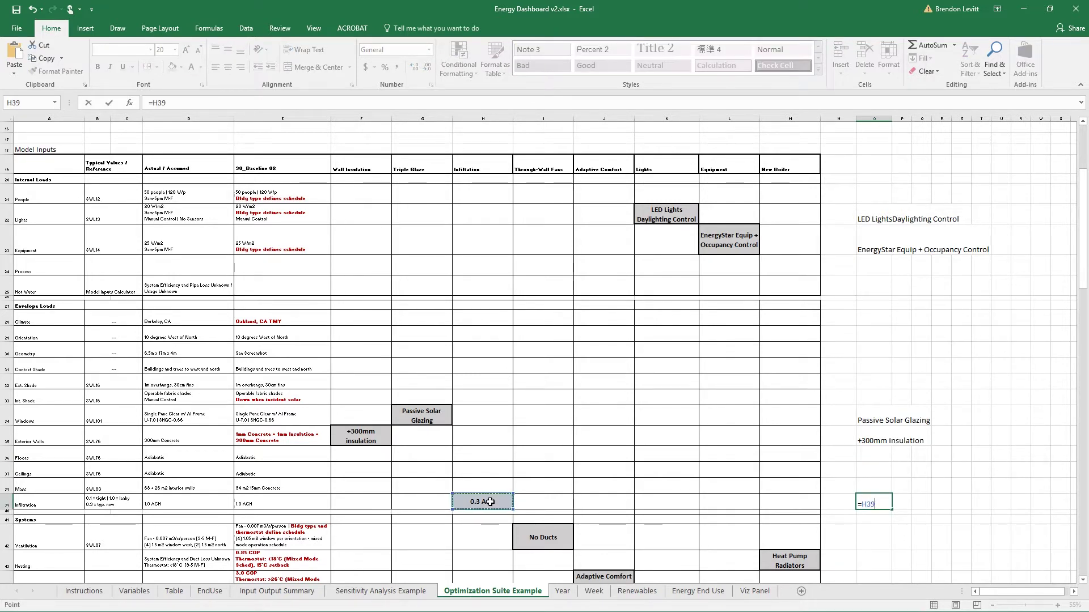
key(Return)
click(873, 537)
click(543, 538)
key(Return)
scroll(873, 397, down, 4)
click(789, 387)
key(Return)
click(603, 407)
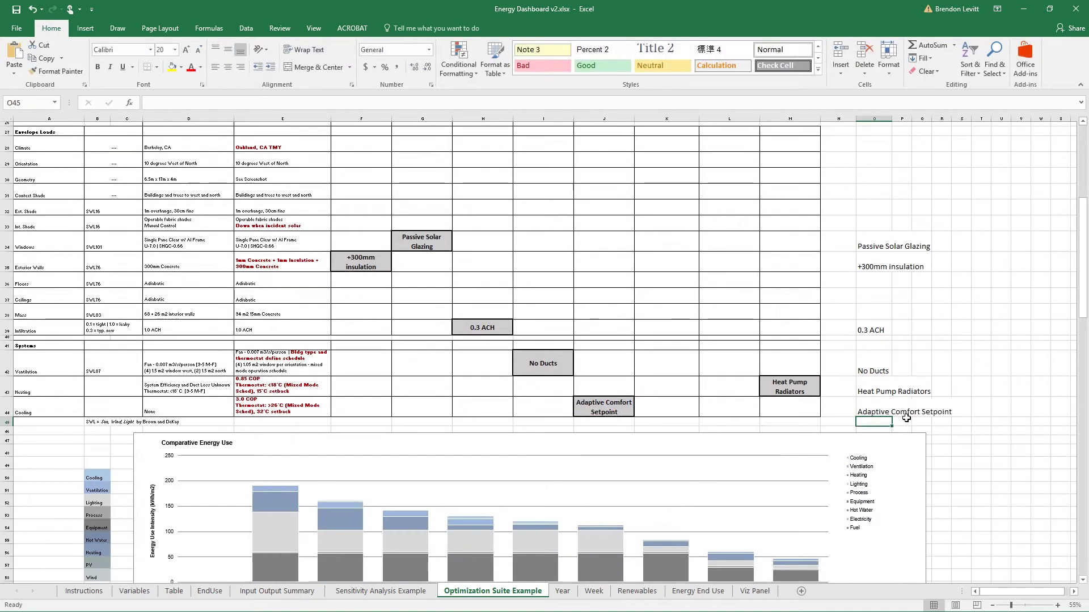
- Copy the compiled measure list in O22:O44
scroll(906, 417, up, 5)
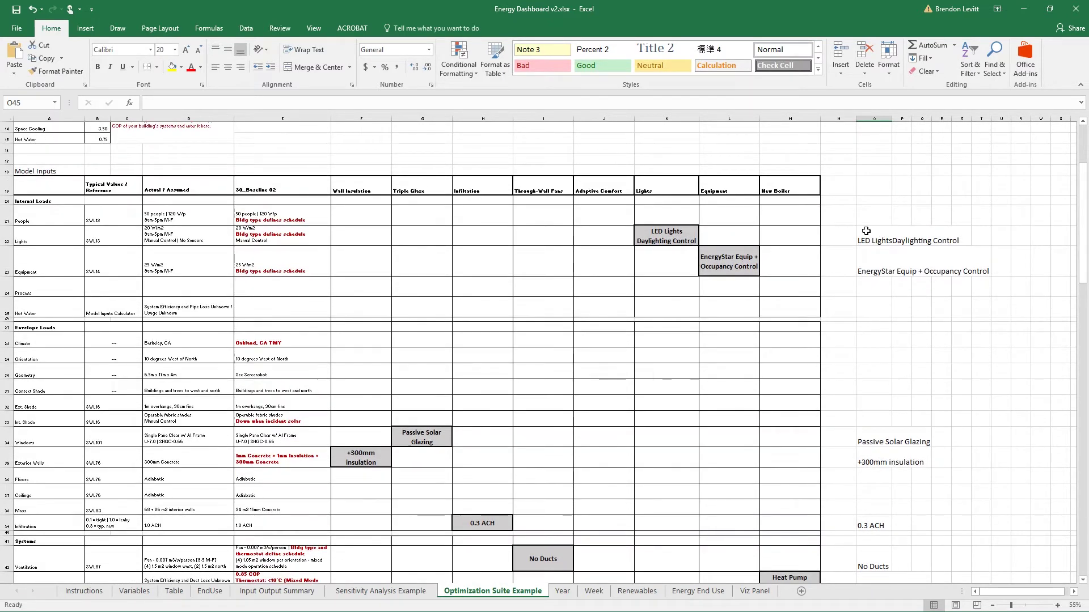
drag(866, 231, 872, 374)
key(ctrl+c)
- Paste the measure list into J10:J17 of the Suite A Capital sheet
key(alt+Tab)
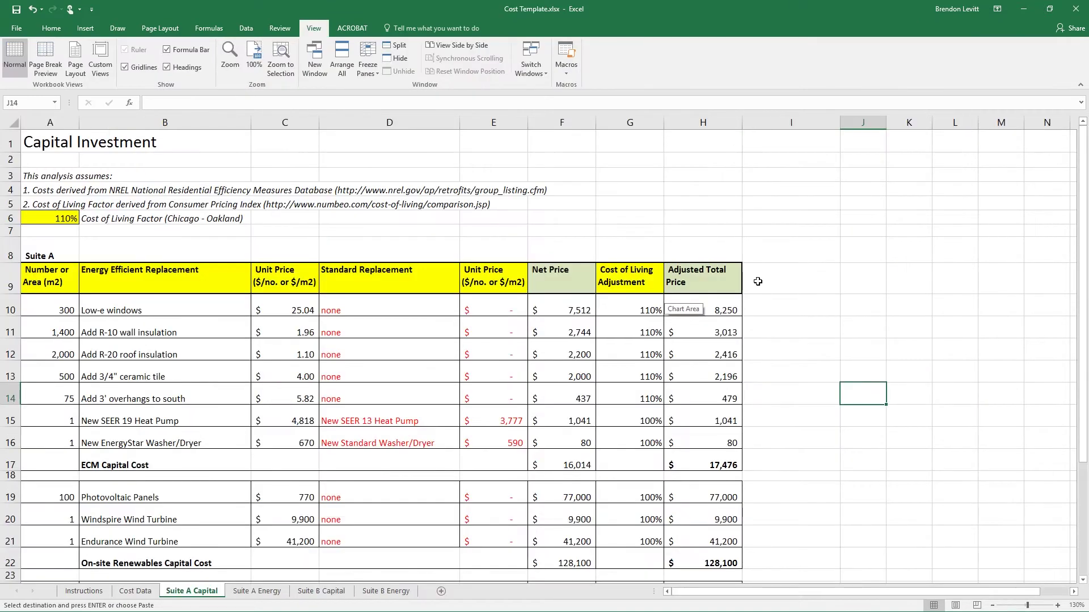
click(761, 286)
key(ctrl+v)
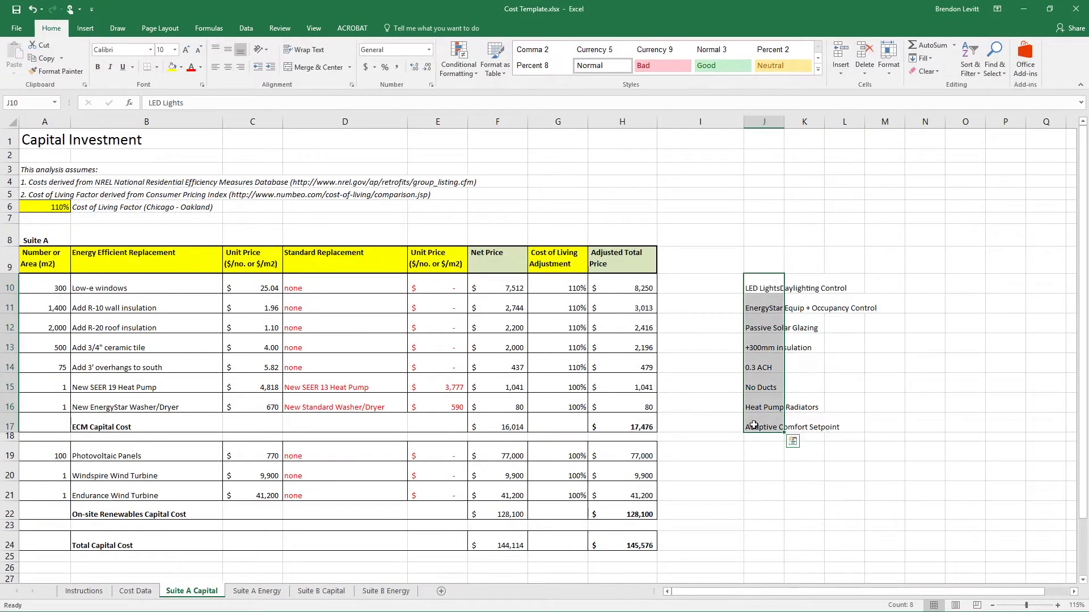
click(763, 403)
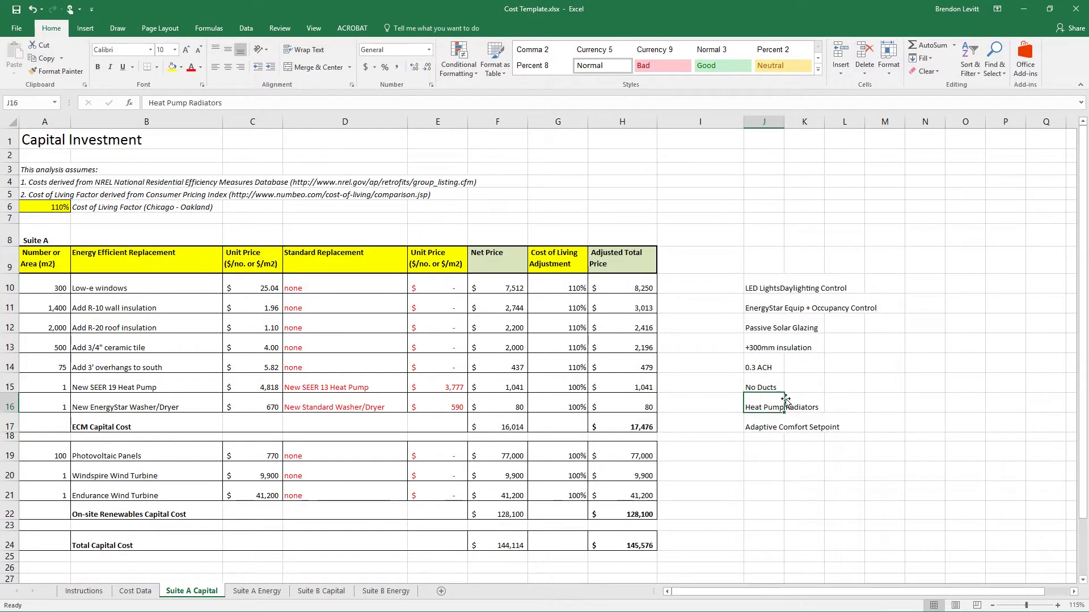
- Clear the old measure entries in A10:E16 and cost of living percentages in G10:G16
drag(63, 294, 425, 403)
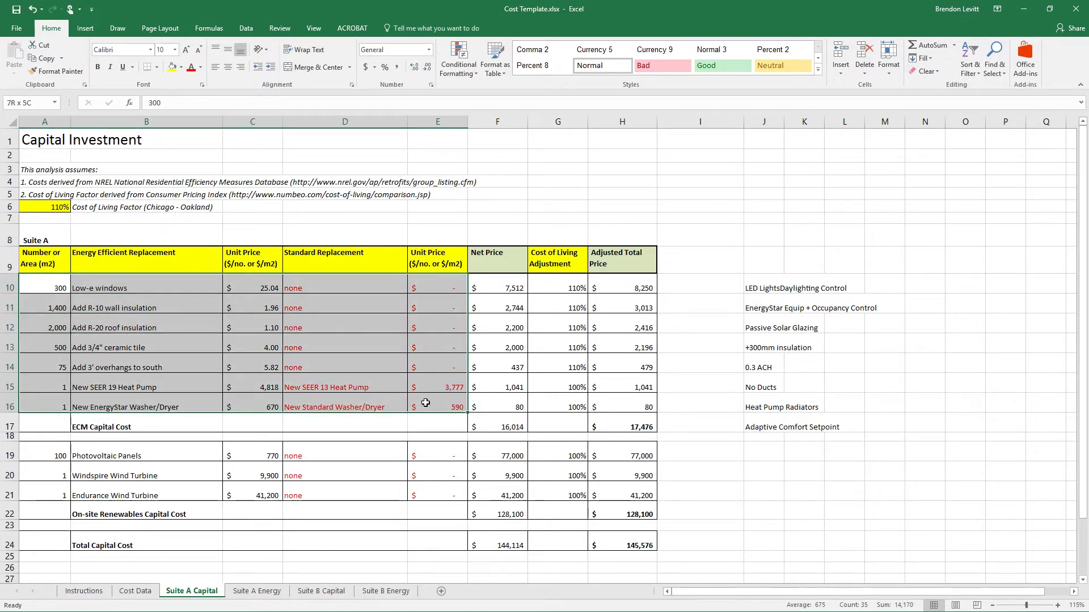
key(Delete)
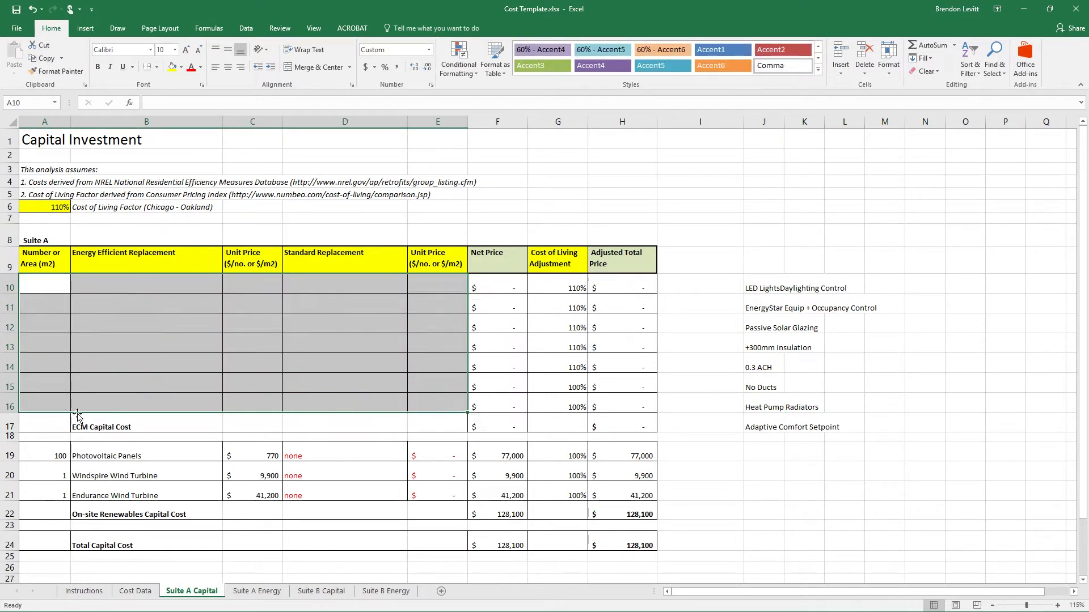
drag(574, 293, 559, 415)
key(Delete)
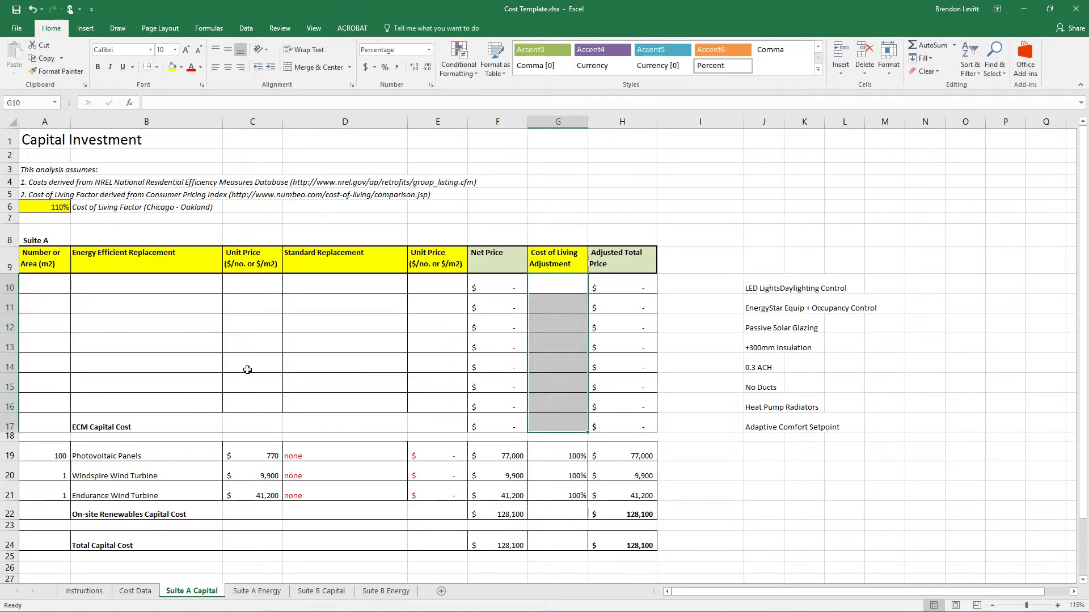
- Insert rows 12–13 and move the measure names from column J into B10:B17
drag(8, 324, 6, 339)
right_click(5, 339)
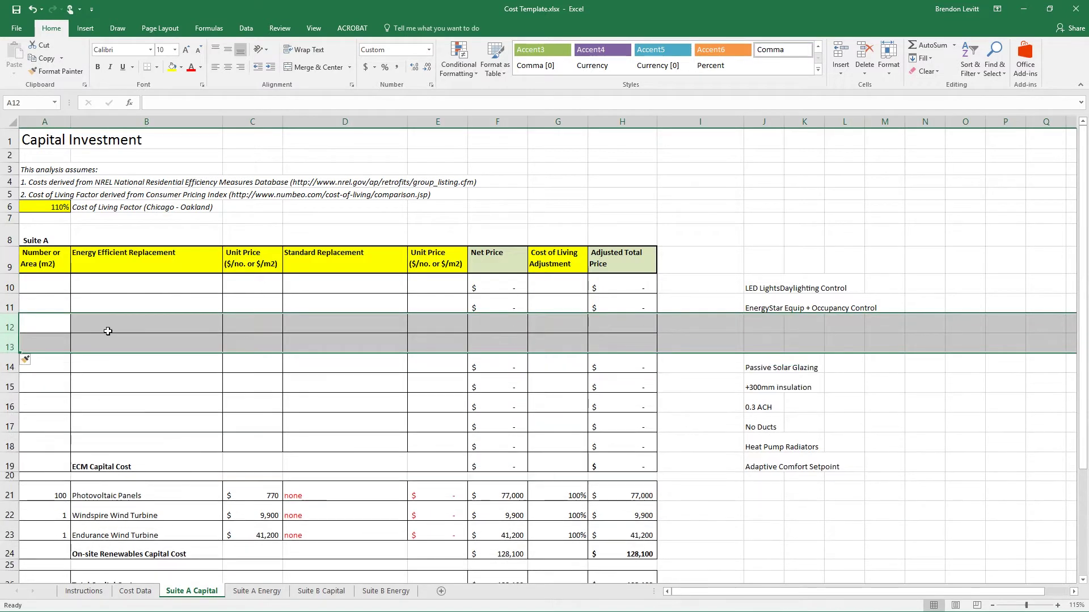
drag(756, 291, 753, 464)
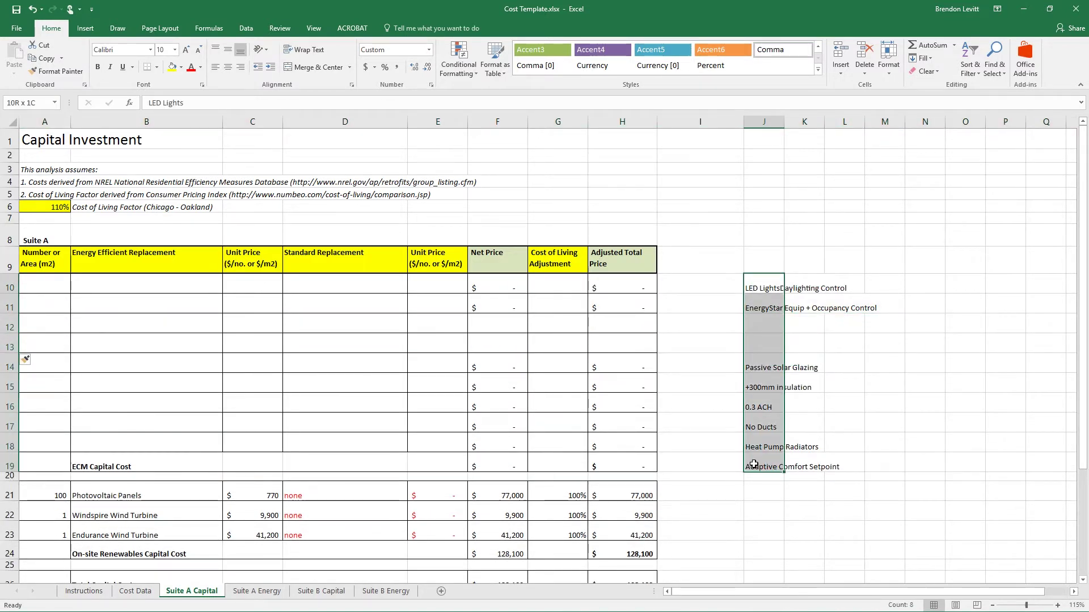
drag(770, 291, 116, 305)
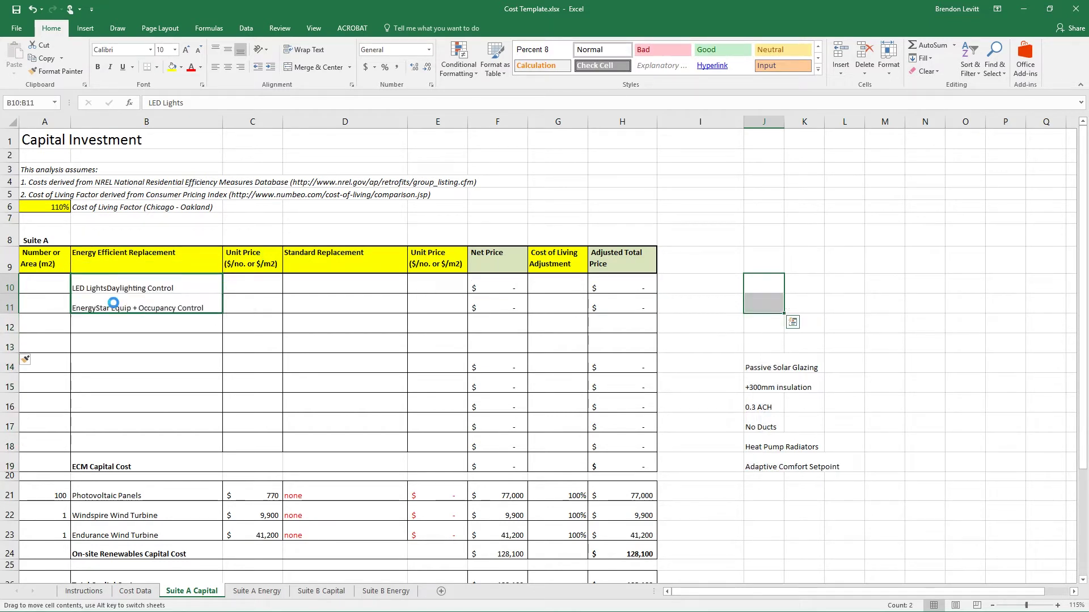
drag(757, 369, 127, 422)
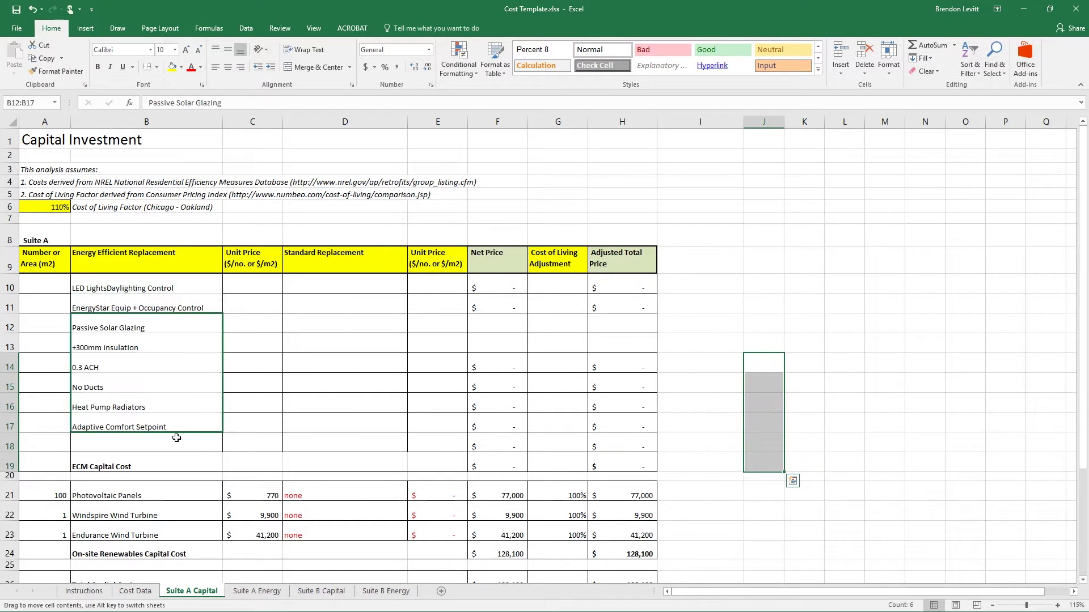
click(310, 388)
drag(139, 289, 123, 436)
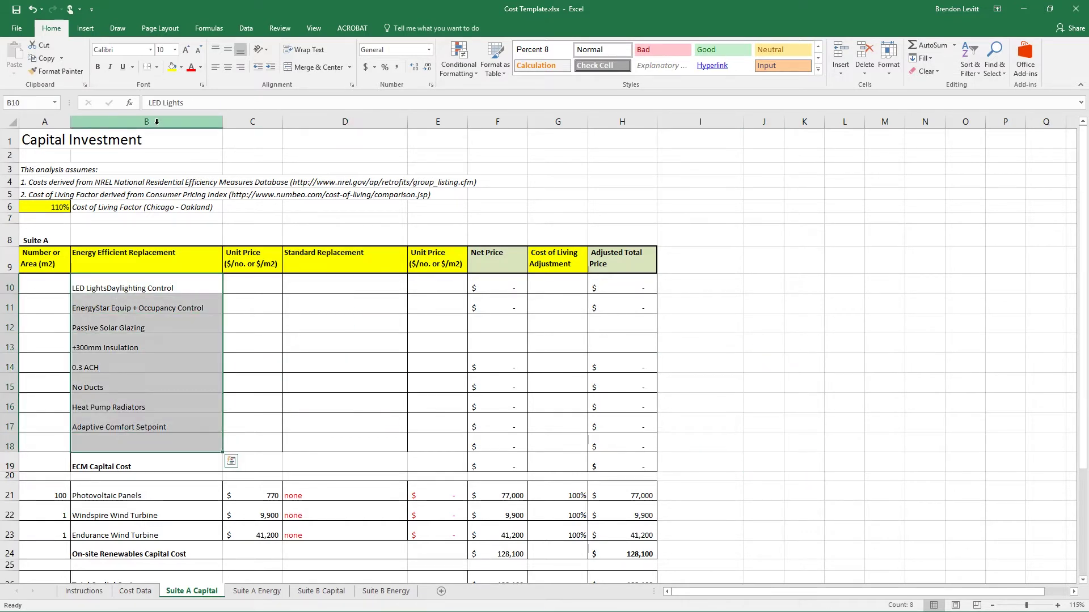
- Apply All Borders to the measure cells B10:B18
click(156, 67)
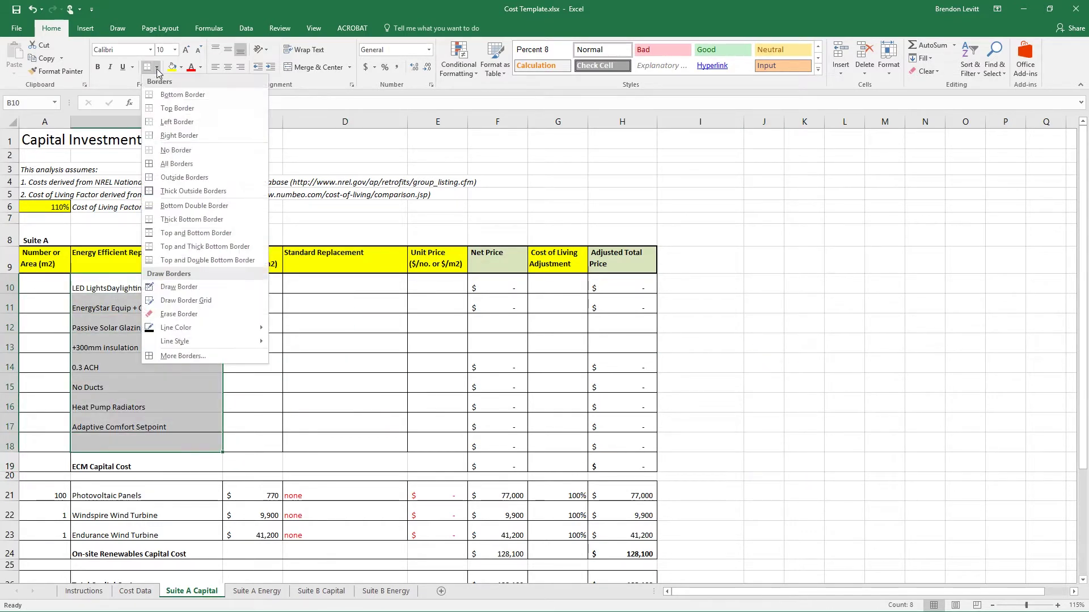
click(170, 165)
click(120, 328)
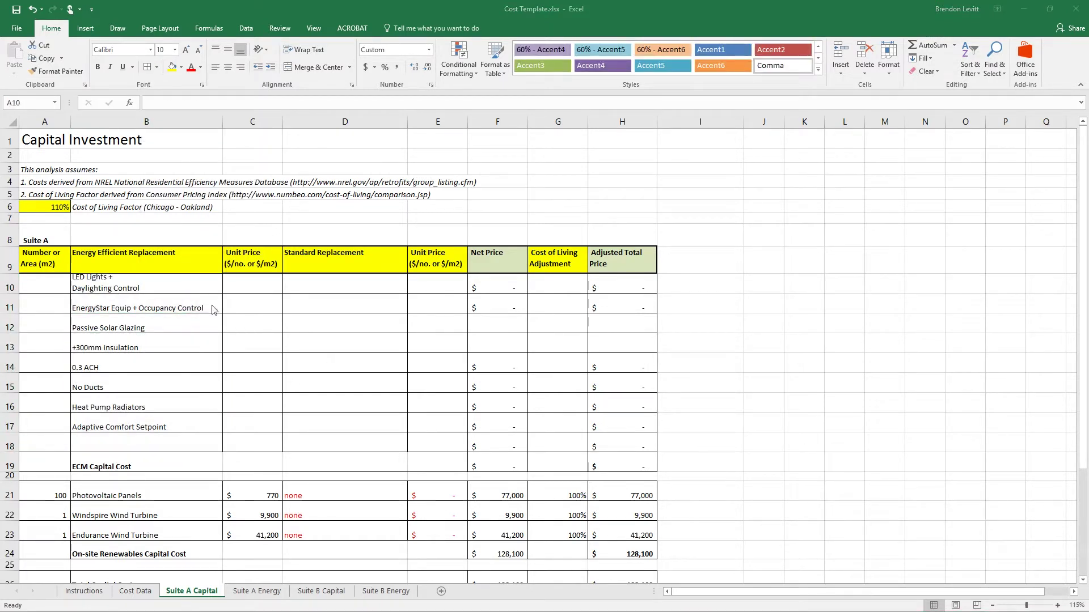
- Enter 46 in A10 as the quantity for LED Lights + Daylighting Control
click(126, 284)
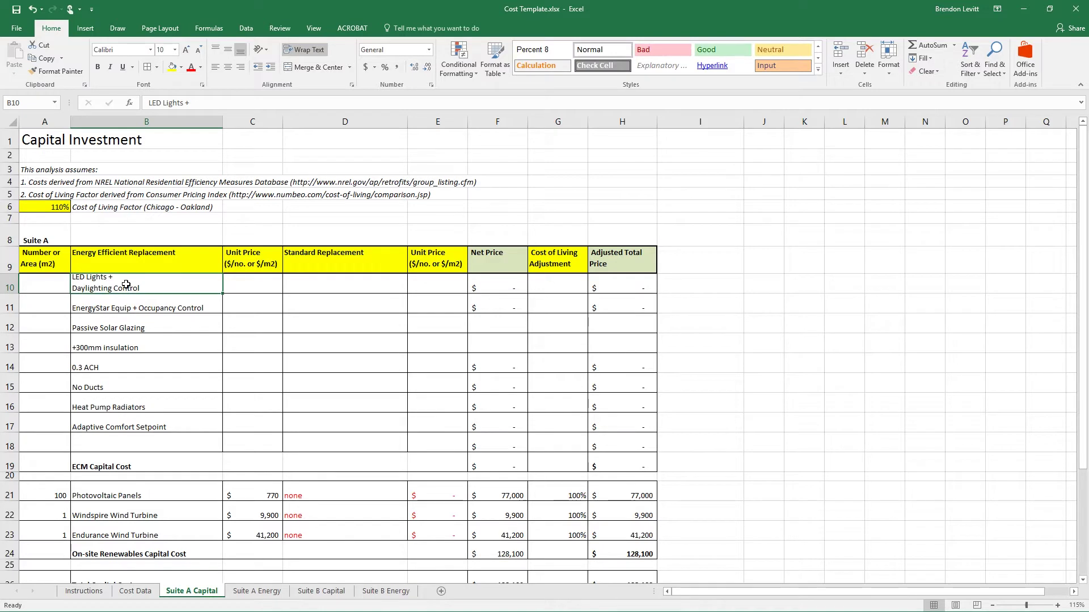
key(Left)
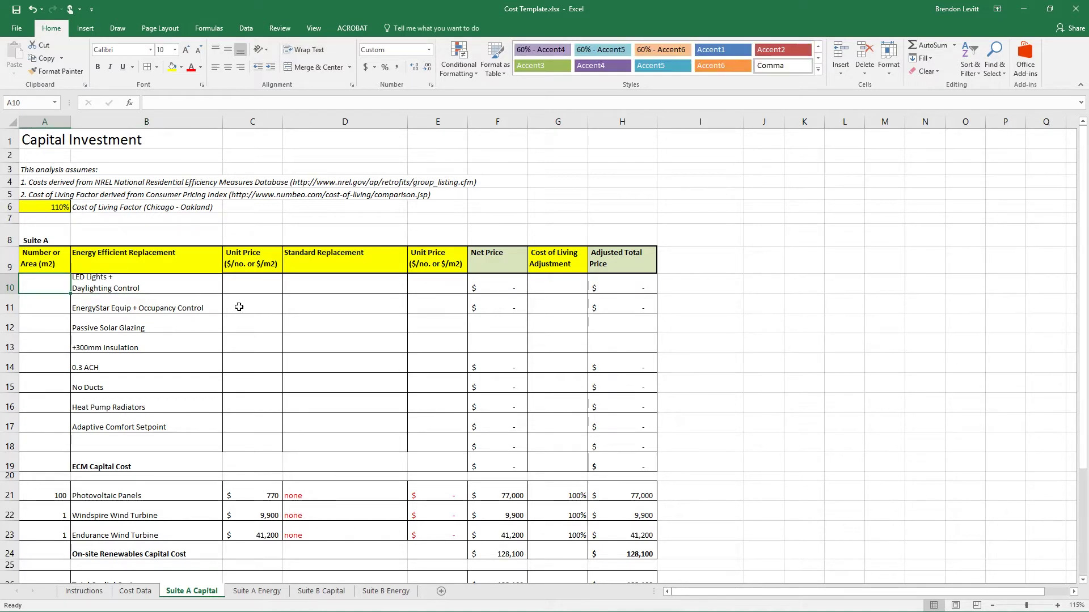
text(46)
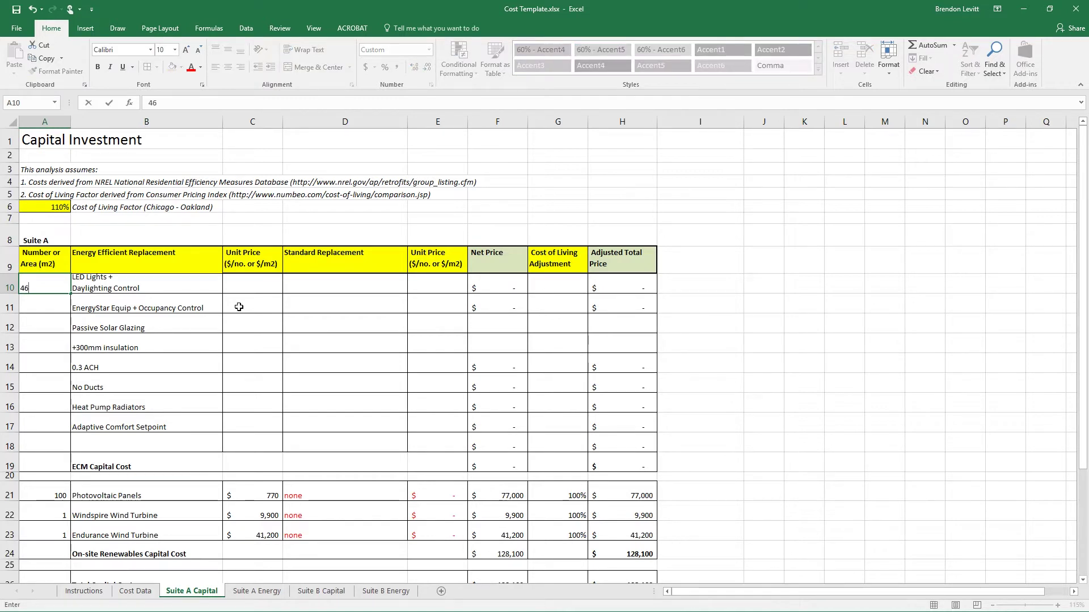
key(Tab)
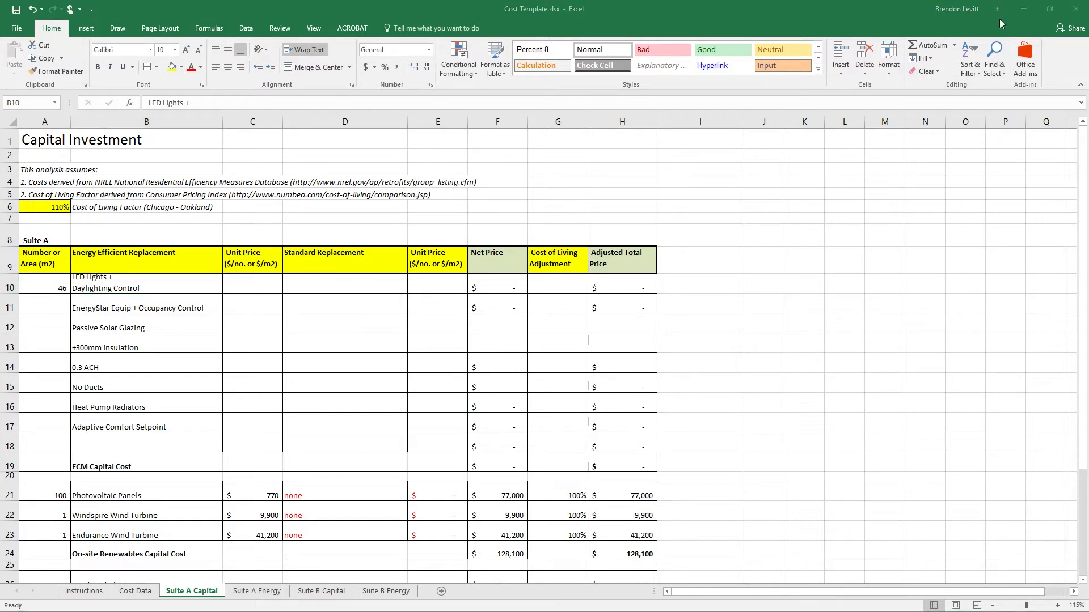
- Browse Home Depot's 96 T8 fluorescent bulb results, then minimize the browser back to Excel
key(alt+Tab)
click(1023, 9)
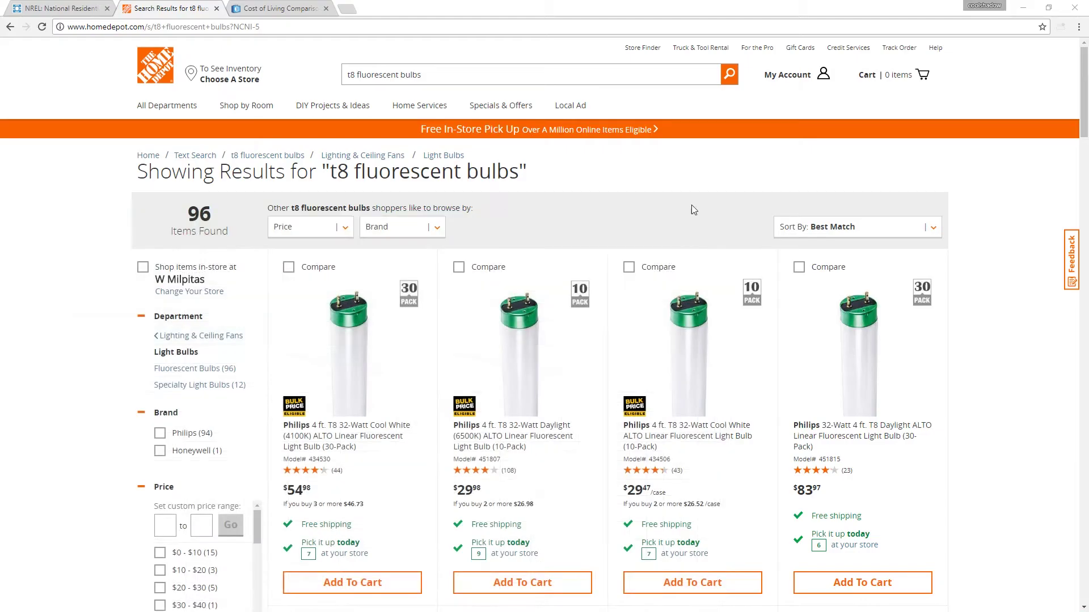
click(382, 75)
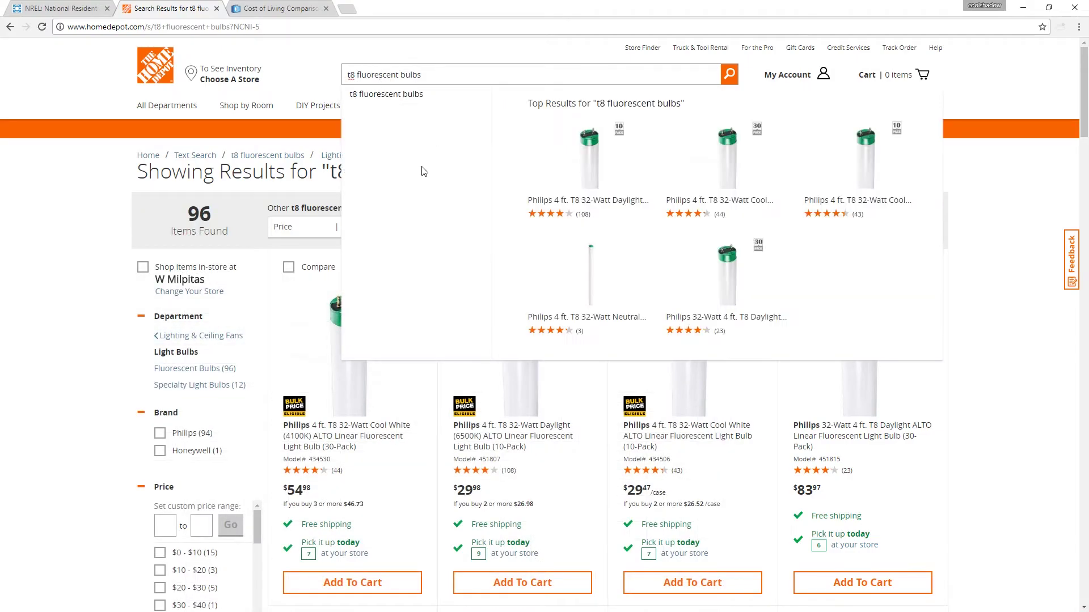
click(450, 59)
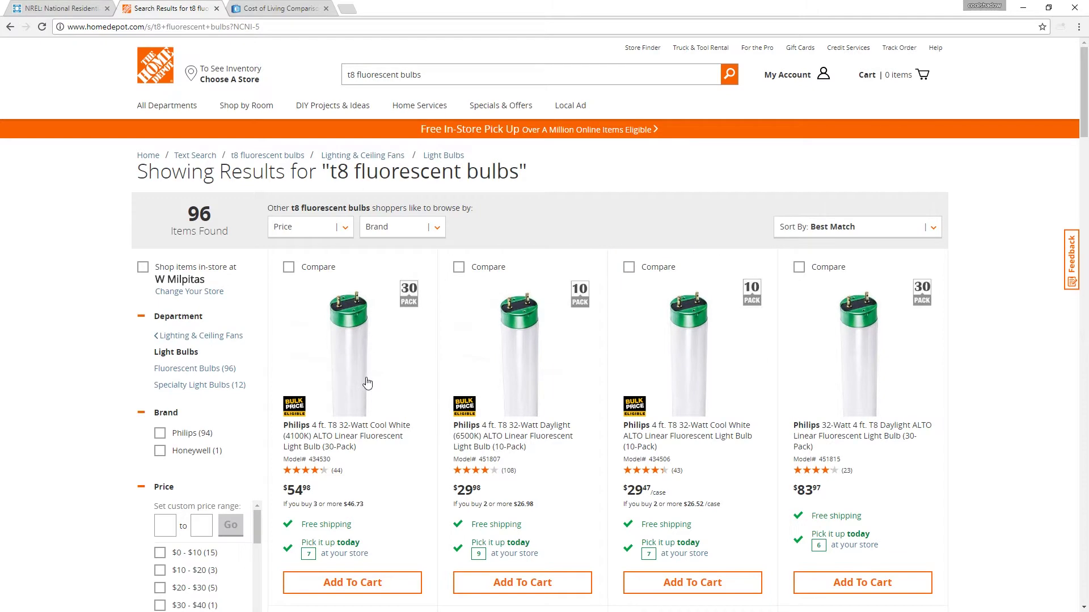
scroll(420, 414, down, 2)
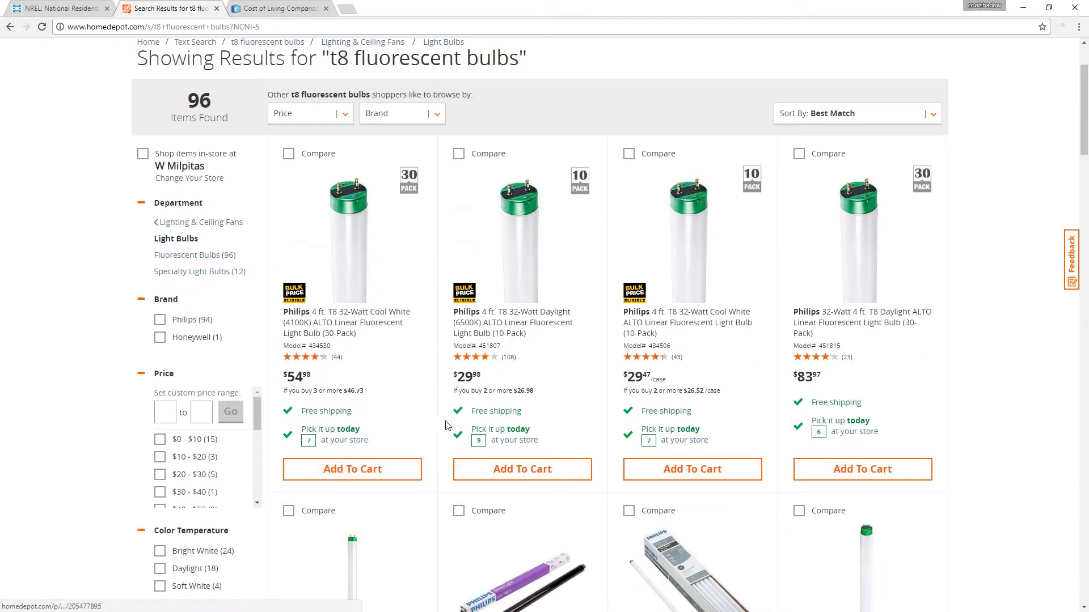
scroll(448, 425, down, 3)
scroll(449, 404, down, 2)
scroll(449, 405, up, 4)
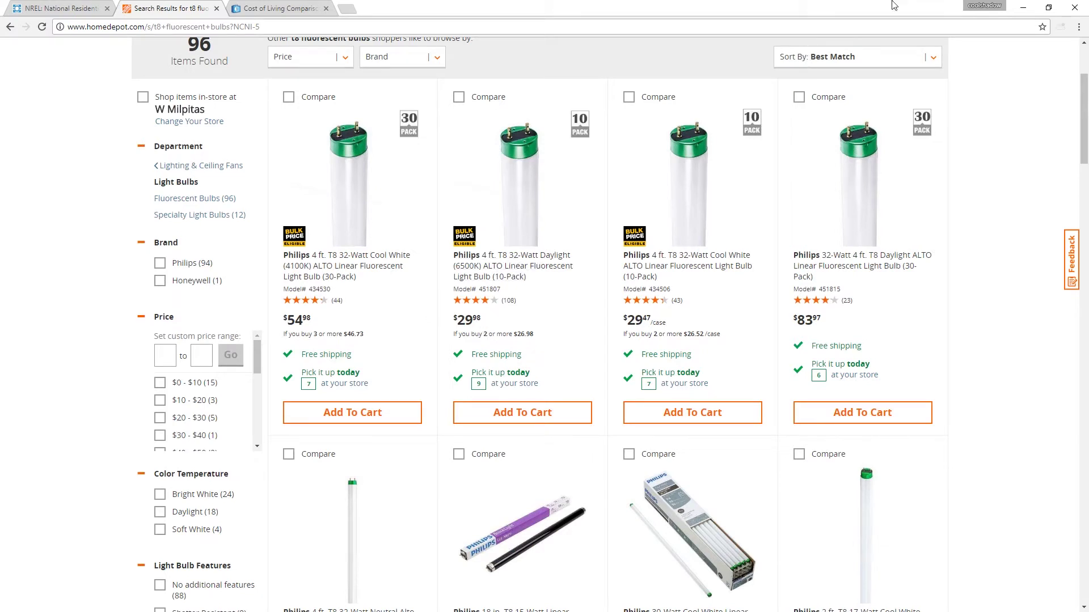
click(1021, 6)
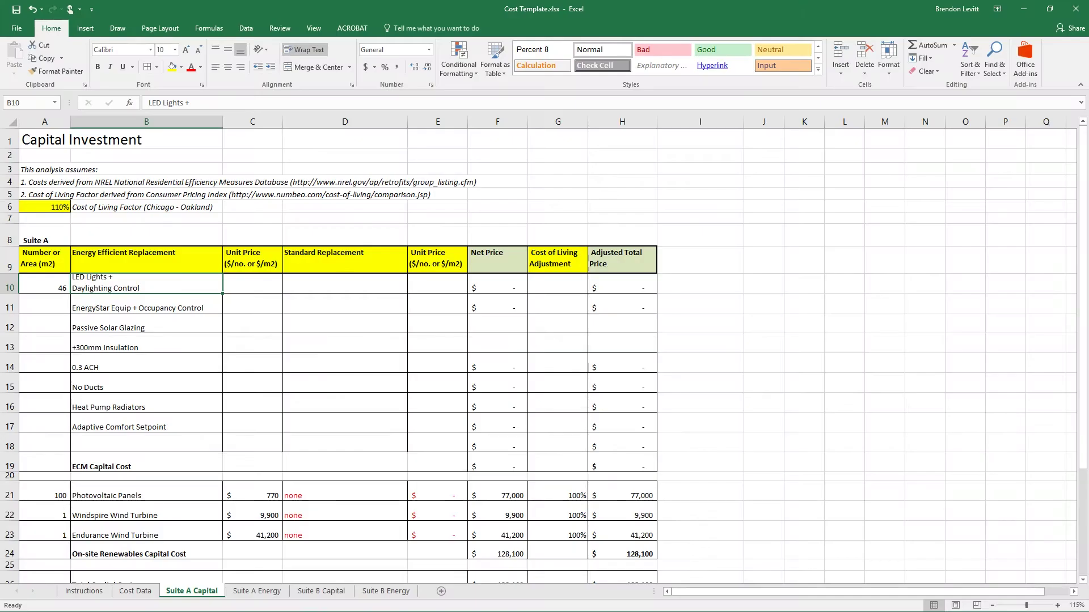
- Enter T8 Linear Fluorescent at $3.00 in D10:E10 and check the (138) net price in F10
click(363, 288)
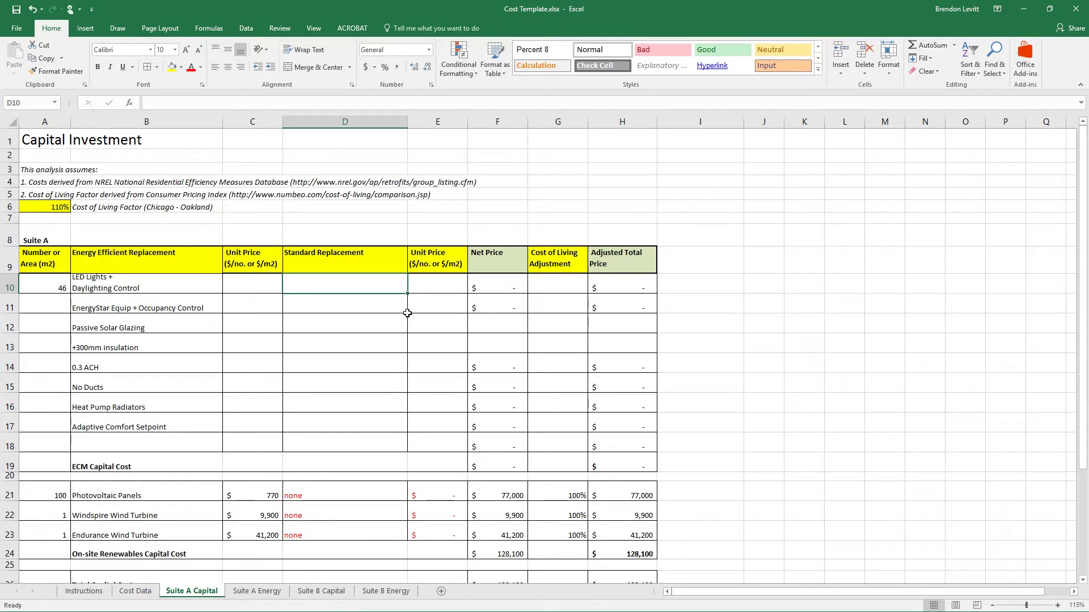
text(T8)
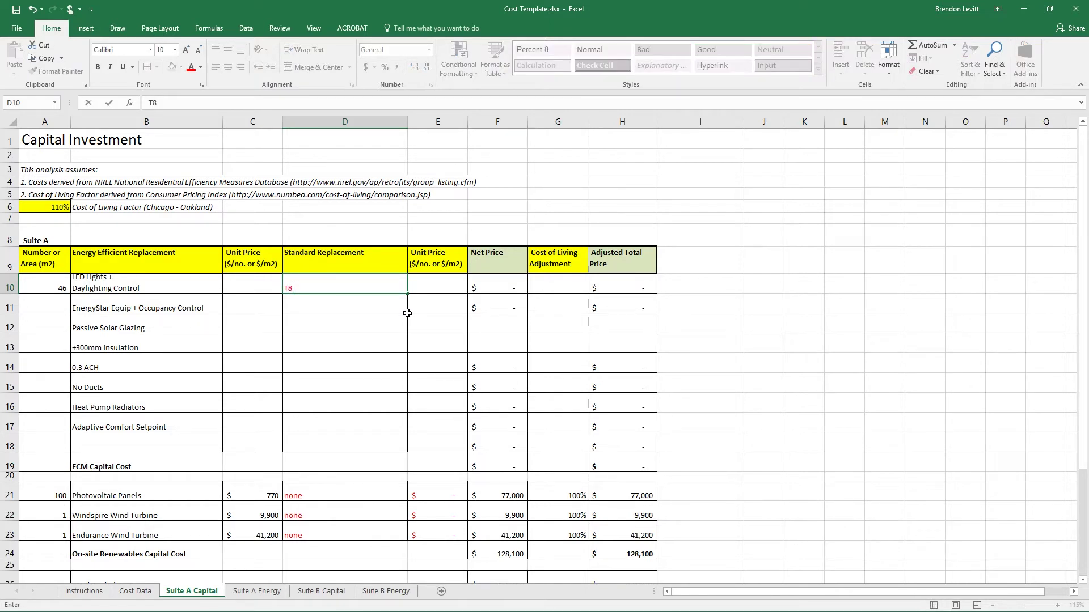
text( Linear Fluorescent)
key(Tab)
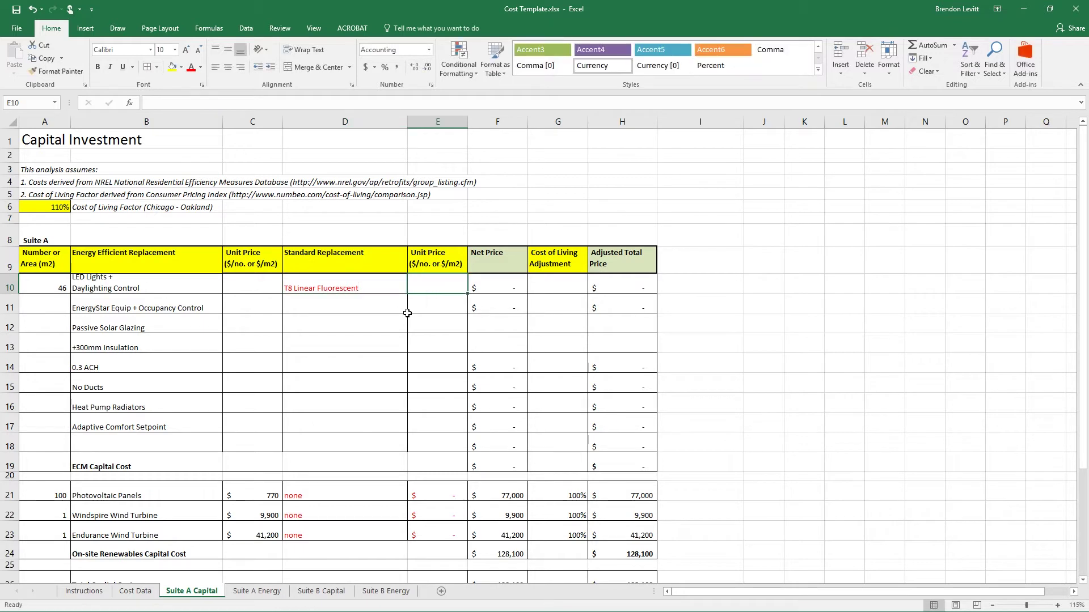
text(3)
key(Return)
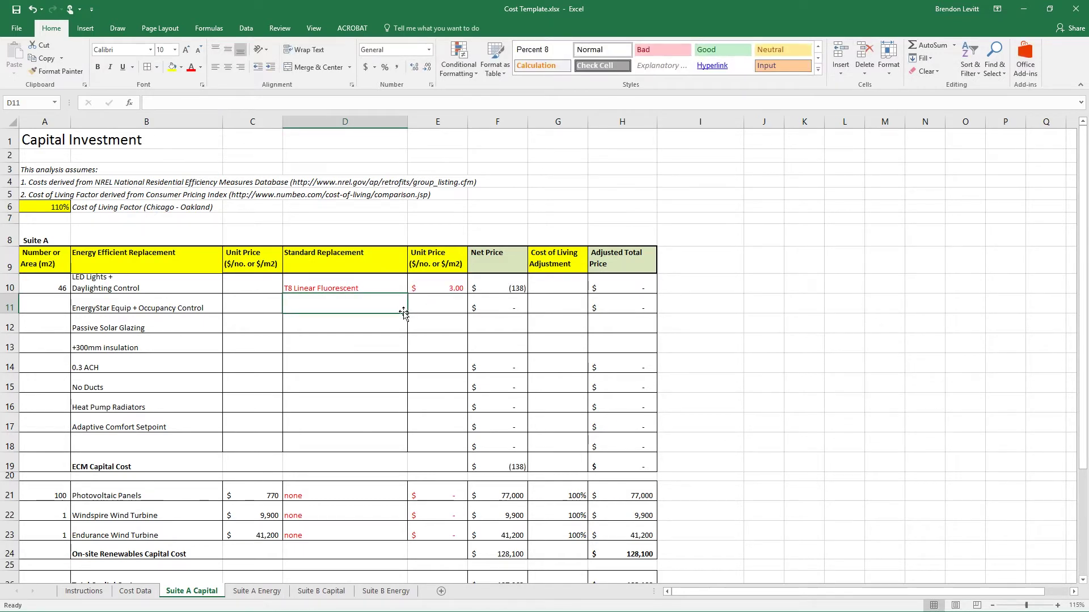
click(517, 287)
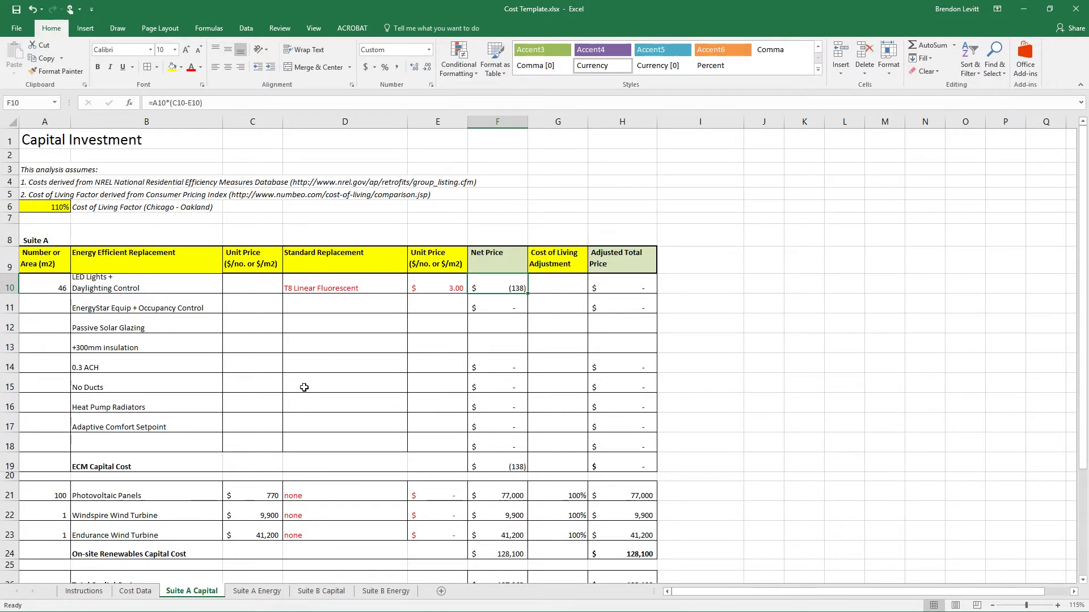
click(98, 285)
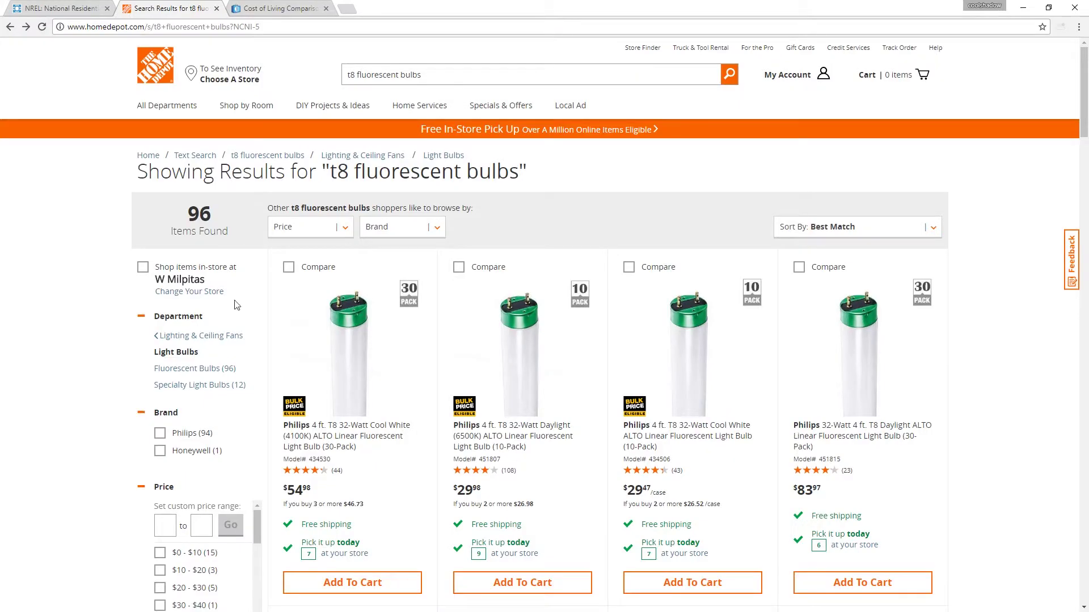
- Search Home Depot for 'led fixture' and scroll the prices, including the $39.97 4 ft. shop light
click(460, 76)
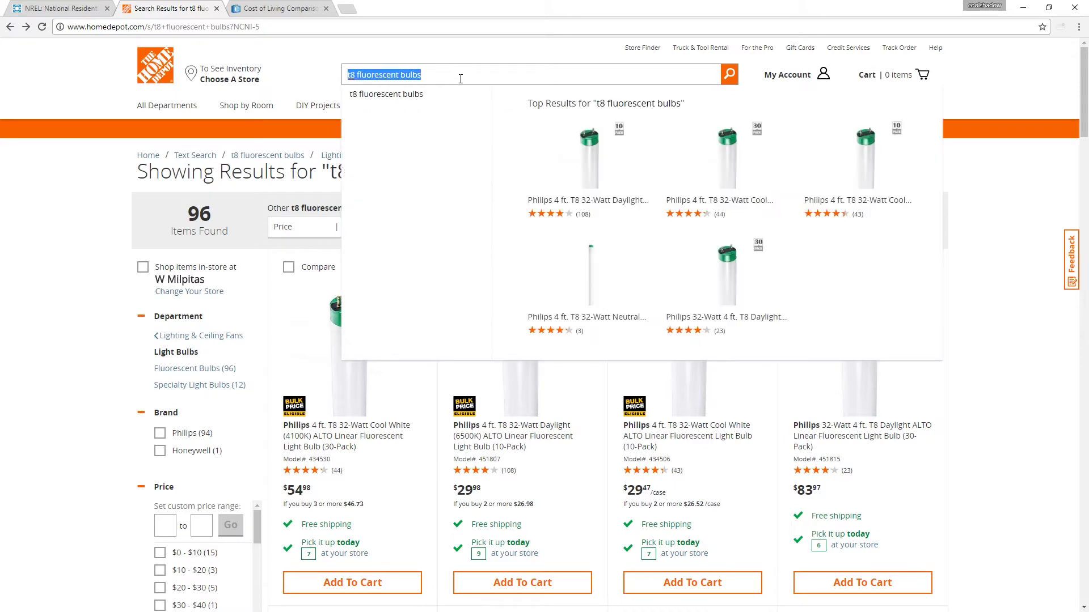
text(led fixture)
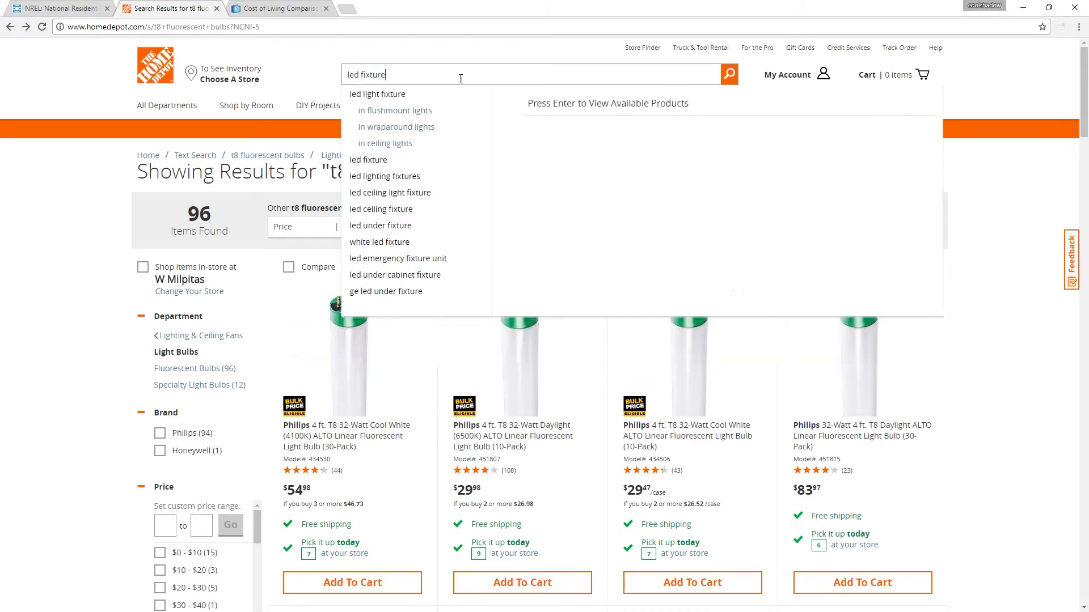
key(Return)
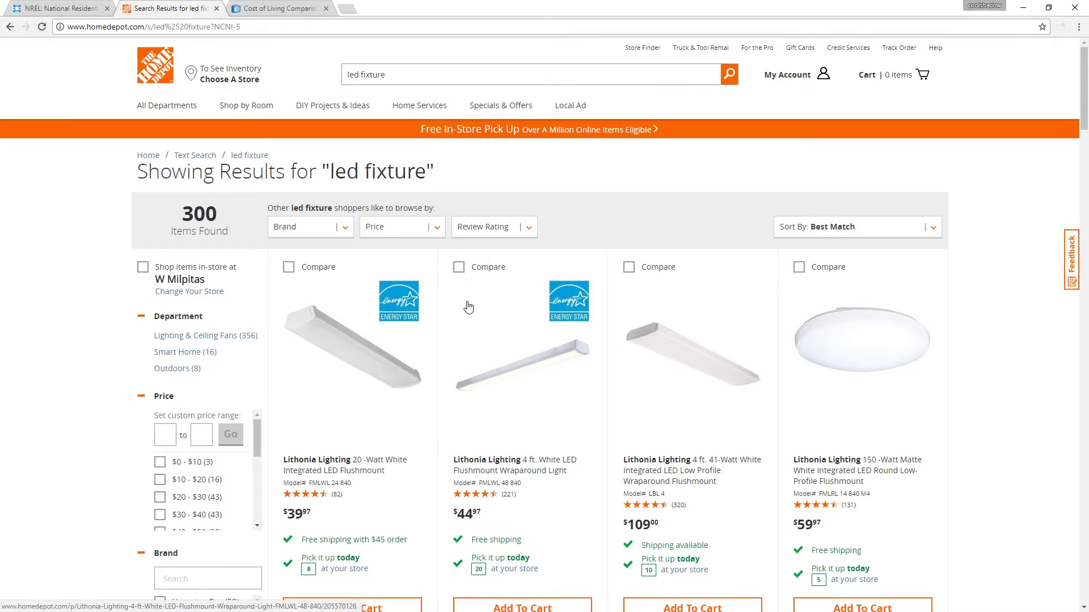
scroll(465, 307, down, 3)
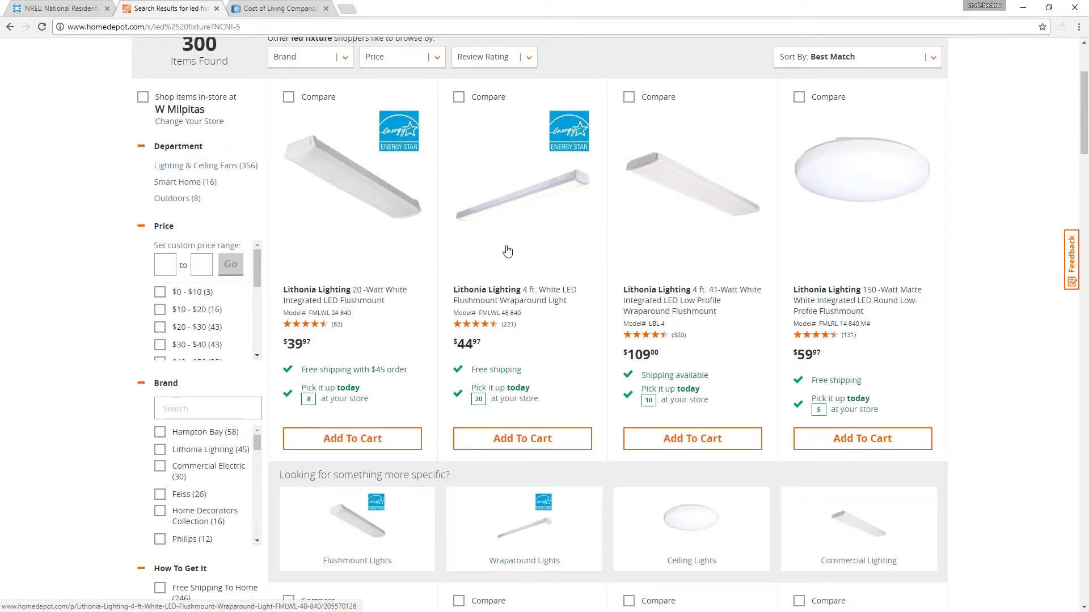
scroll(507, 250, down, 7)
scroll(509, 250, down, 18)
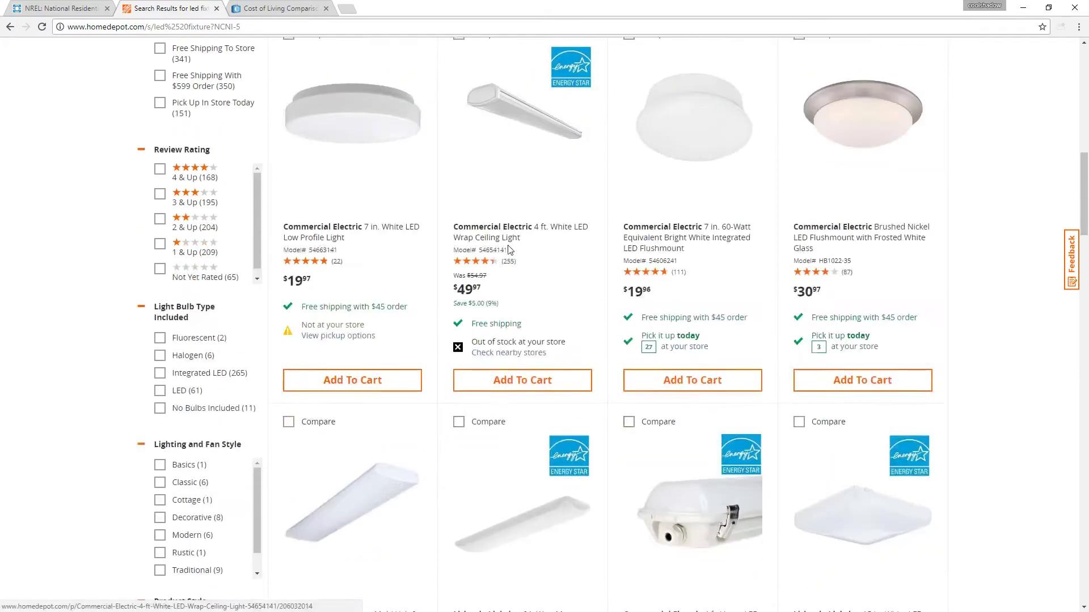
scroll(509, 250, down, 3)
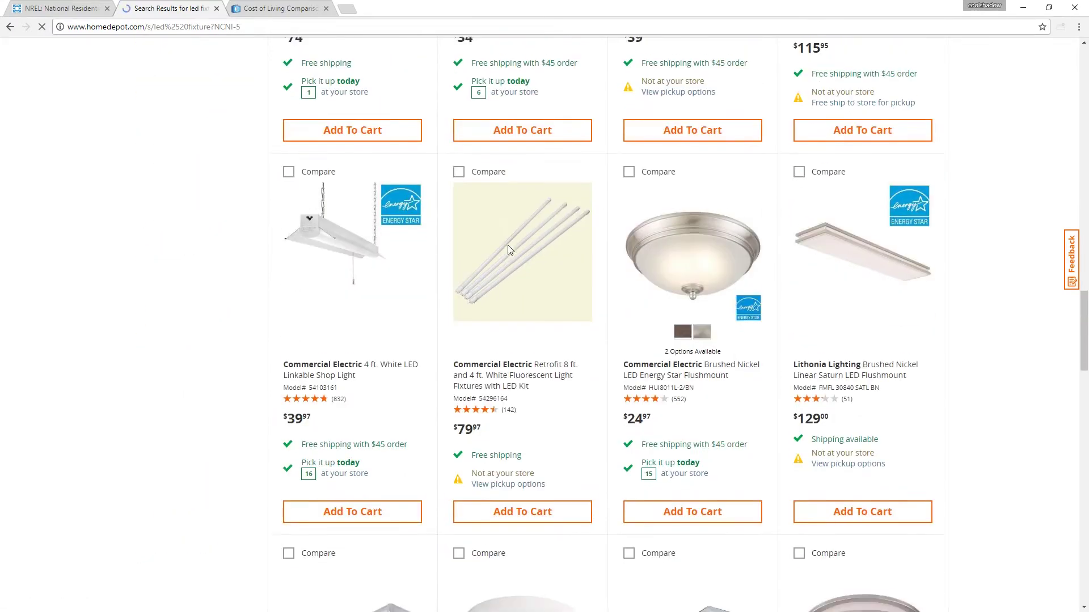
scroll(341, 275, down, 2)
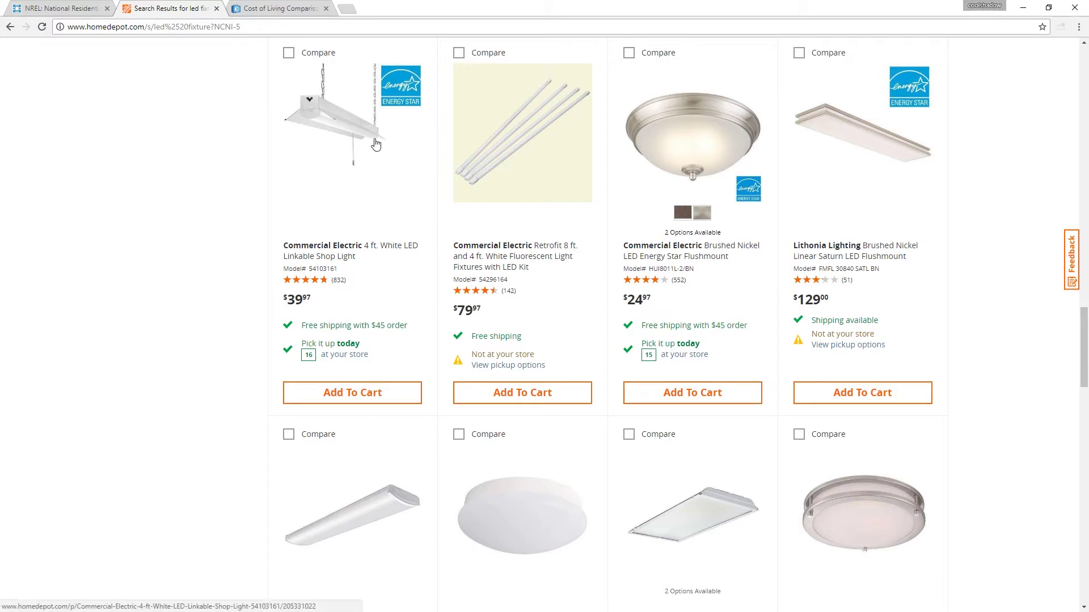
key(alt+Tab)
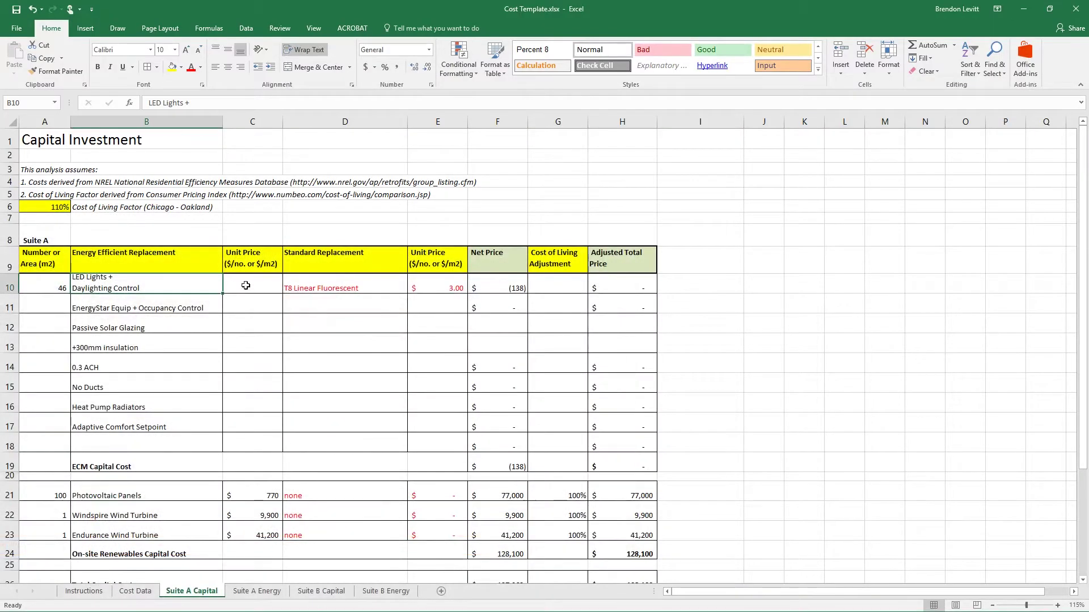
- Enter a $40.00 unit price for LED Lights in C10 and add an I10 check of =C10*A10
click(245, 285)
text(40)
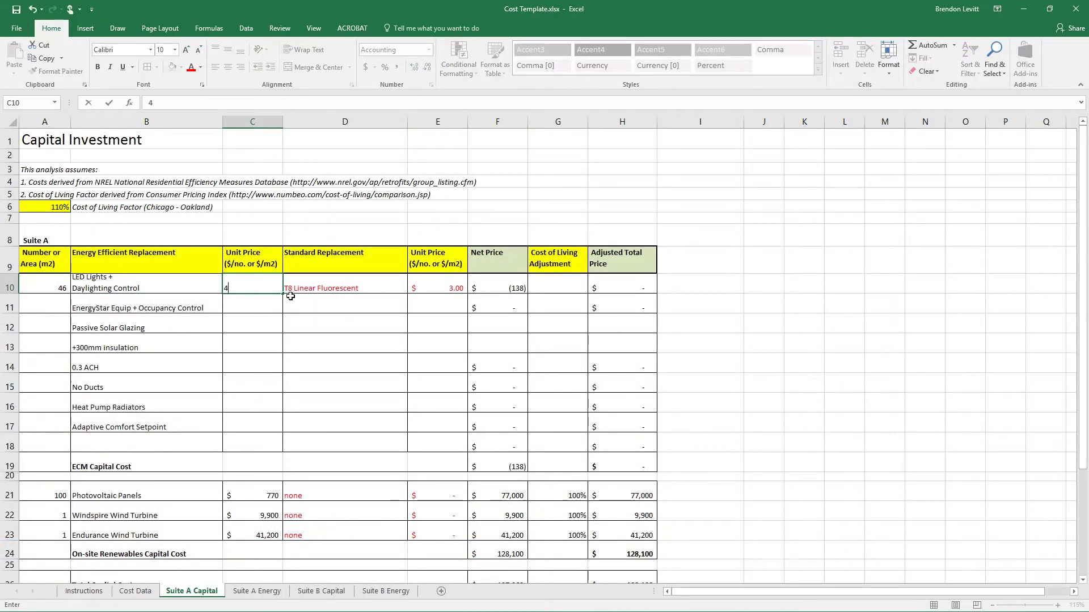
key(Return)
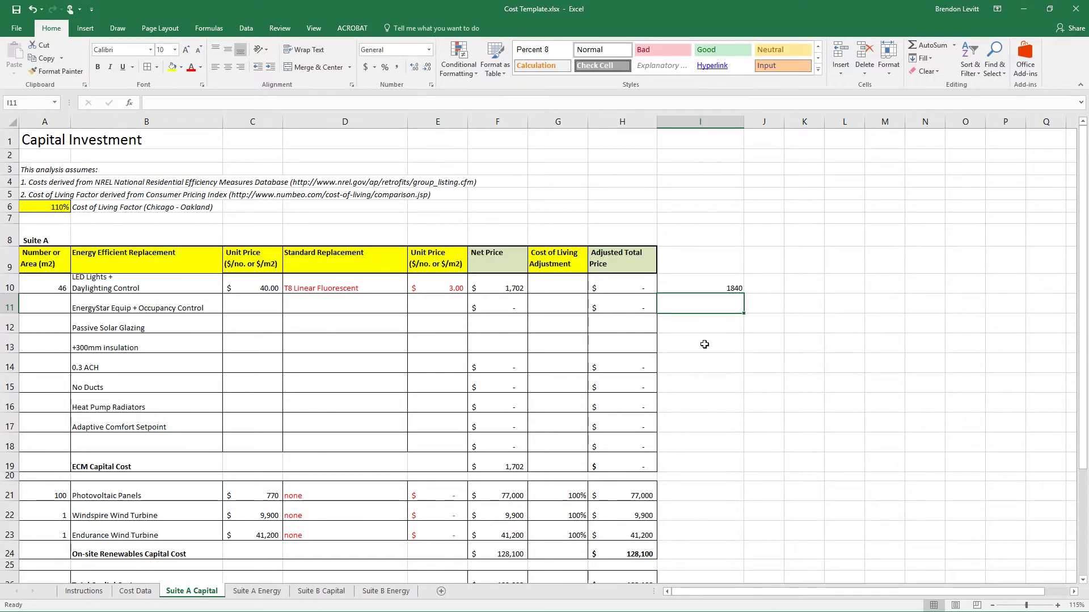
click(731, 288)
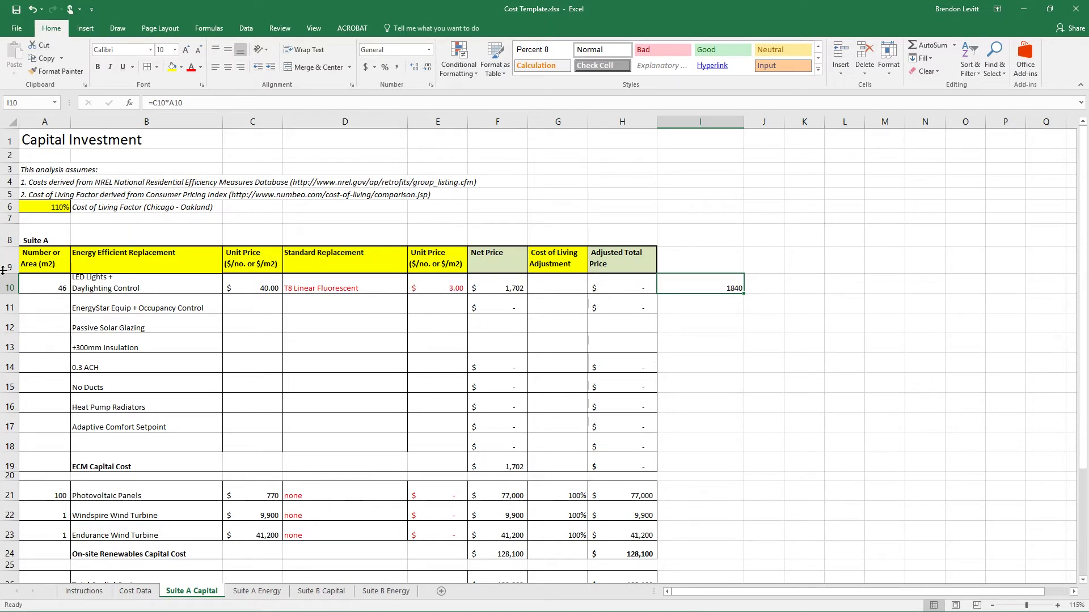
- Set G10's cost of living adjustment to 100%, making the LED row's adjusted total $1,702
click(493, 282)
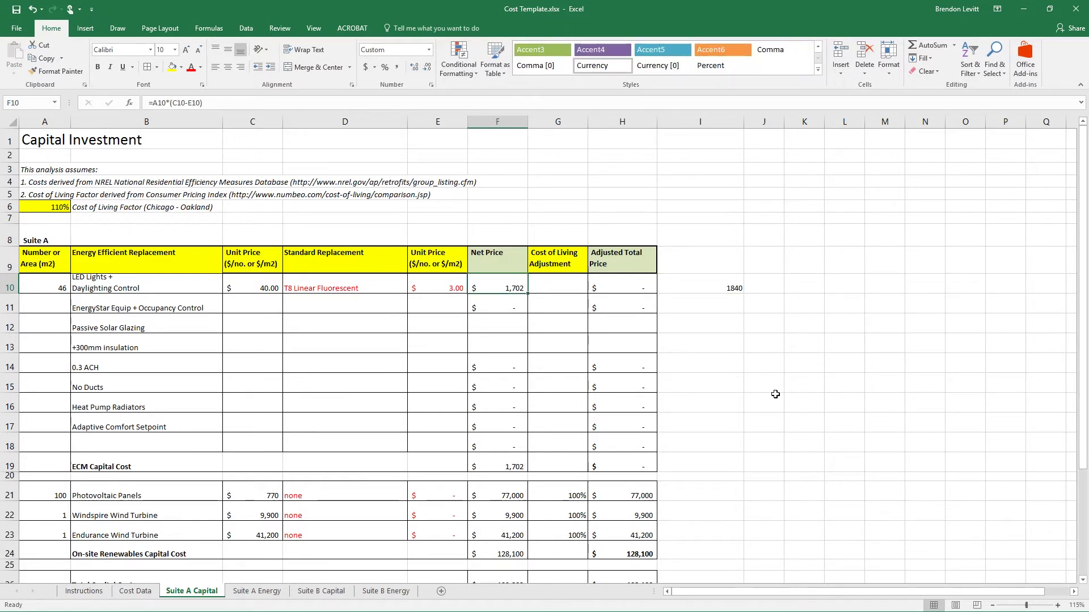
click(549, 292)
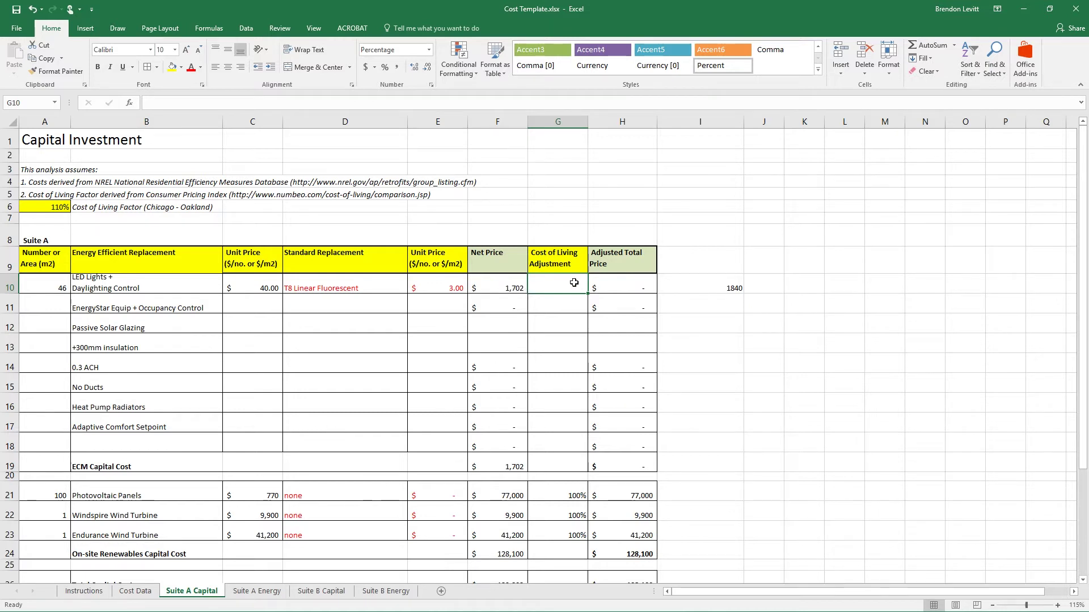
text(100)
key(Return)
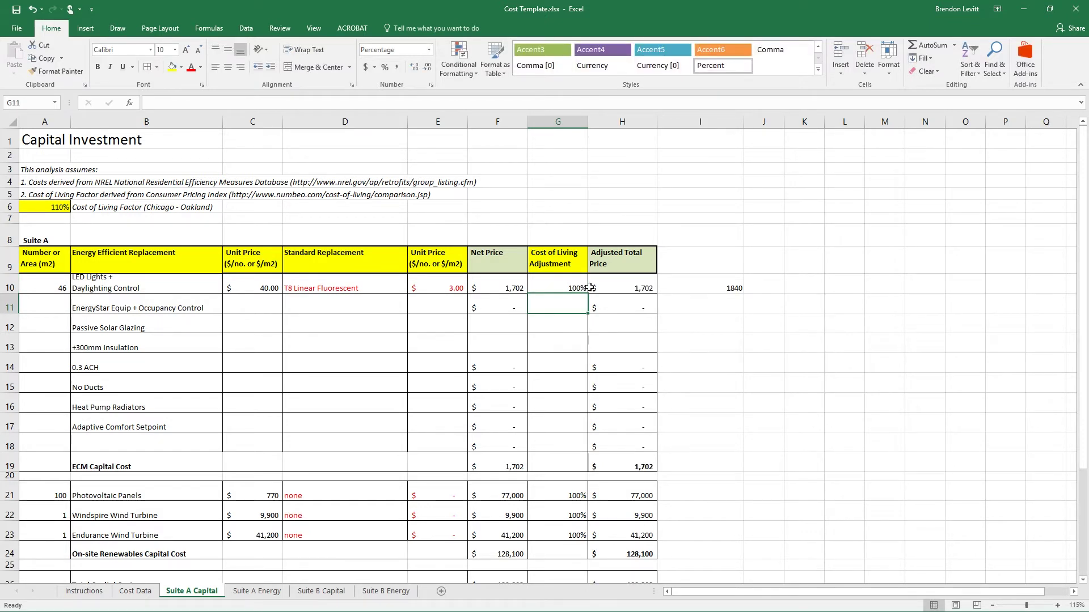
click(632, 287)
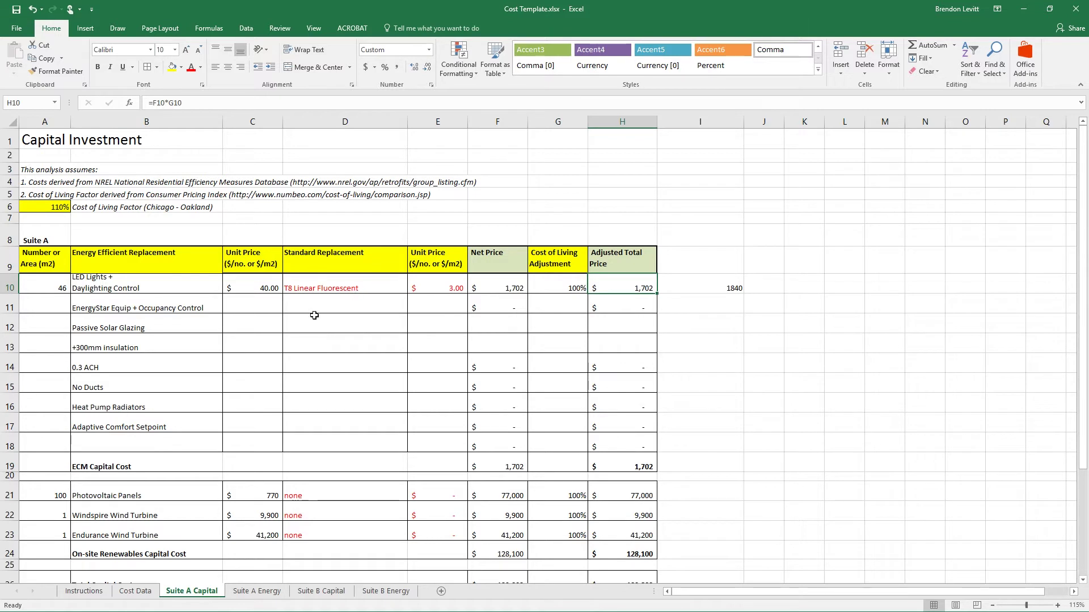
drag(39, 280, 583, 281)
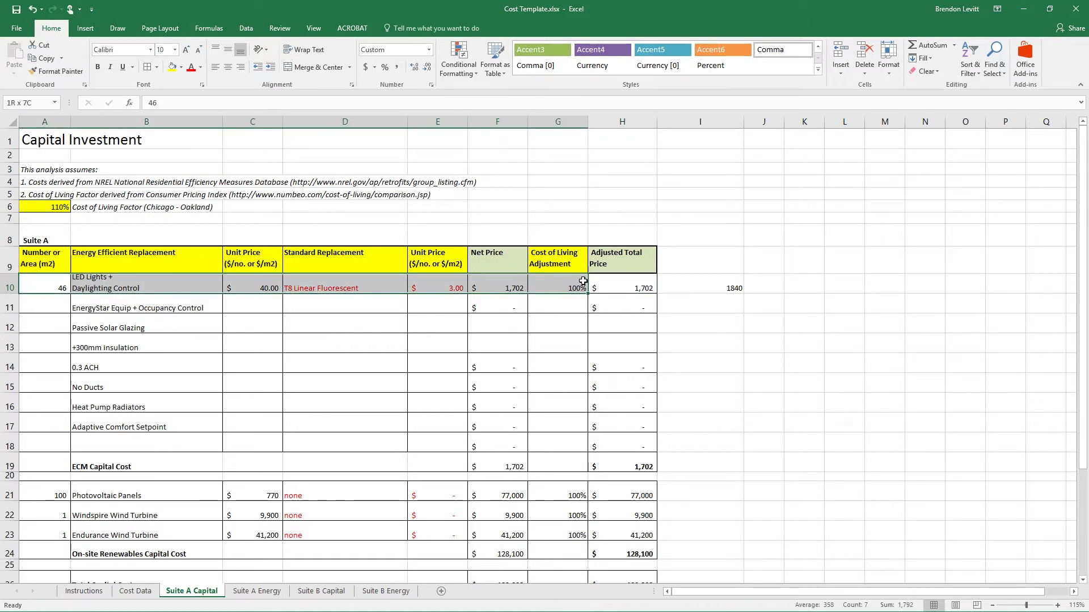
- Insert a blank row 11 above EnergyStar Equip + Occupancy Control, below the LED Lights row
click(113, 308)
click(12, 311)
right_click(13, 310)
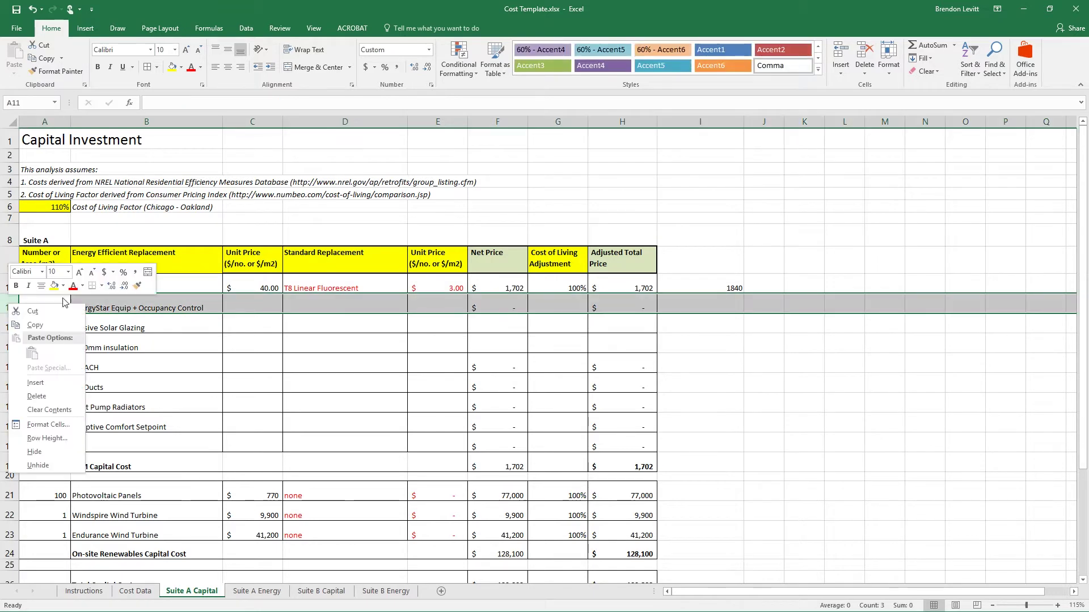
click(24, 375)
click(25, 309)
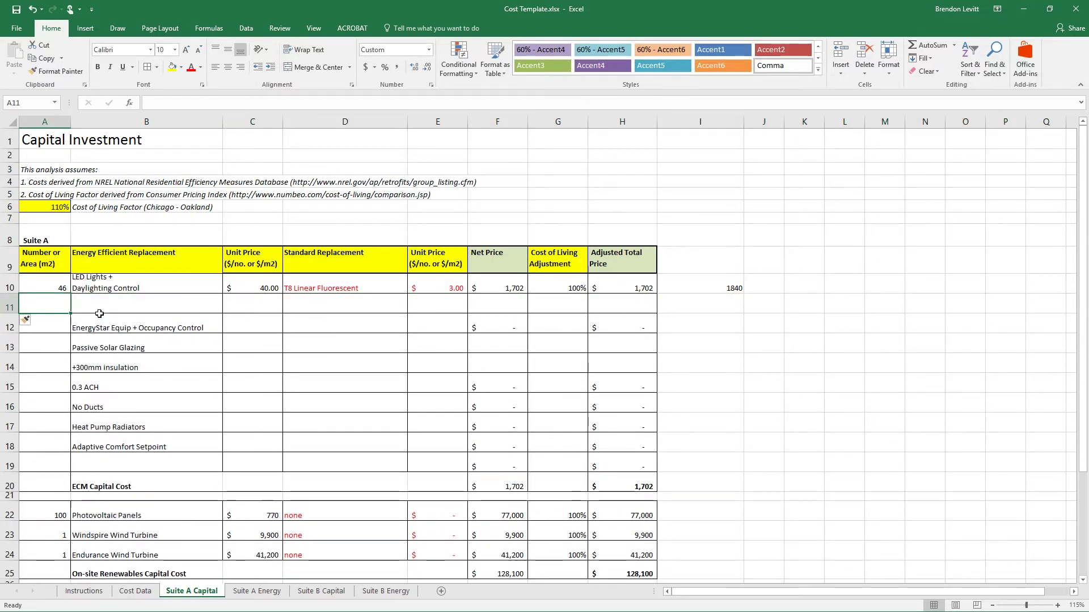
click(107, 309)
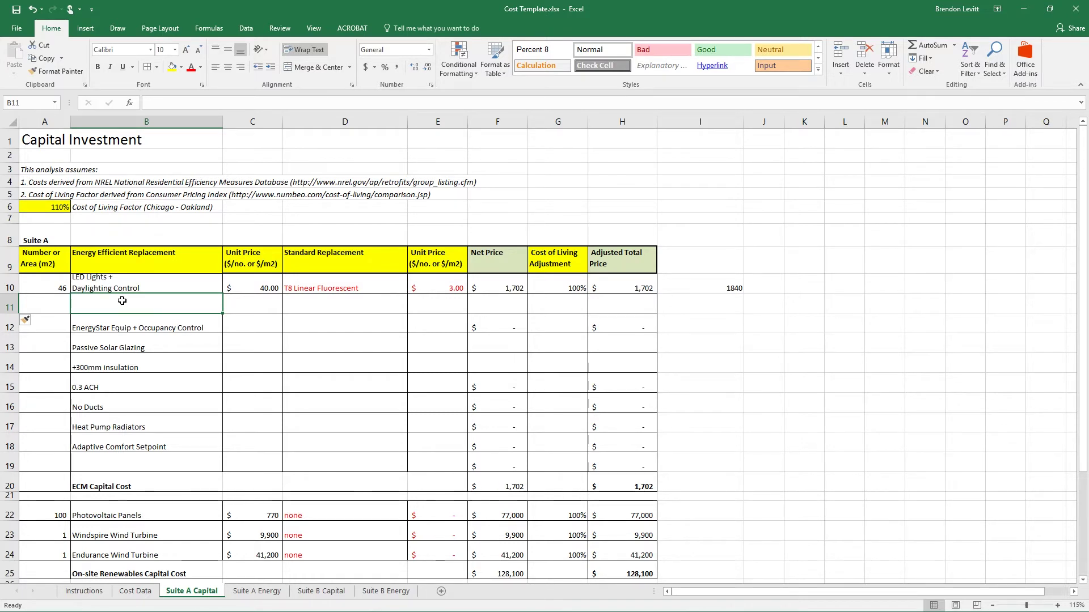
click(136, 591)
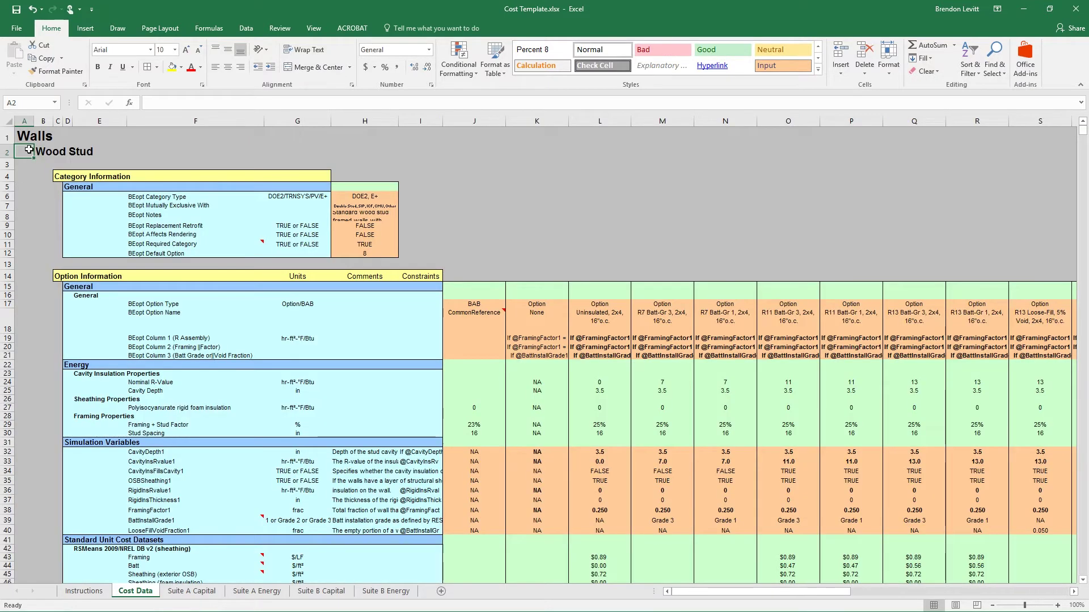
- Search the Cost Data sheet for 'lighting' to jump to the Lighting section
key(ctrl+f)
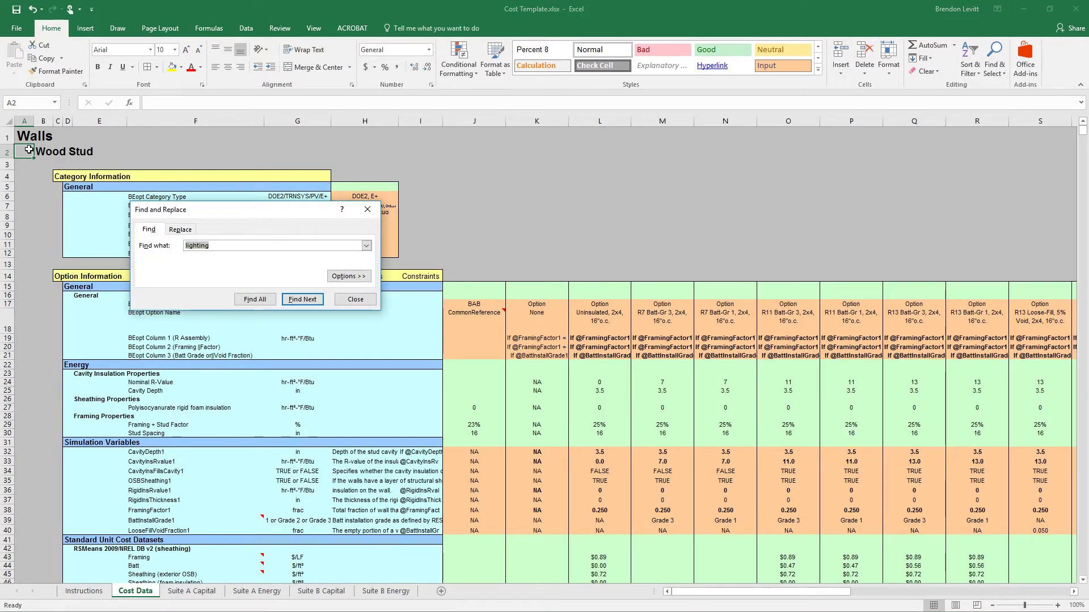
text(lighting)
key(Return)
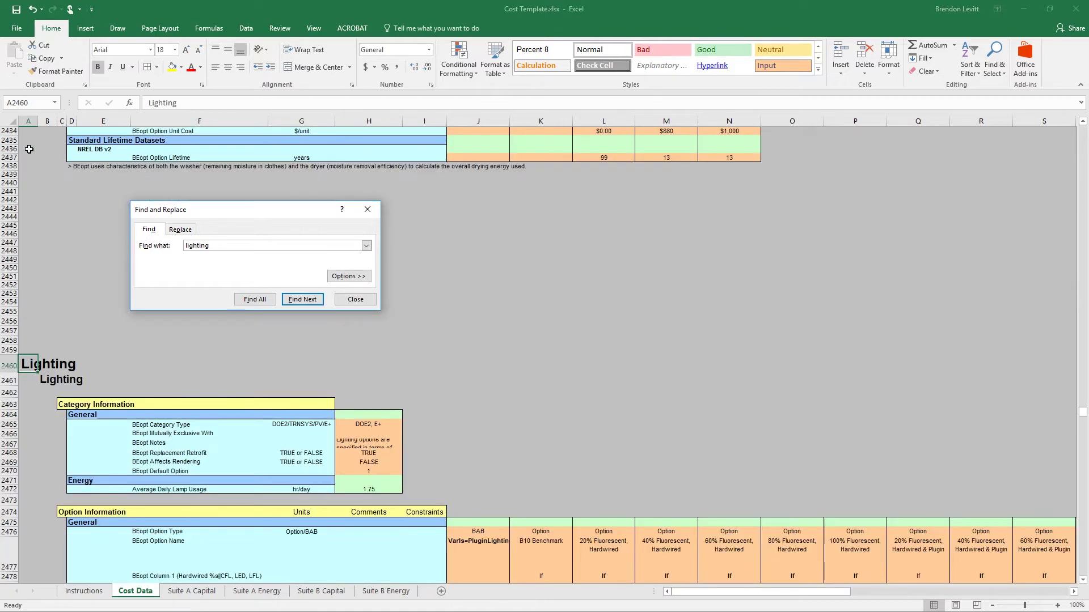
click(355, 300)
- Review the Standard Lifetime Datasets and EPA Energy Star Fact Sheet lamp cost rows
scroll(148, 374, down, 4)
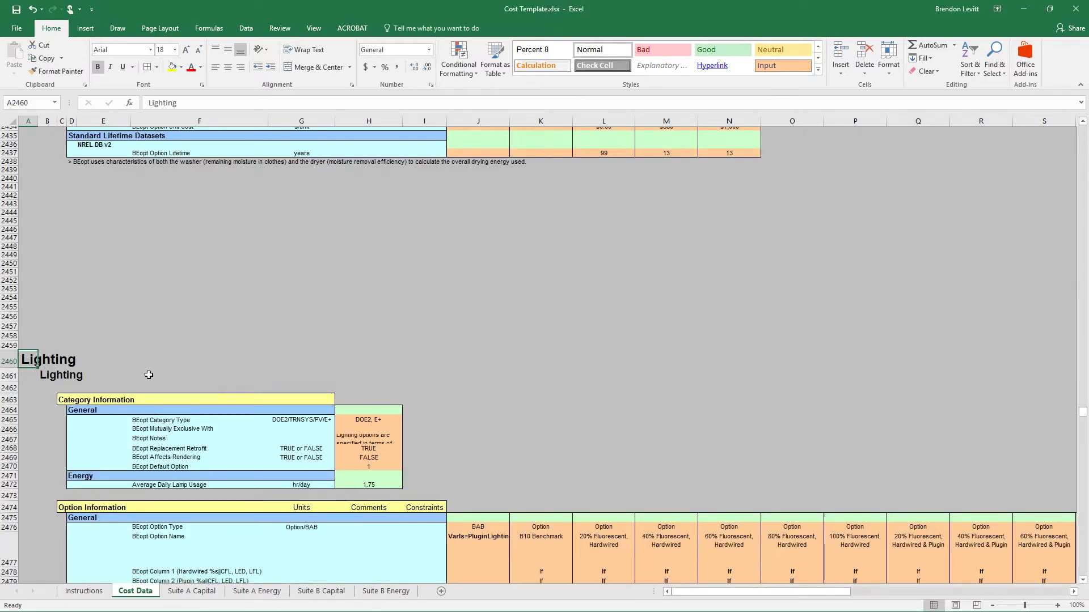
scroll(148, 375, down, 5)
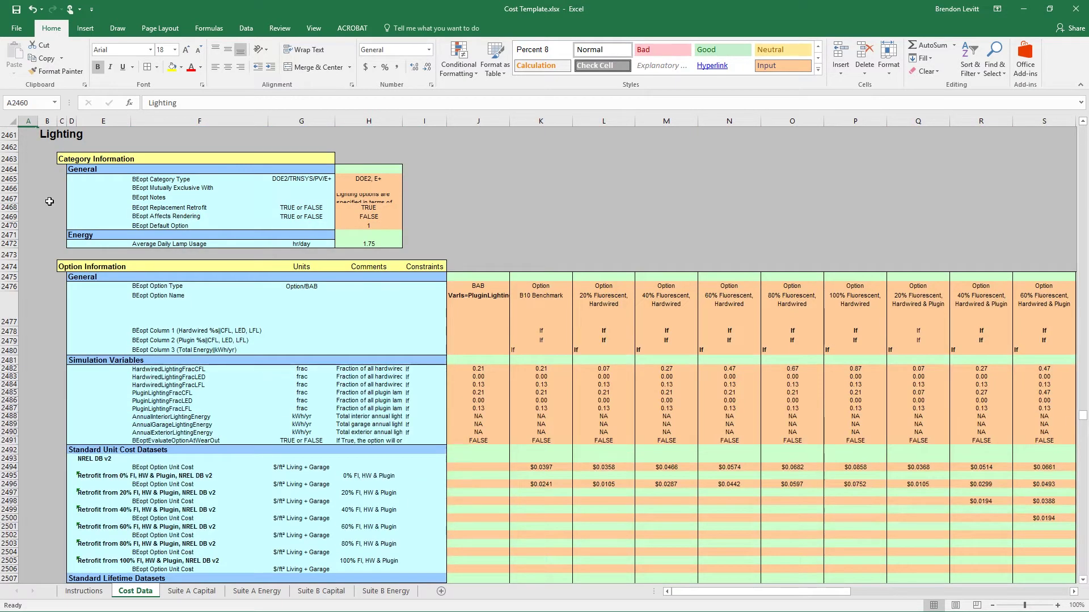
scroll(119, 376, down, 2)
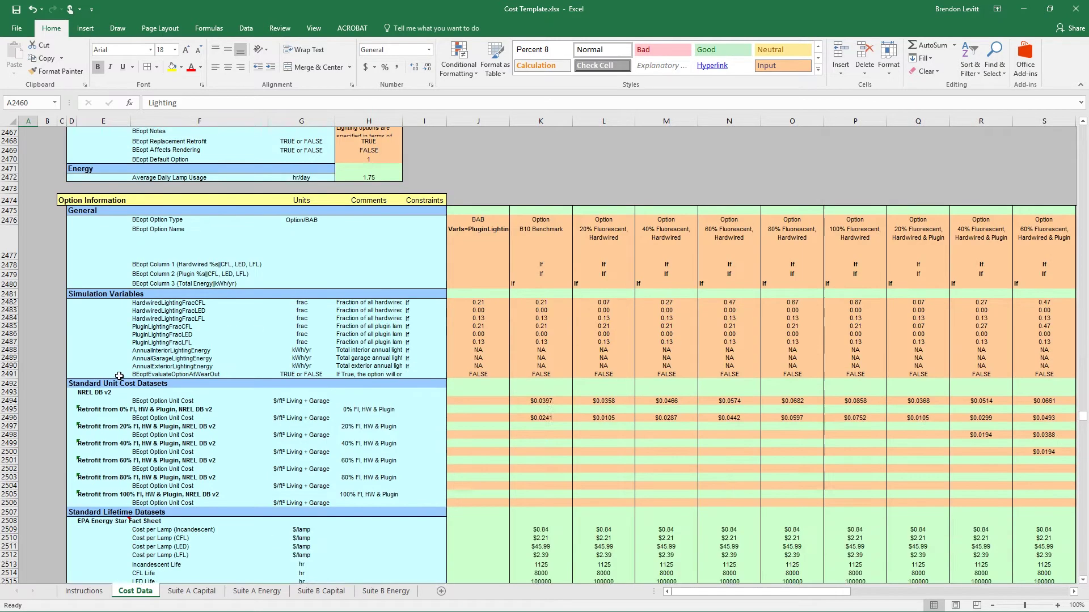
scroll(119, 376, down, 1)
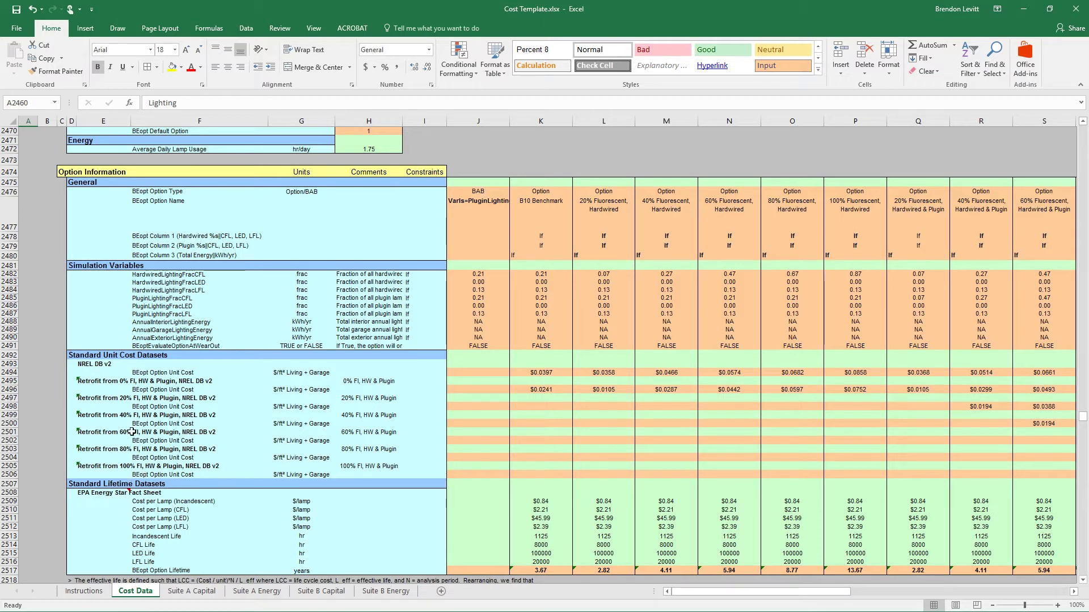
drag(77, 483, 426, 578)
scroll(338, 501, down, 3)
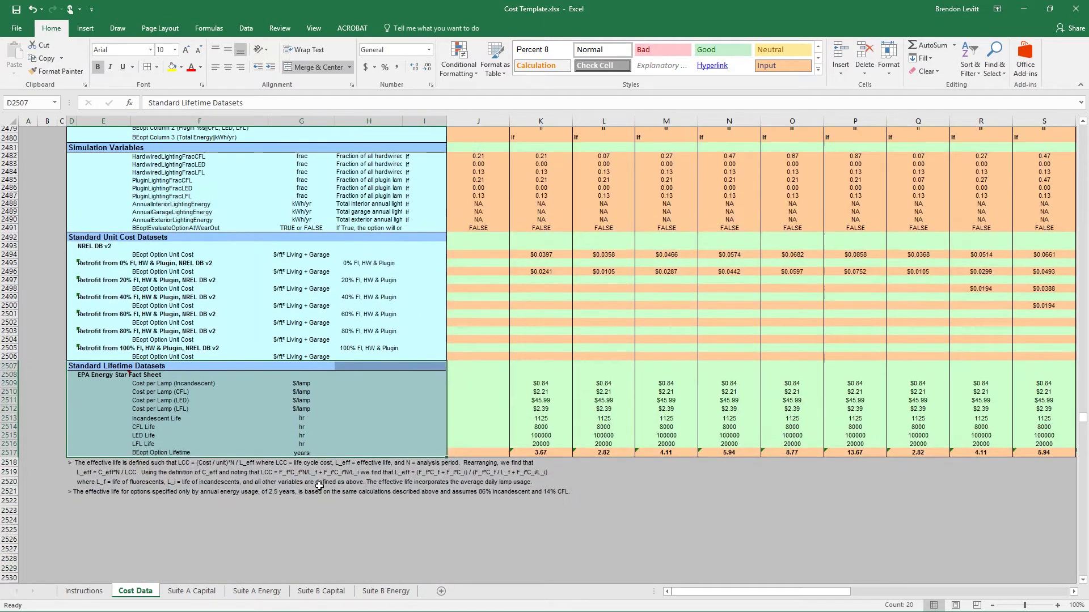
drag(78, 378, 372, 439)
scroll(487, 295, up, 5)
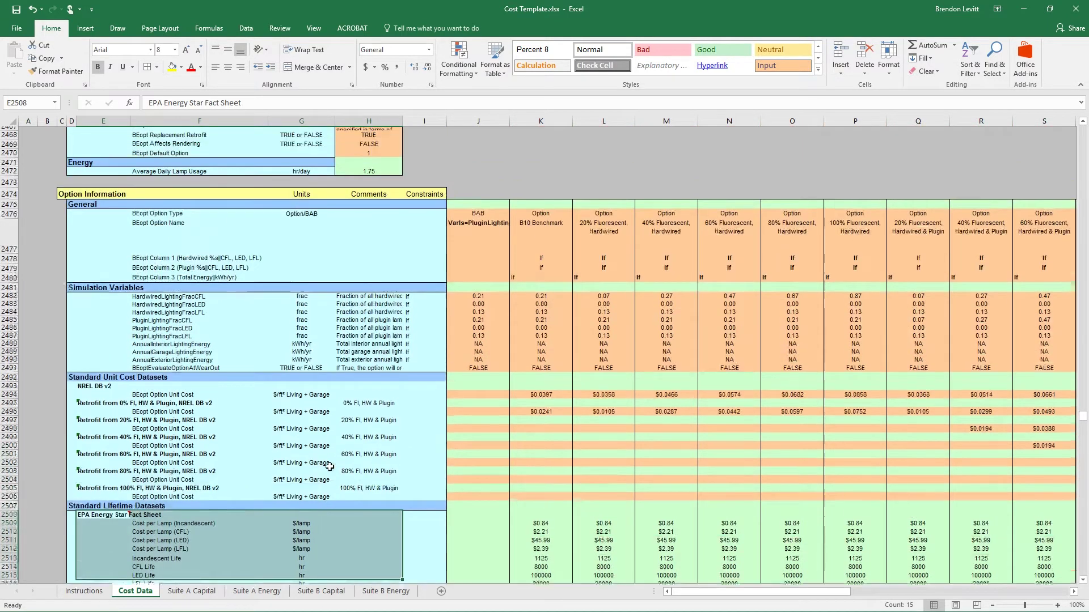
click(487, 293)
click(494, 122)
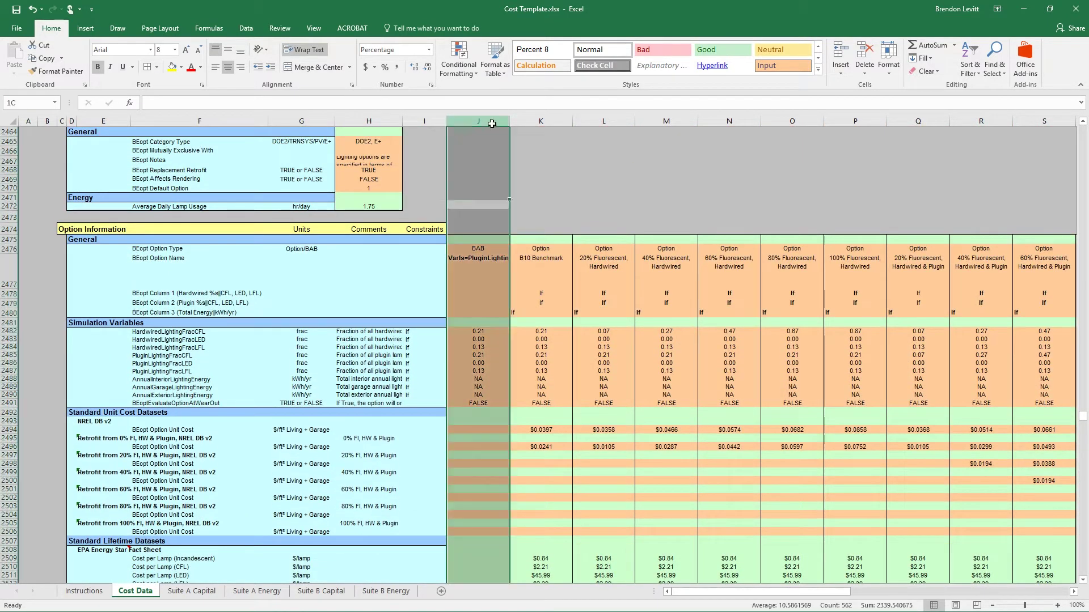
click(535, 120)
click(604, 120)
click(664, 119)
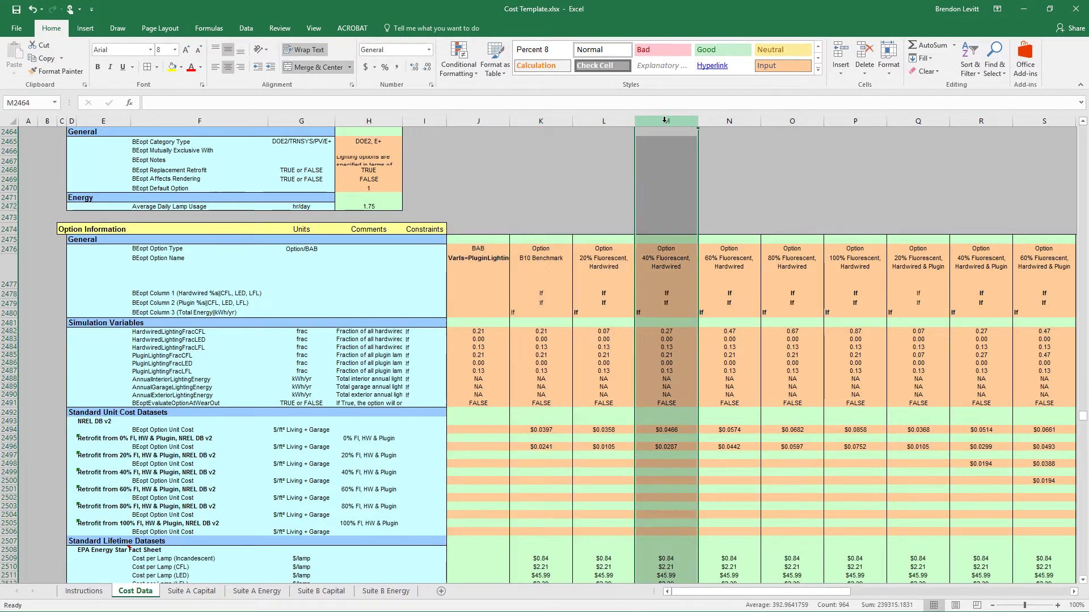
click(723, 117)
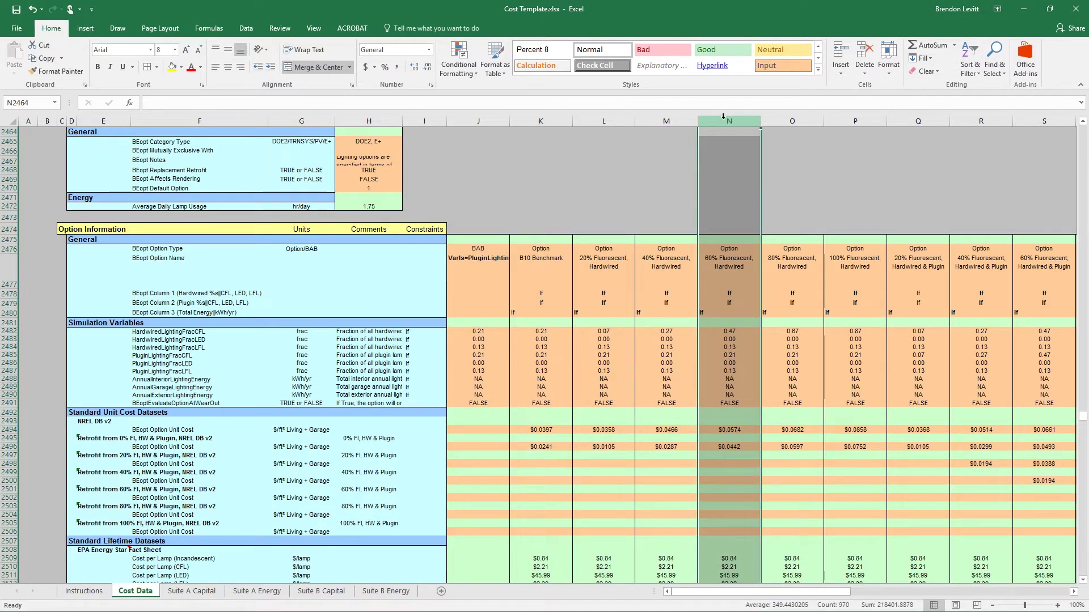
click(547, 217)
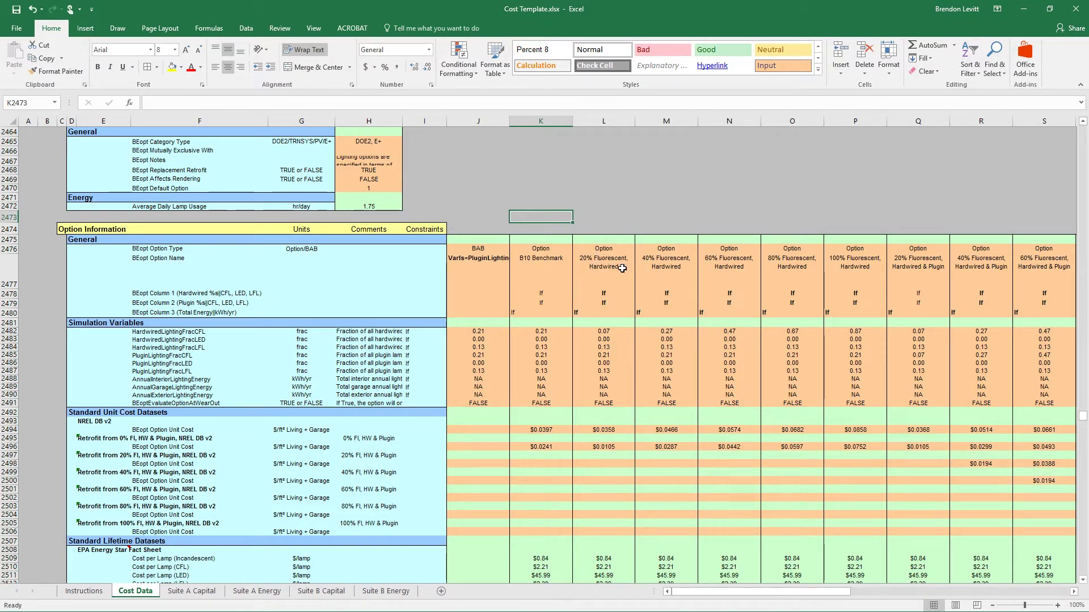
click(655, 256)
click(741, 265)
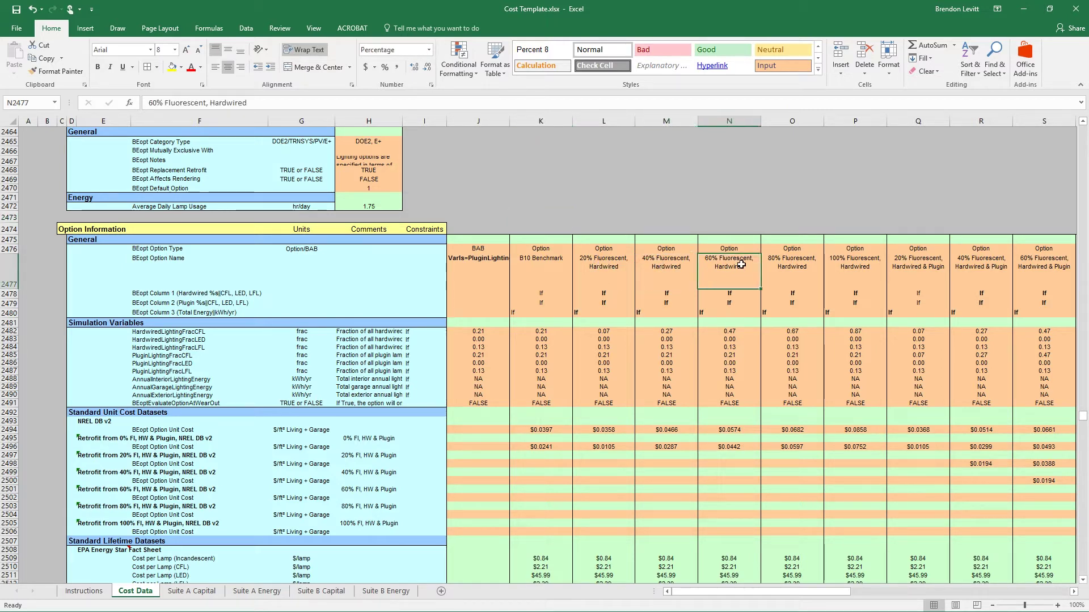
click(798, 264)
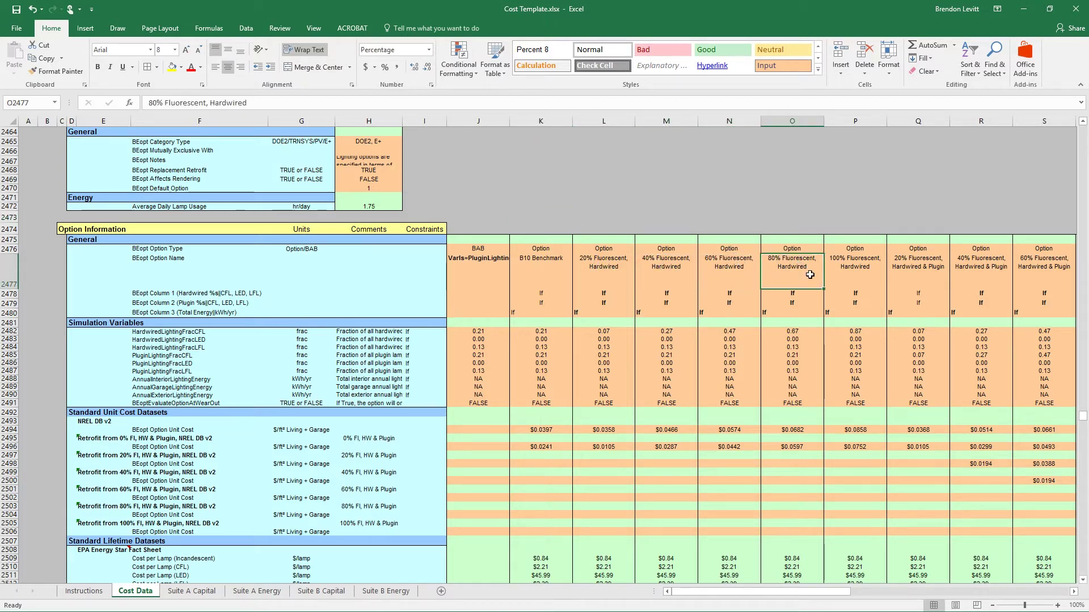
scroll(656, 212, right, 3)
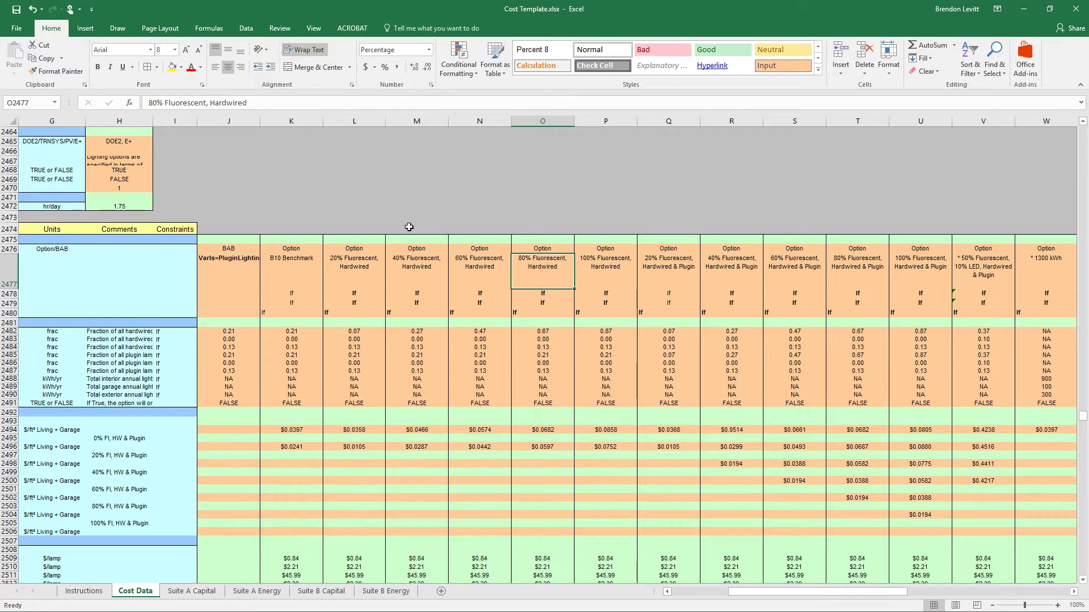
drag(783, 593, 724, 592)
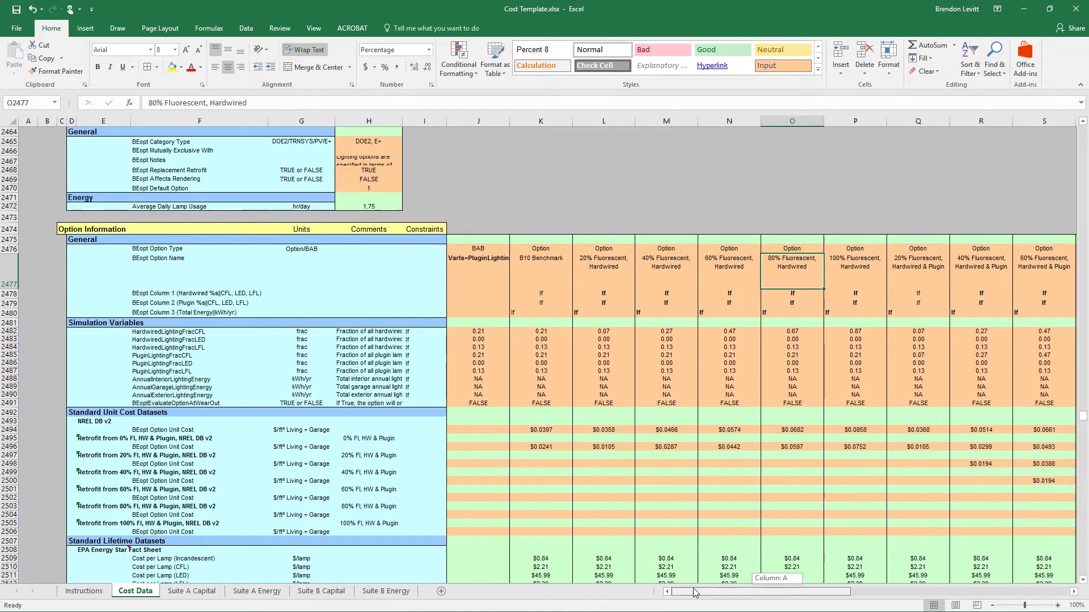
scroll(519, 431, down, 4)
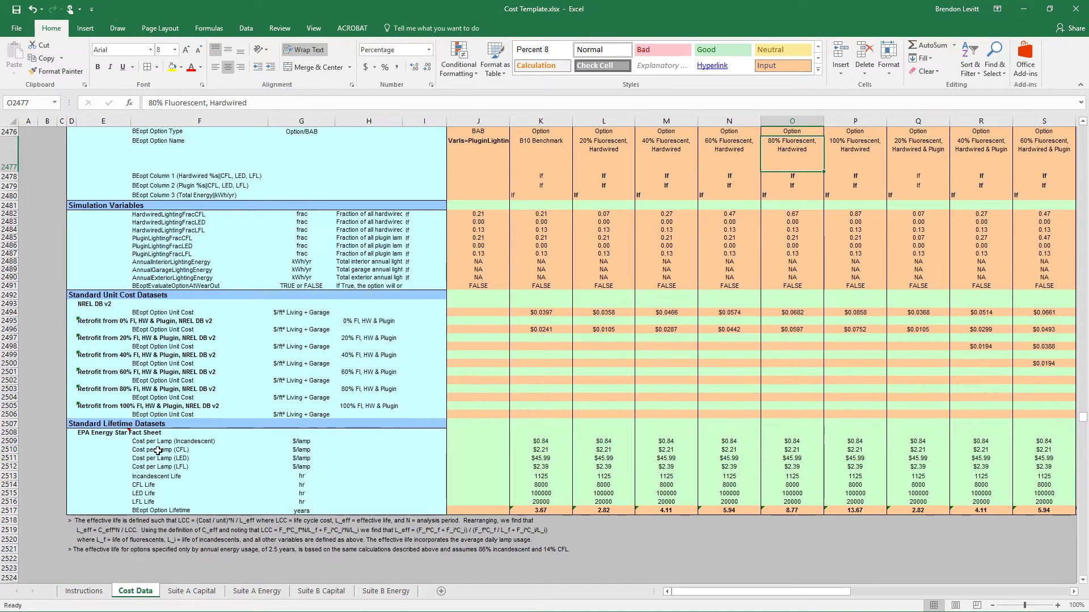
click(9, 449)
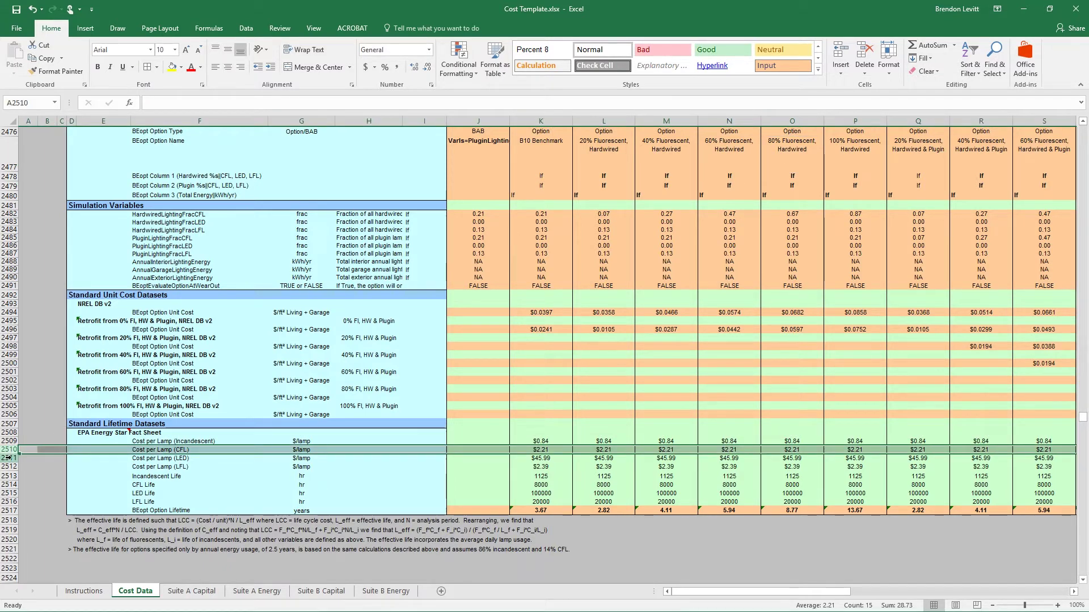
click(10, 458)
click(8, 466)
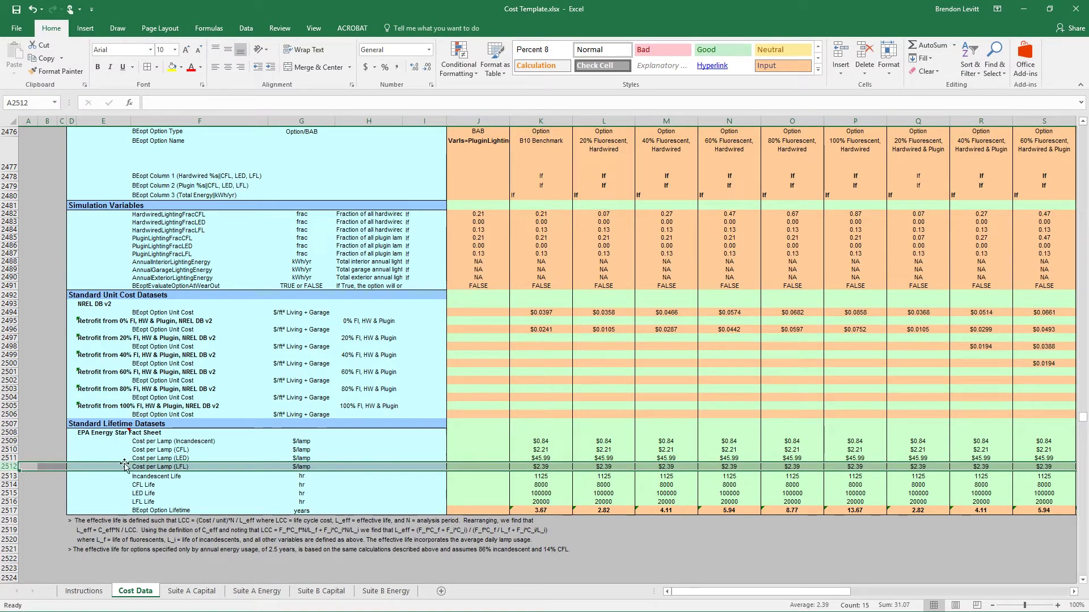
drag(558, 450, 1059, 469)
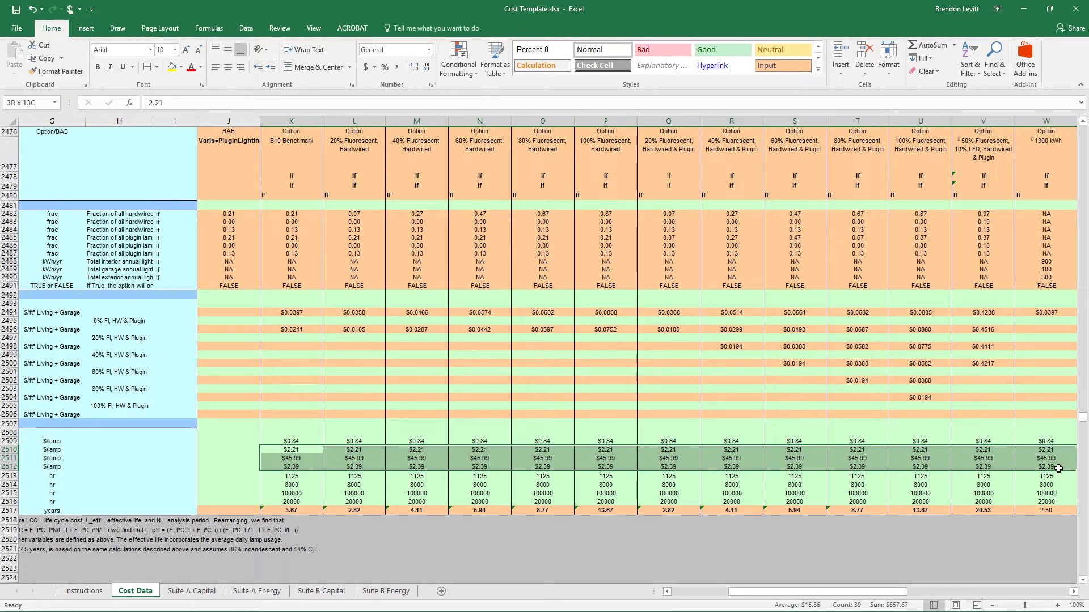
drag(1058, 468, 1058, 469)
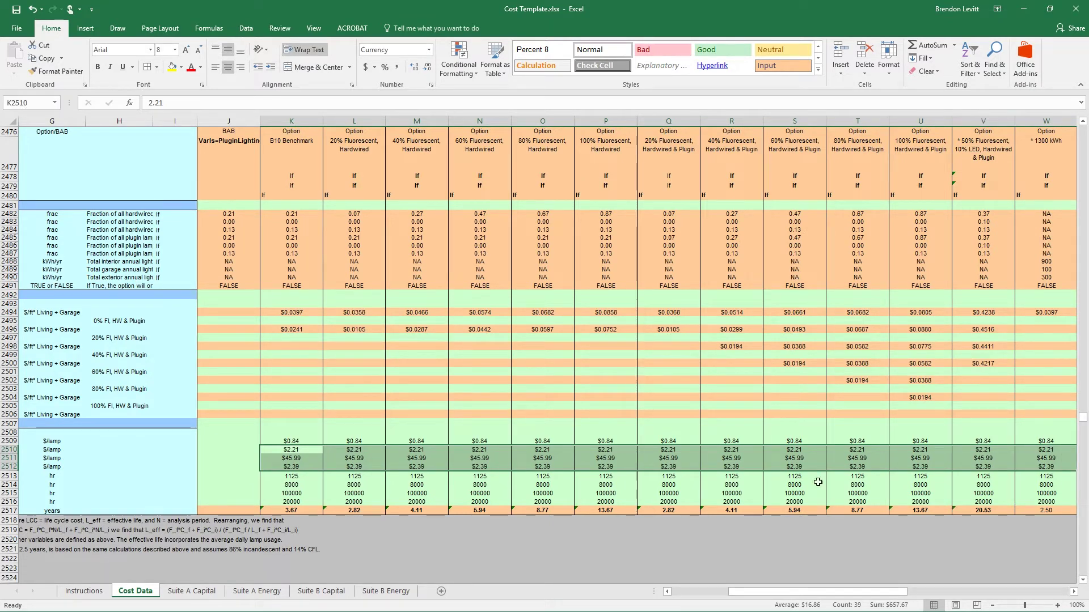
drag(267, 512, 963, 511)
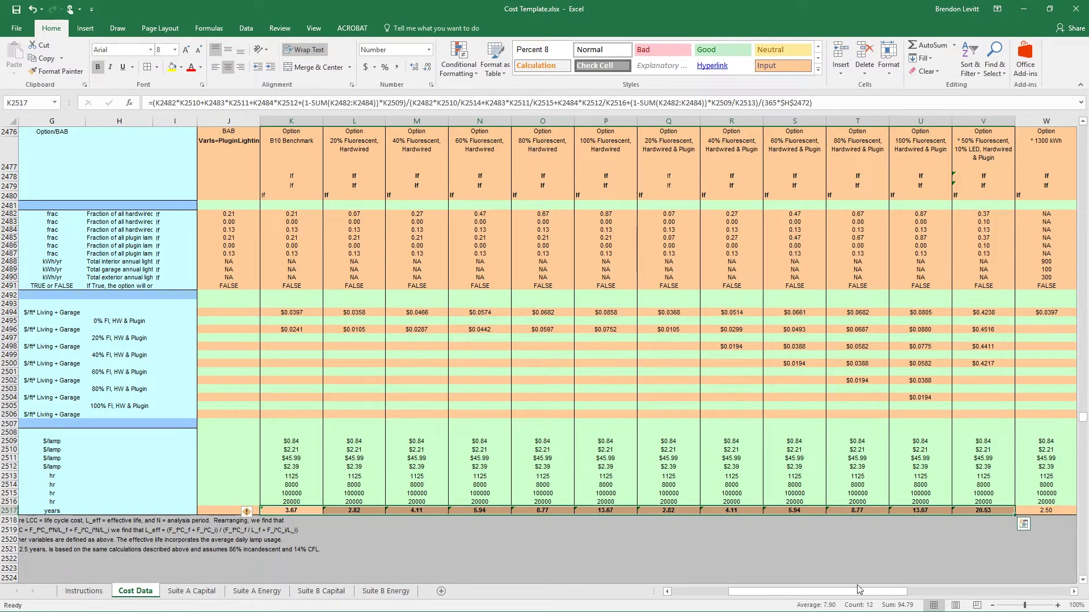
drag(859, 589, 801, 592)
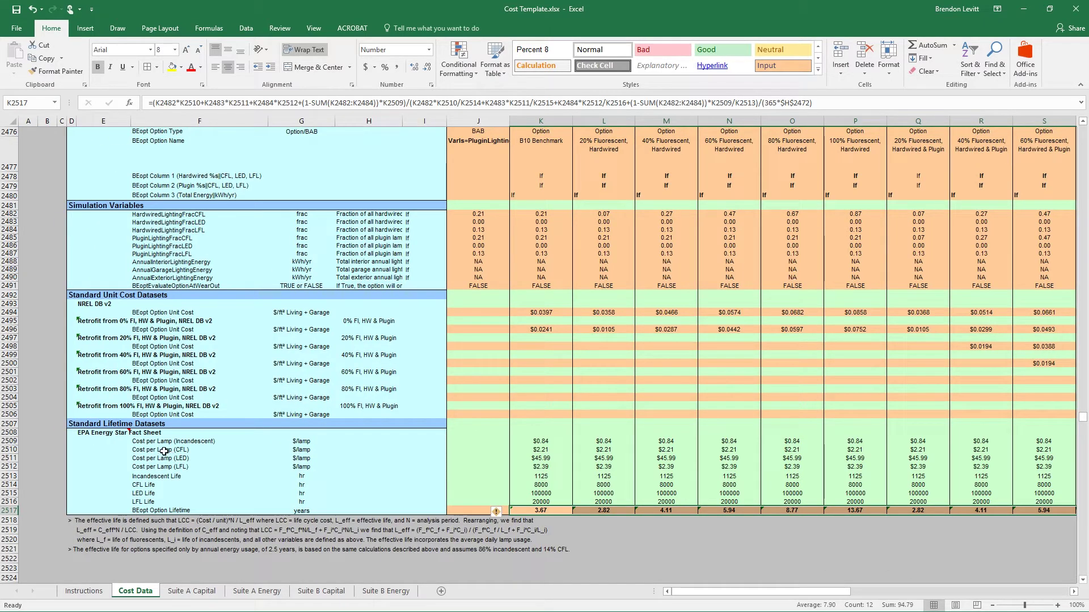
drag(154, 459, 574, 458)
- Fill new row 11 with LED Lights + Daylighting Control, quantity 46 at $46.00
click(192, 591)
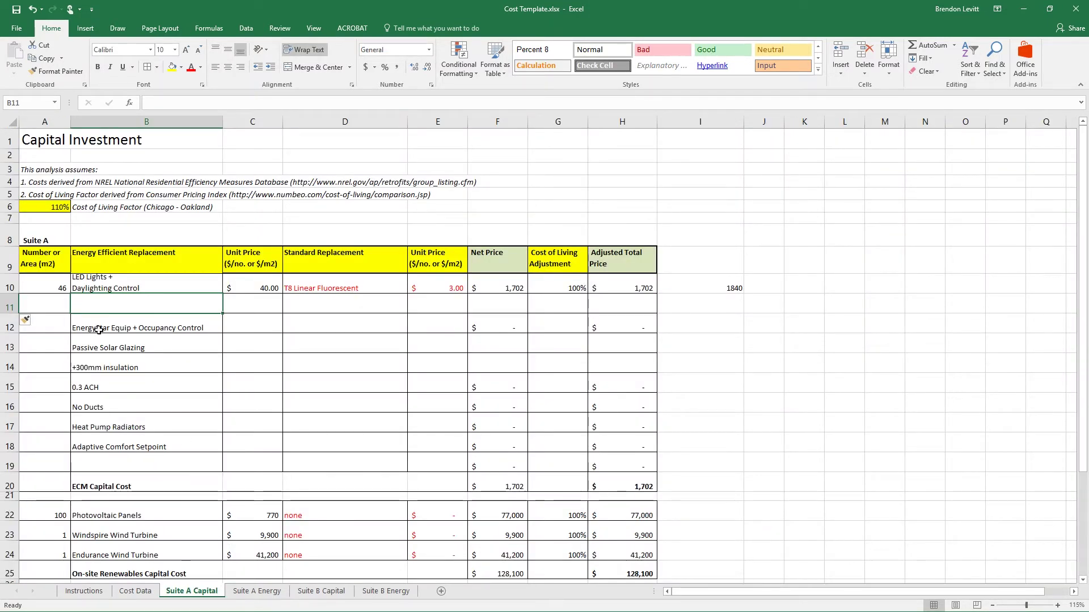
click(255, 304)
text(46)
key(Return)
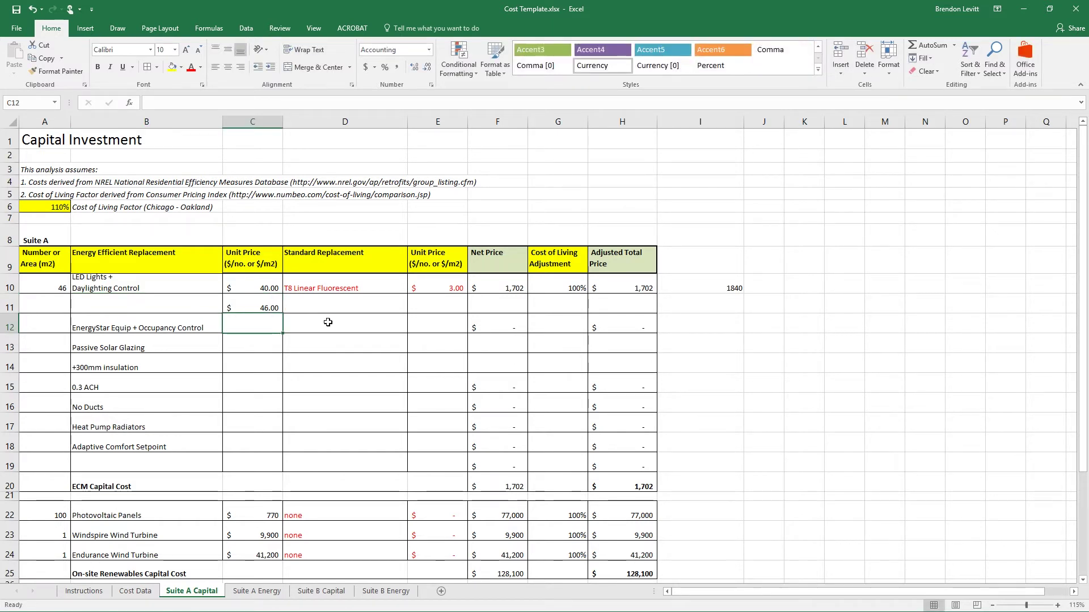
click(94, 285)
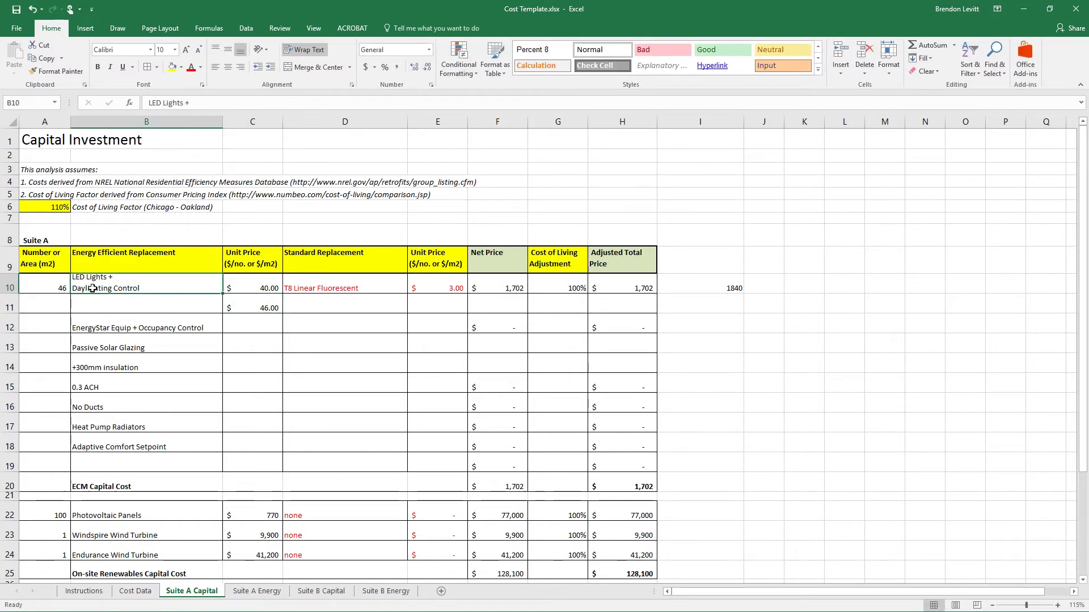
key(ctrl+c)
click(134, 309)
key(ctrl+v)
click(63, 307)
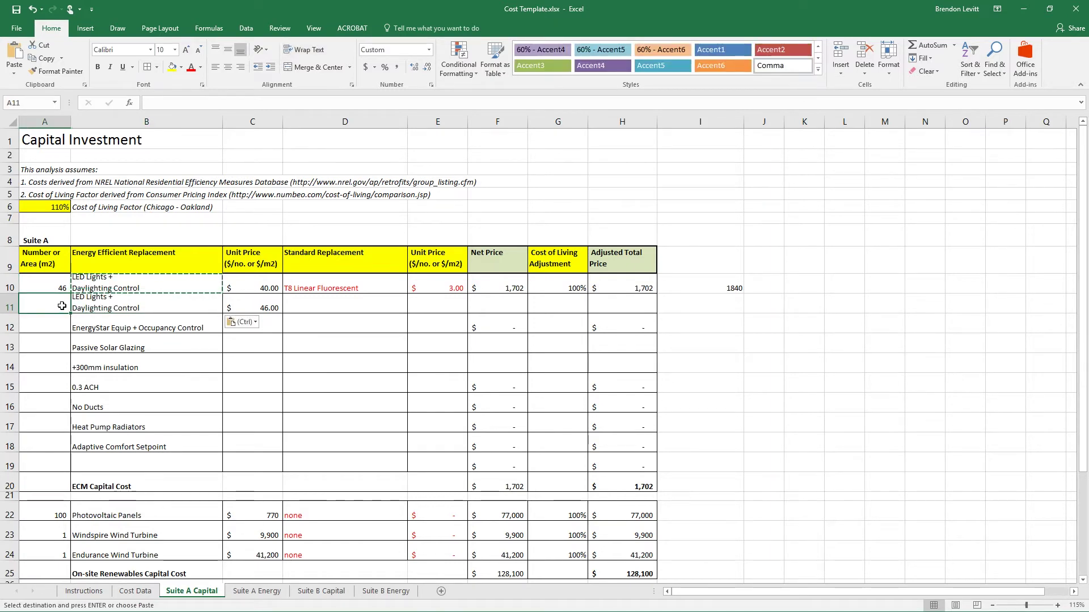
text(46)
key(Return)
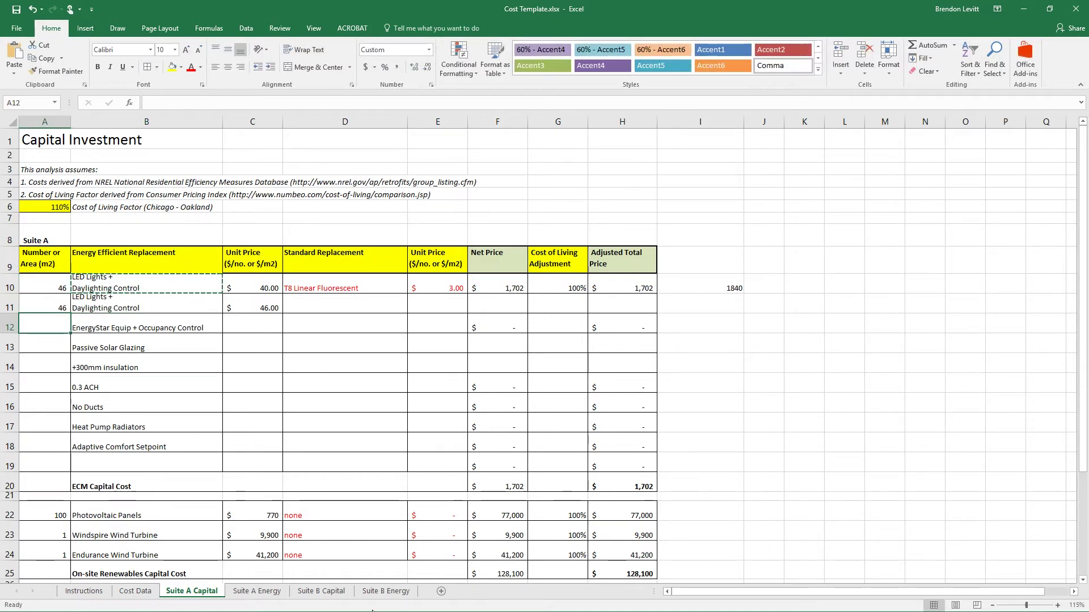
- Look up the $2.39 LFL lamp cost and enter it as row 11's standard unit price
click(145, 592)
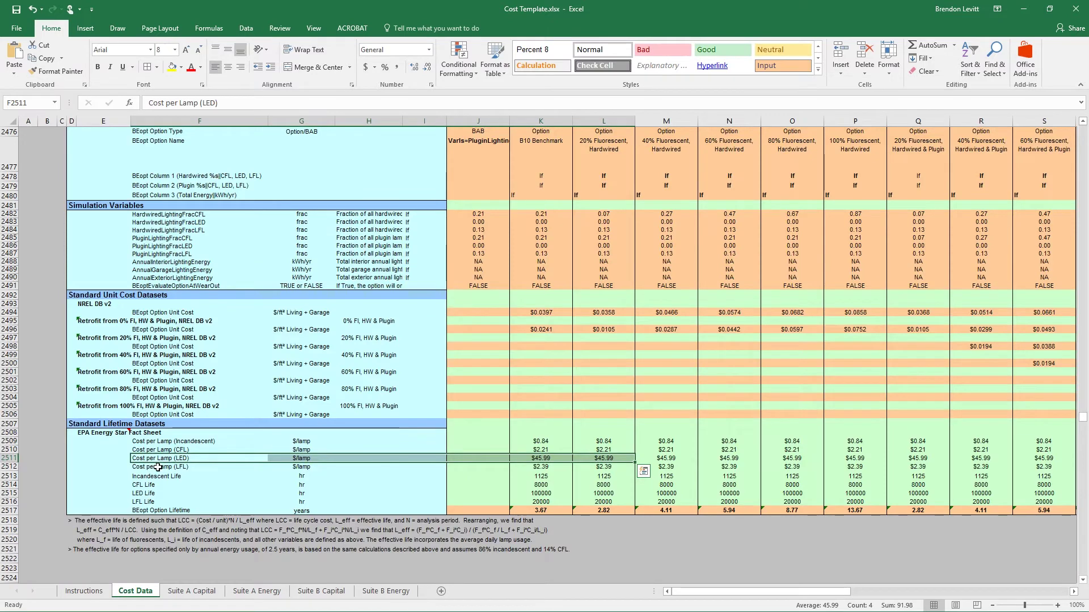
click(156, 468)
drag(200, 467, 567, 467)
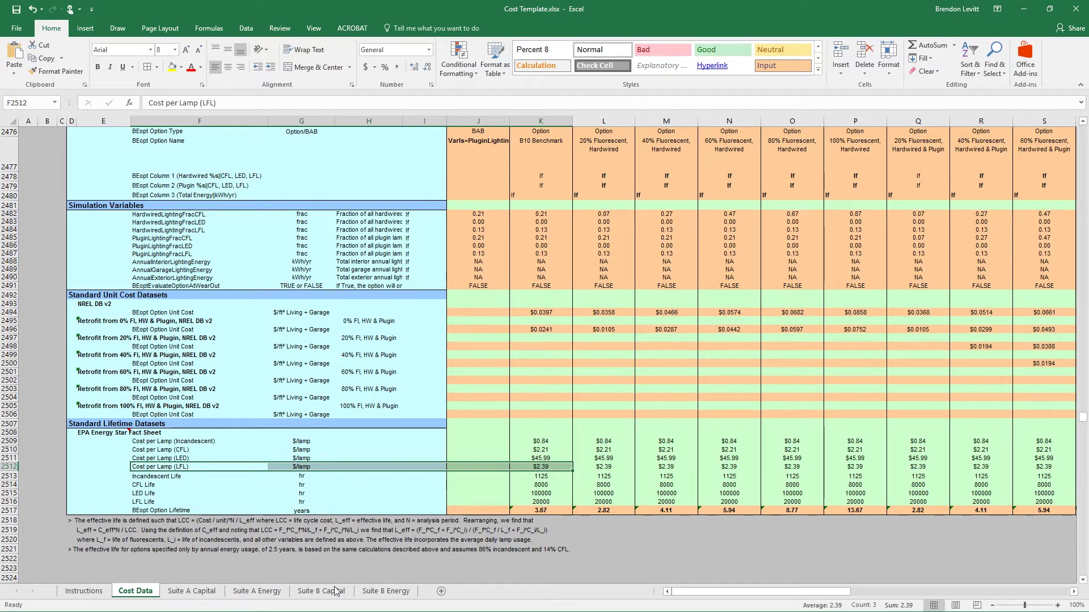
click(192, 592)
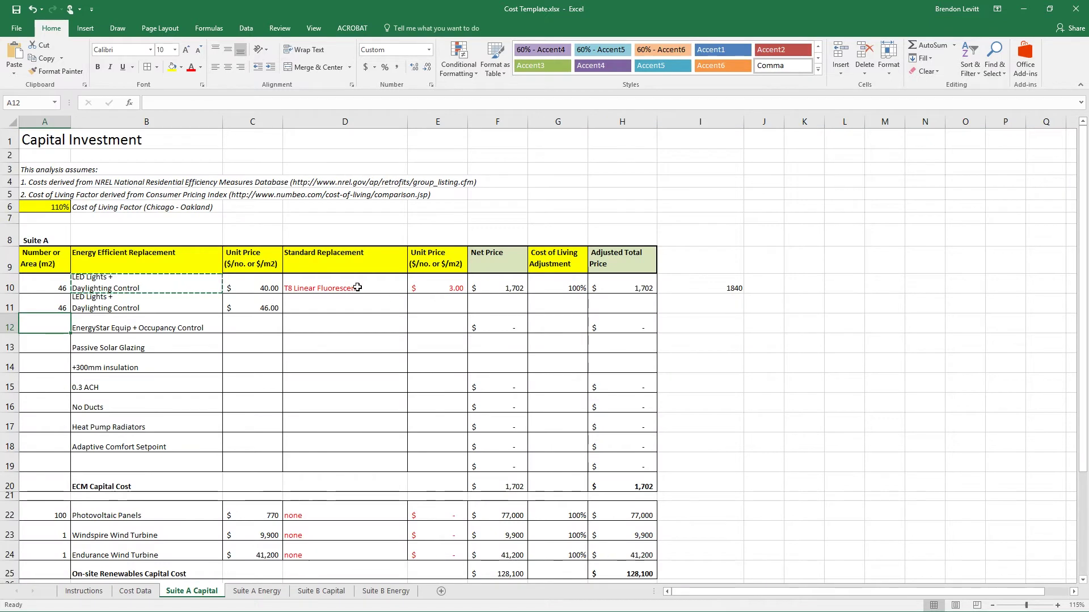
click(438, 304)
text(2.)
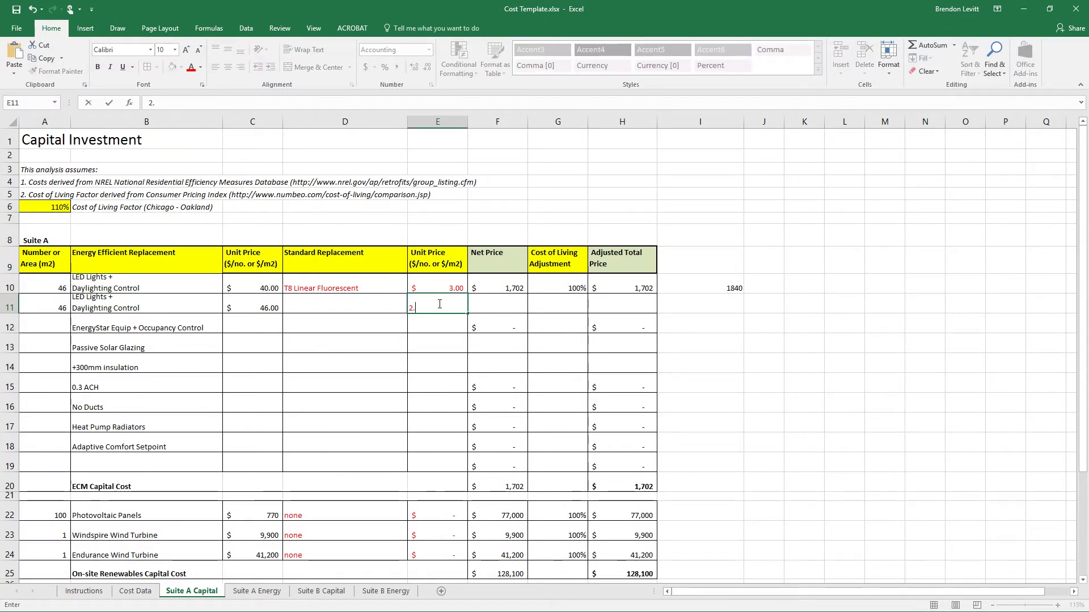
text(39)
key(Return)
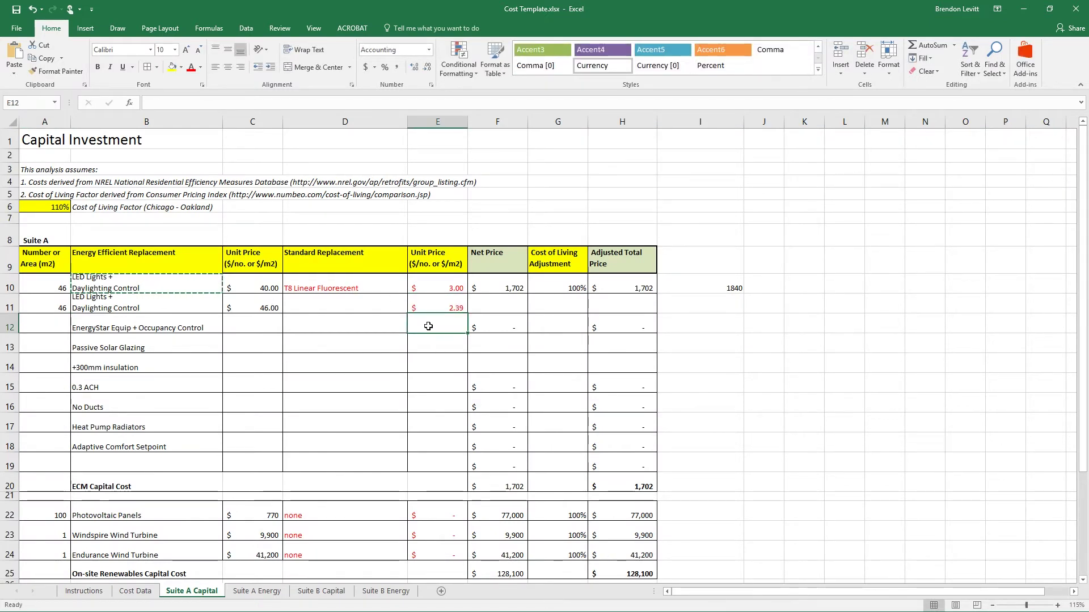
- Copy T8 Linear Fluorescent into D11 and the net price formula from F12 into F11
click(378, 284)
key(ctrl+c)
click(376, 304)
key(ctrl+v)
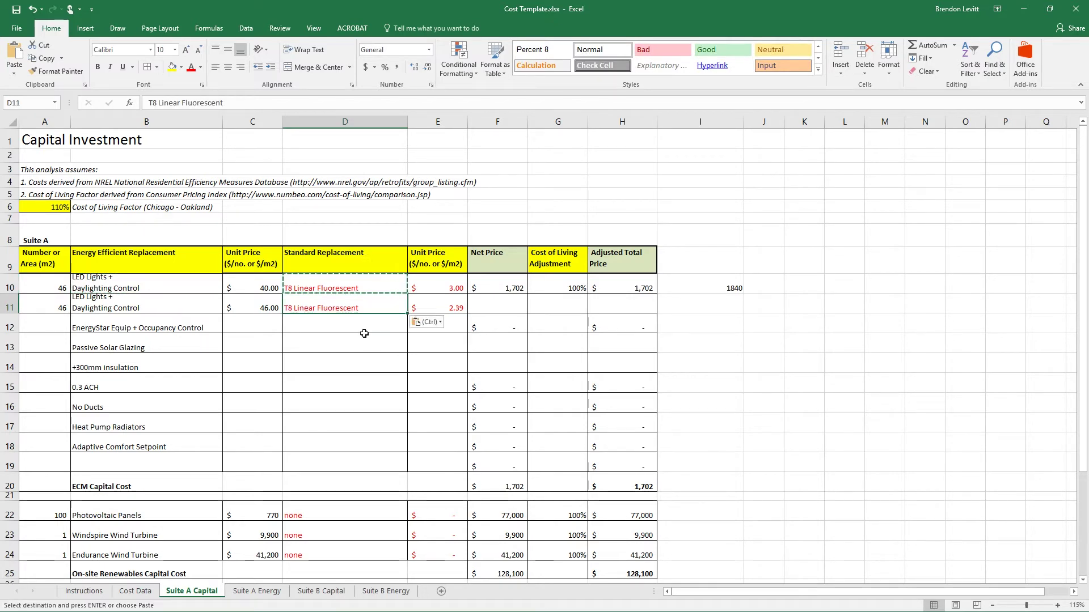
click(361, 324)
click(499, 327)
key(ctrl+c)
click(509, 305)
key(ctrl+v)
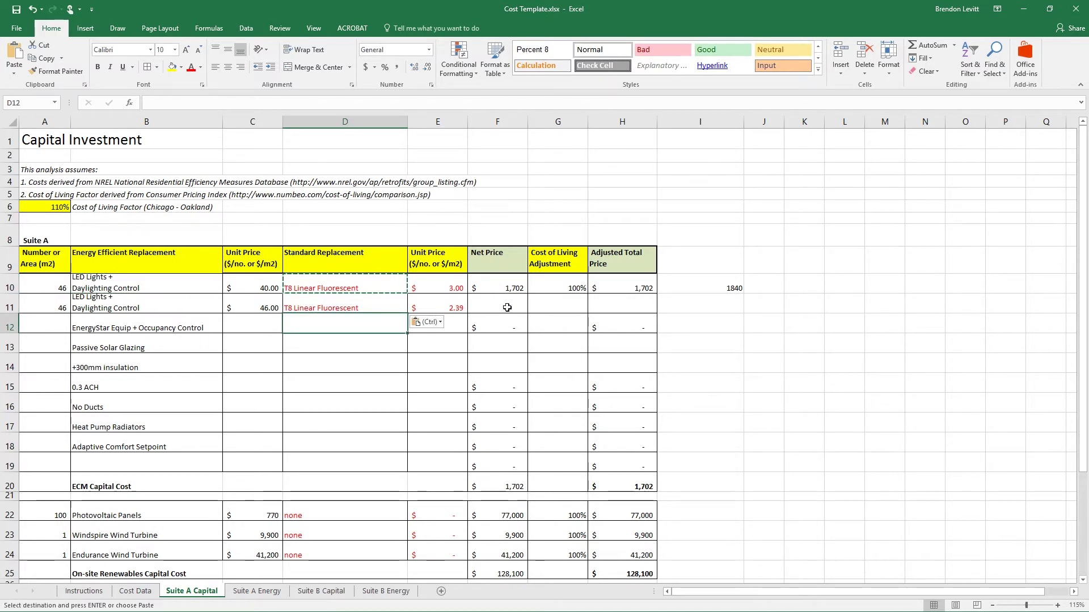
key(Right)
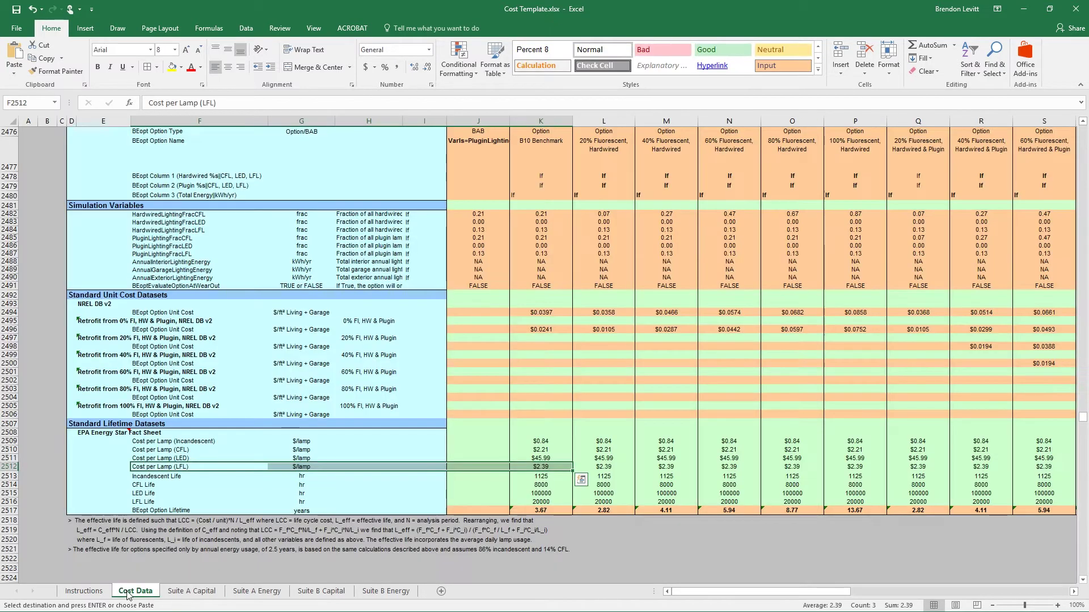
- Check the cost of living factor's source and bring up the Numbeo Chicago vs Berkeley comparison
click(135, 591)
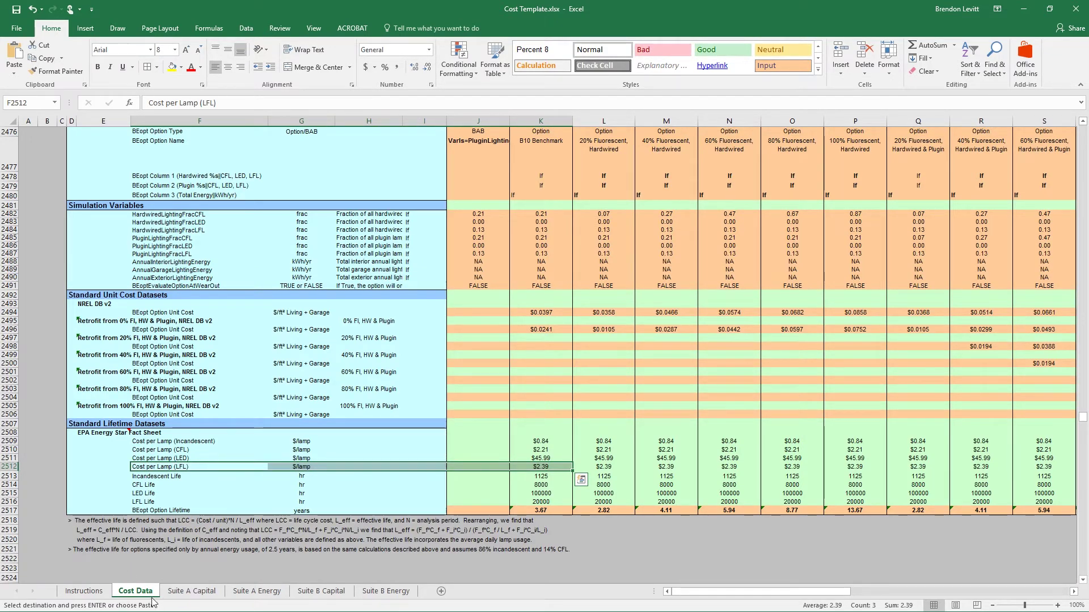
click(188, 592)
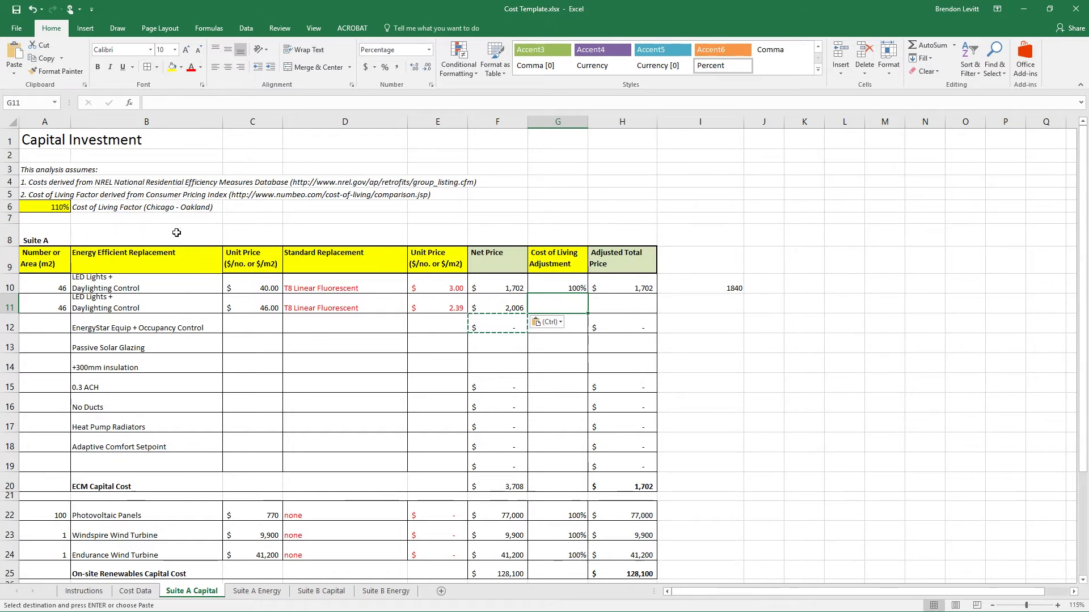
click(52, 194)
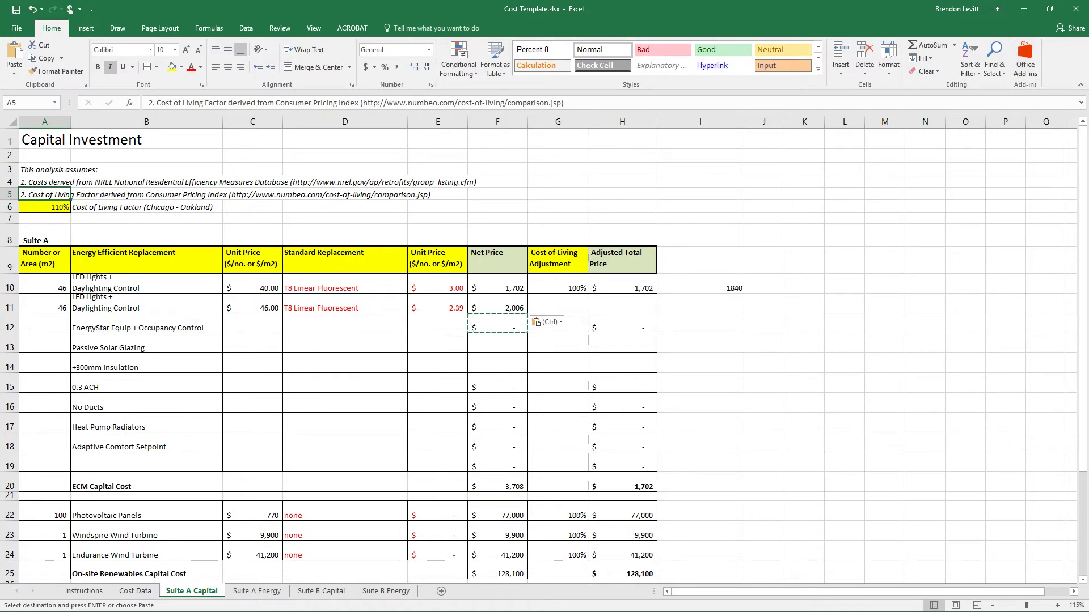
key(alt+Tab)
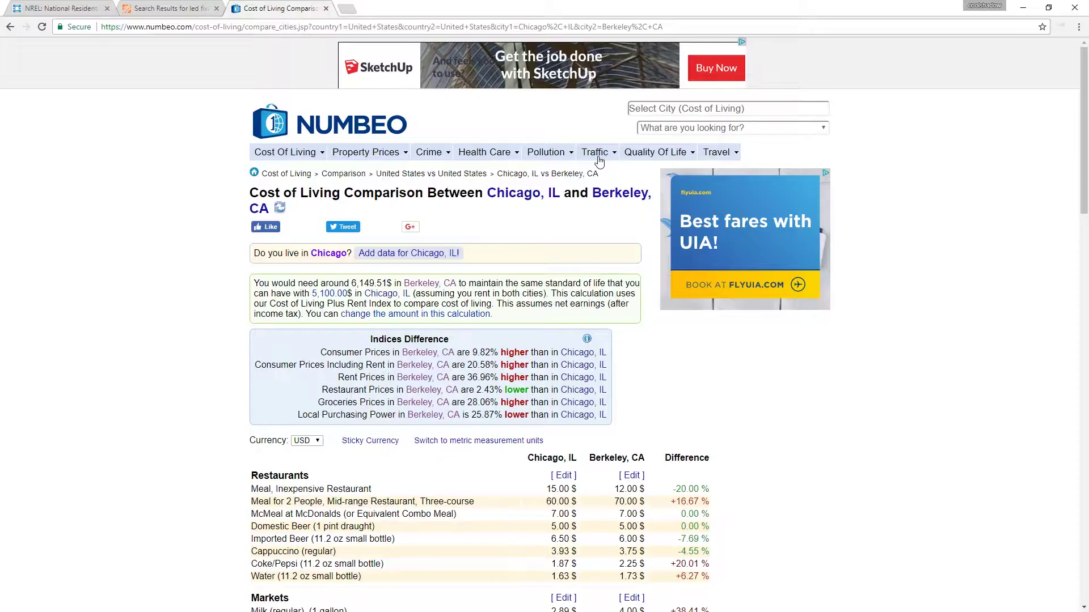
click(687, 109)
text(B)
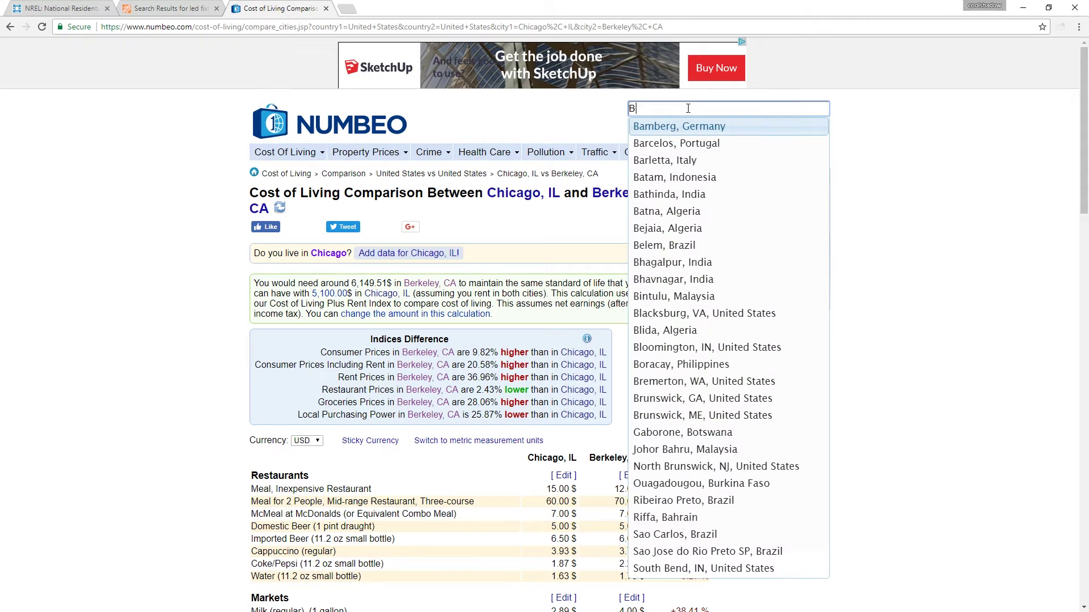
text(er)
key(Return)
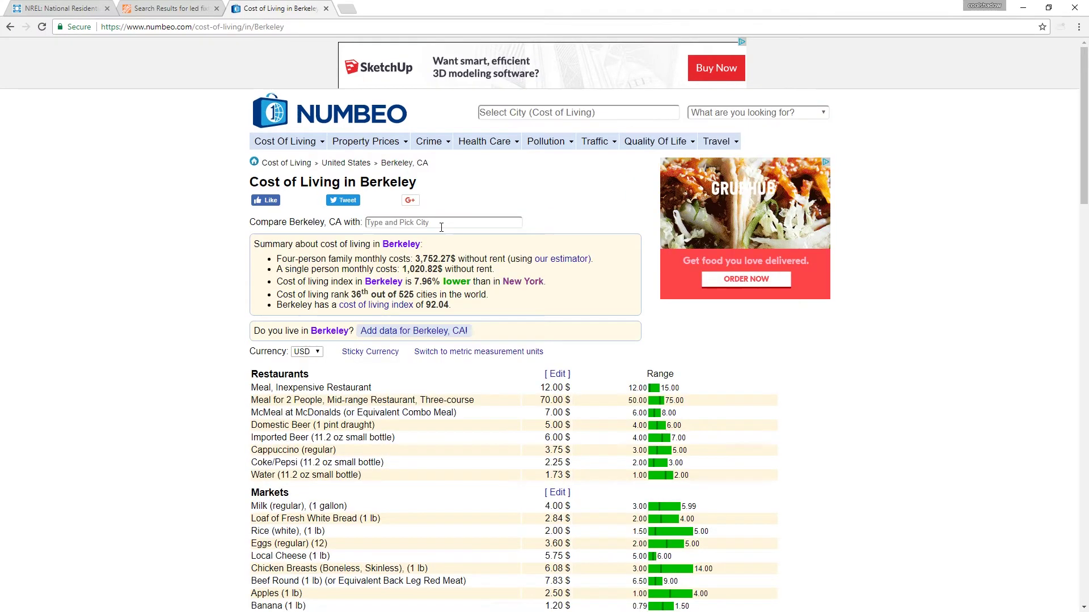
click(444, 222)
text(Oakl)
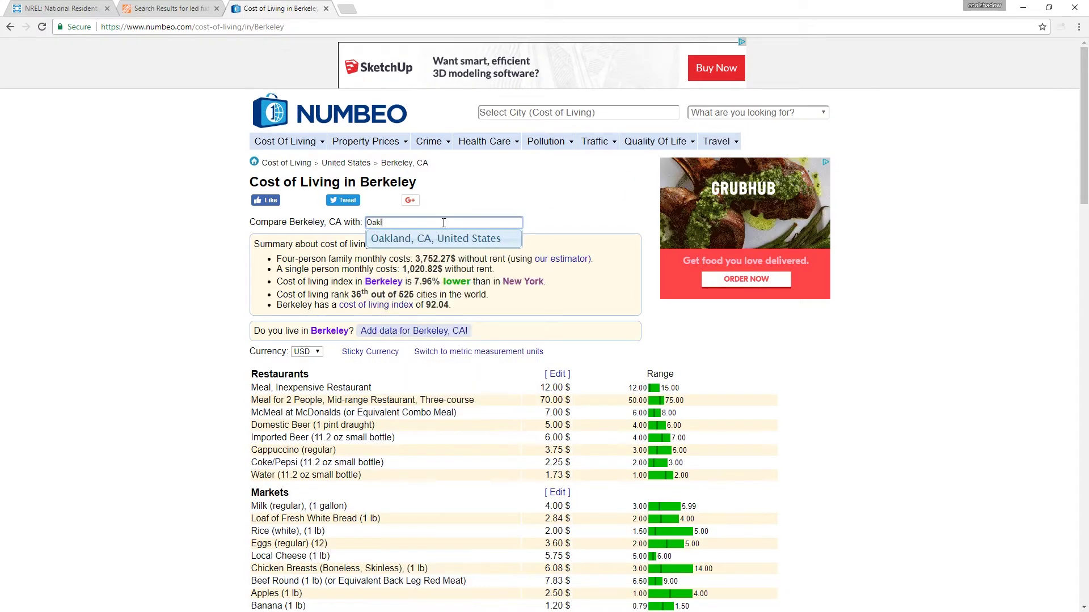
key(BackSpace)
key(BackSpace)
key(alt+Left)
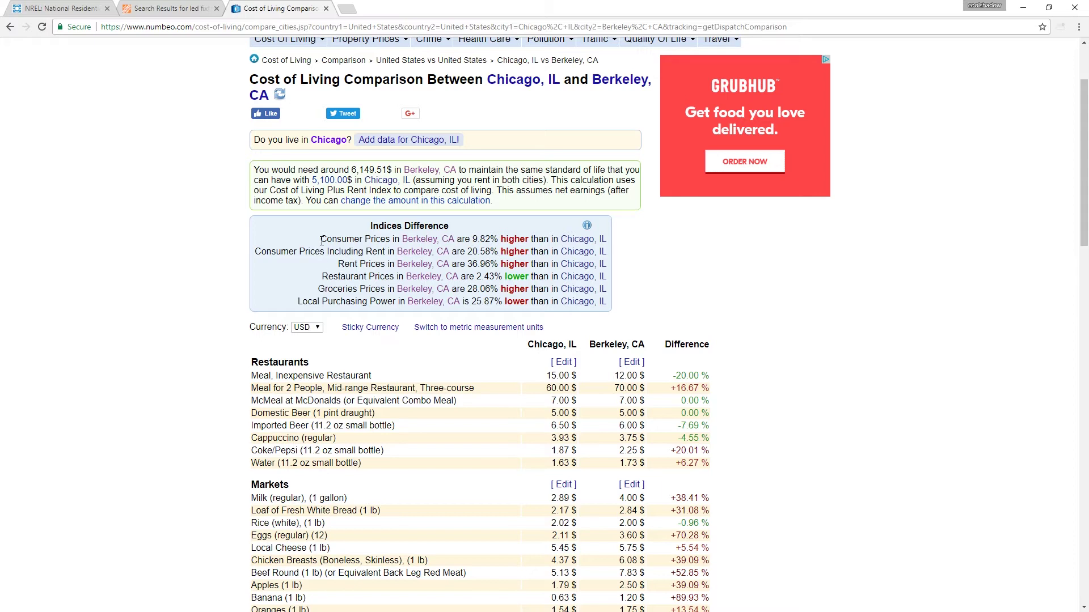
drag(321, 239, 603, 242)
click(732, 259)
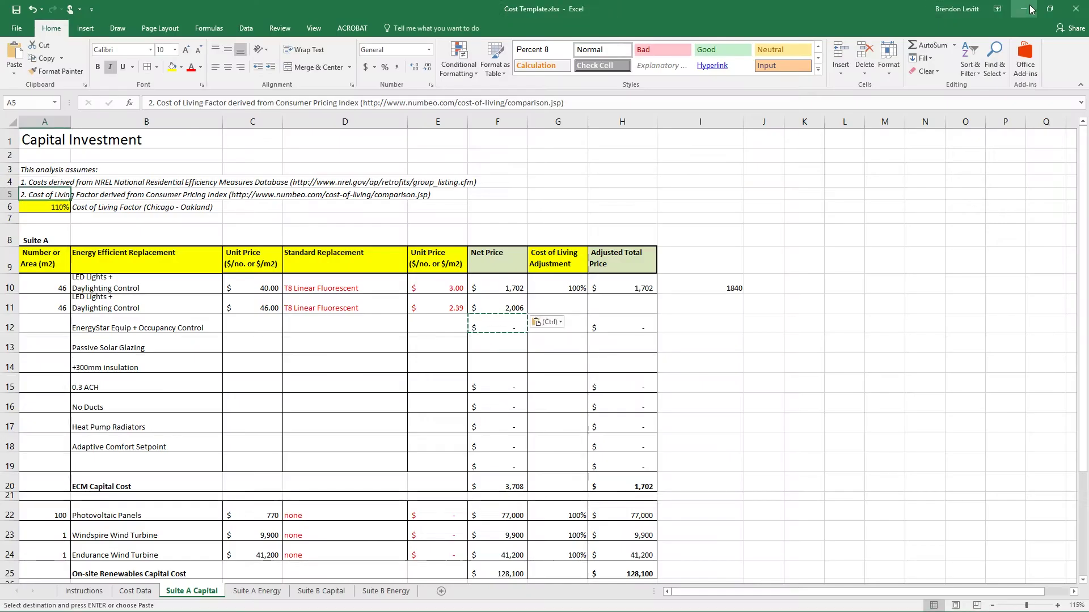
click(1022, 8)
- Link row 11's cost of living adjustment to the factor in A6 with =A6
click(47, 206)
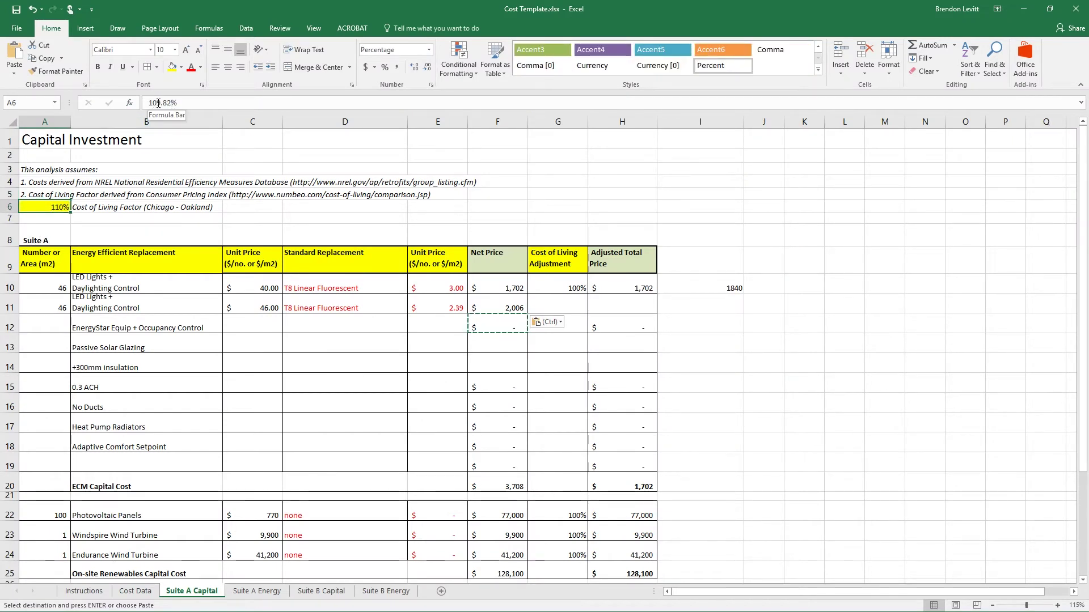
key(ctrl+z)
key(ctrl+z)
click(557, 304)
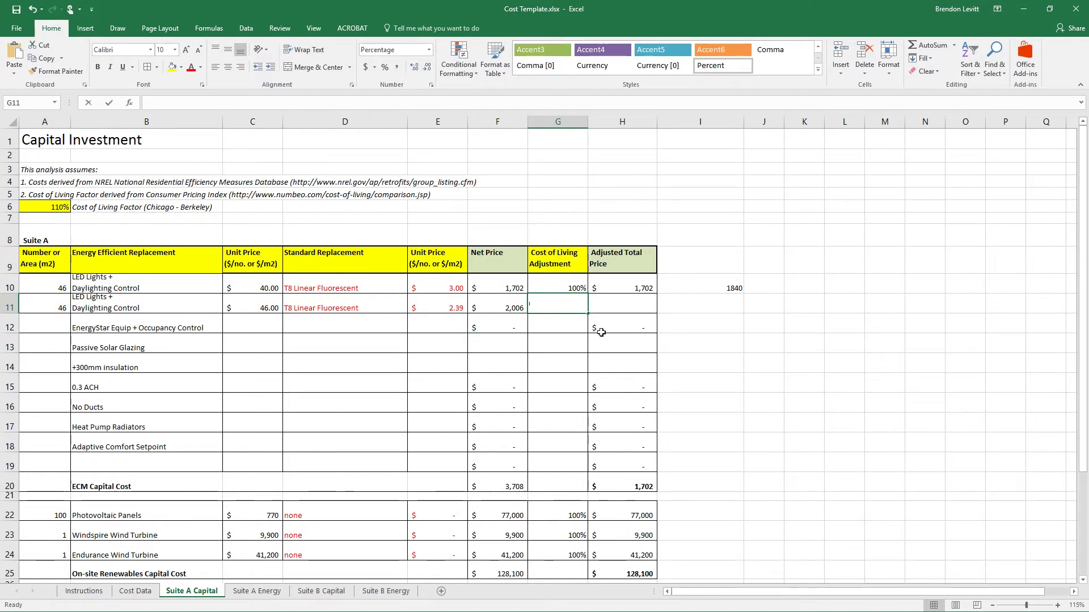
text(=)
click(50, 209)
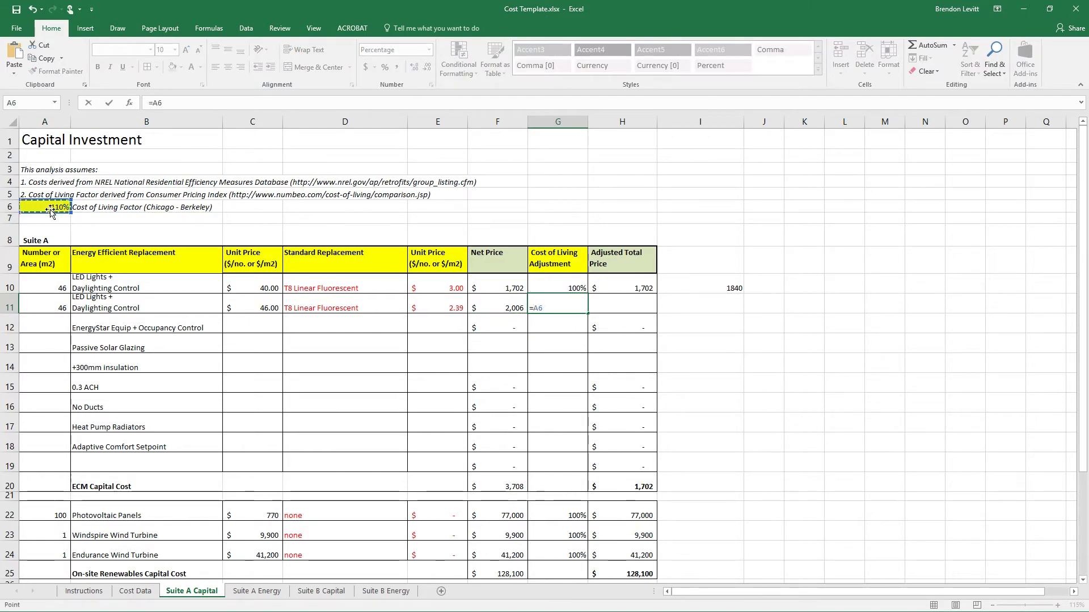
key(Return)
- Copy the H10 adjusted total formula into H11
click(638, 290)
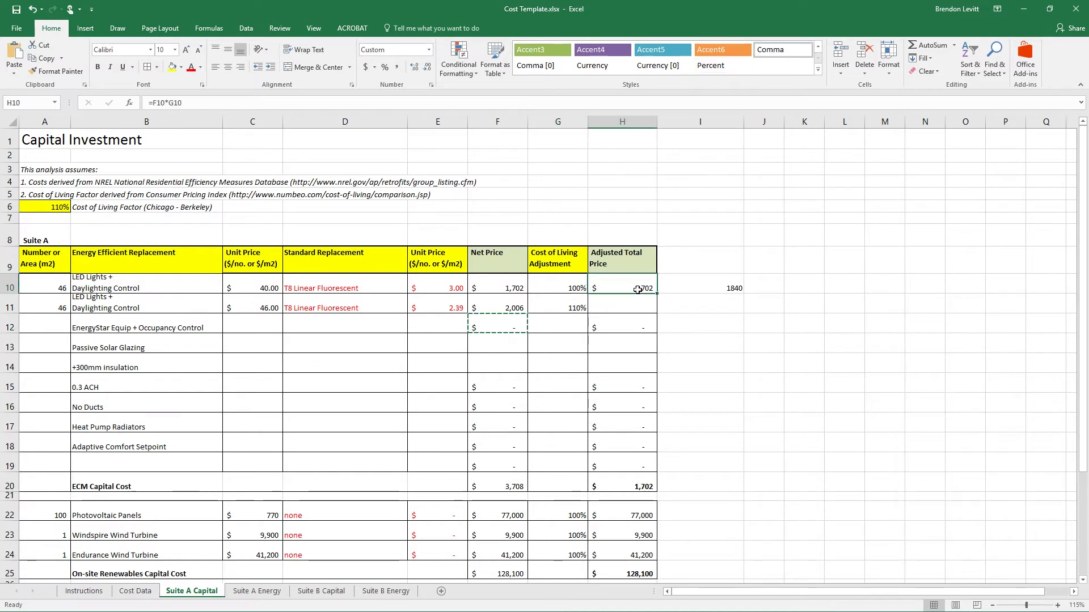
key(ctrl+c)
click(638, 308)
key(ctrl+v)
click(700, 323)
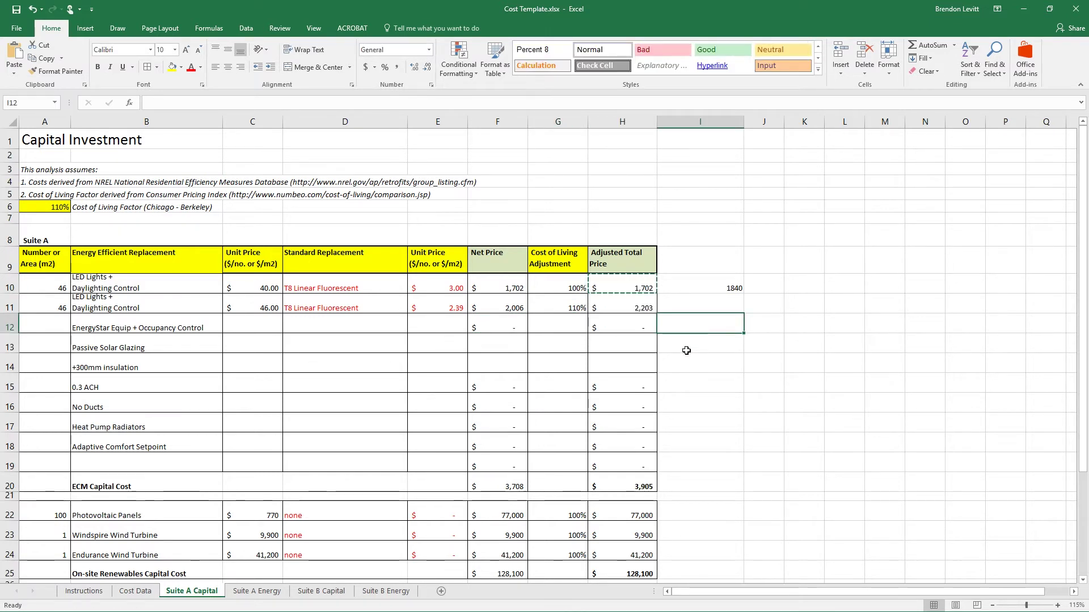
click(642, 306)
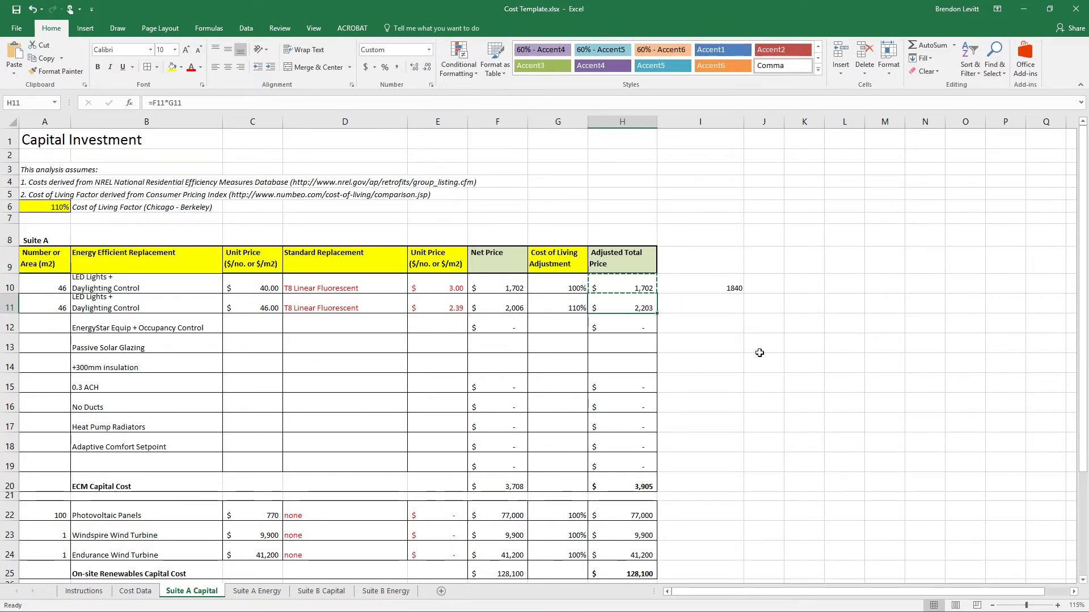
key(ctrl+z)
- Delete the duplicated LED lighting row 11
click(6, 305)
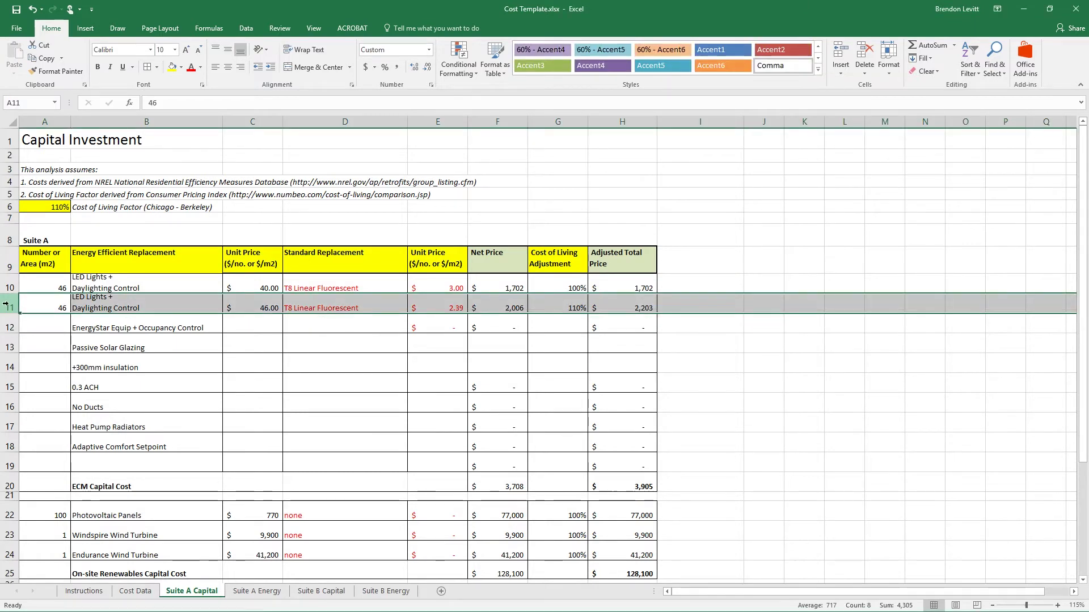
right_click(5, 305)
click(62, 401)
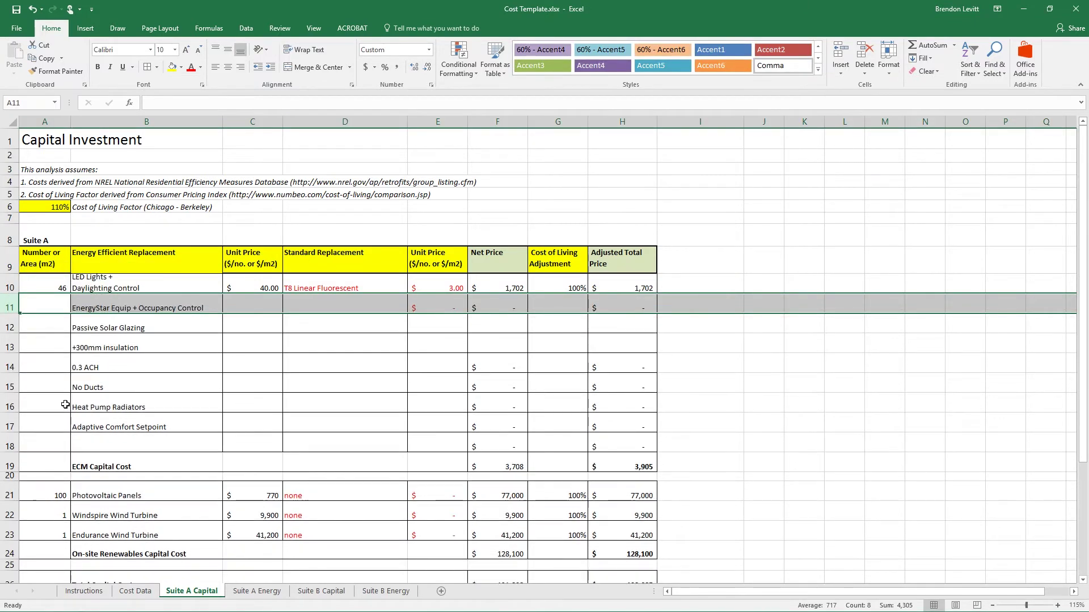
click(50, 309)
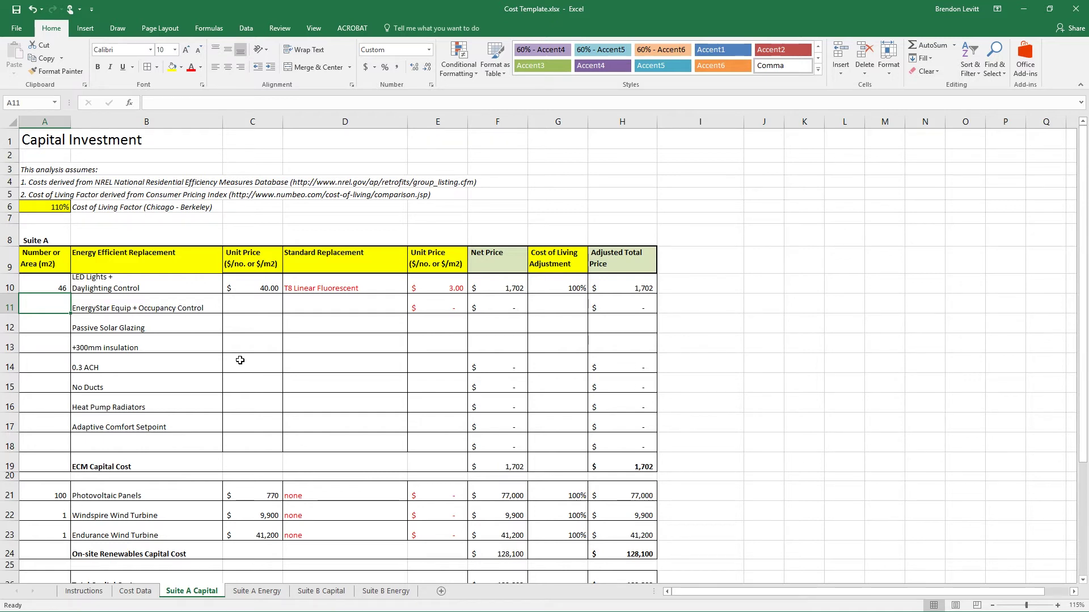
- Enter 60 EnergyStar units at $2,000 replacing a Typical Computer
text(60)
key(Tab)
key(Tab)
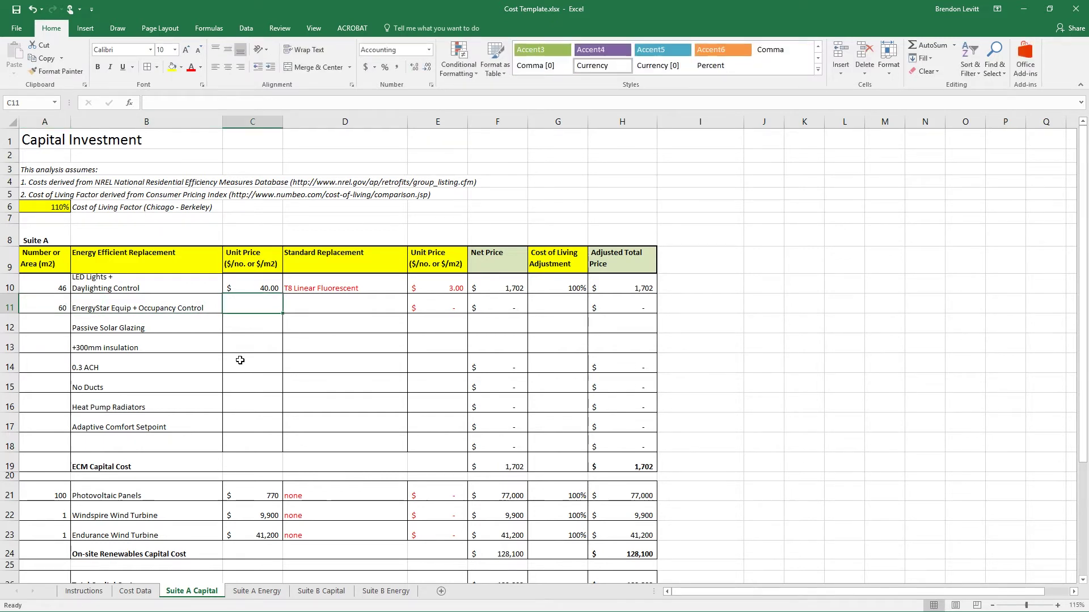
text(2000)
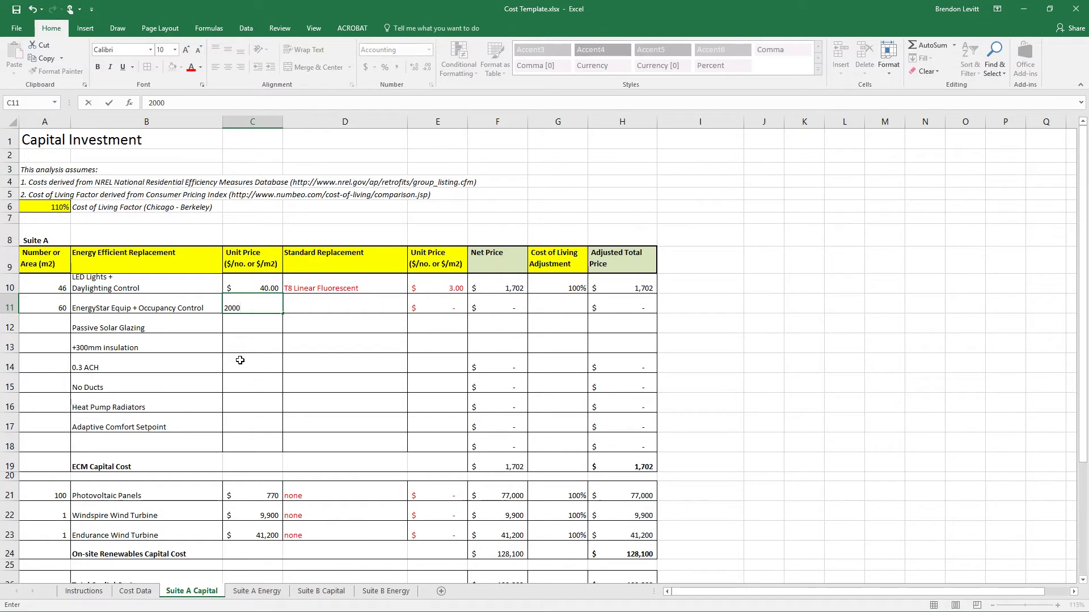
key(Tab)
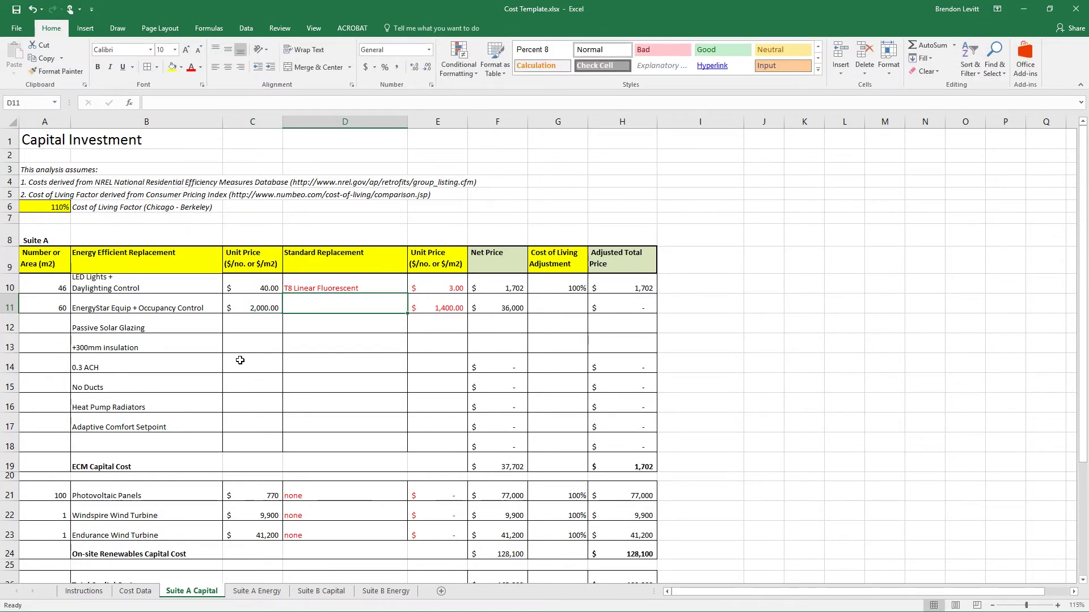
text(Typical Computer)
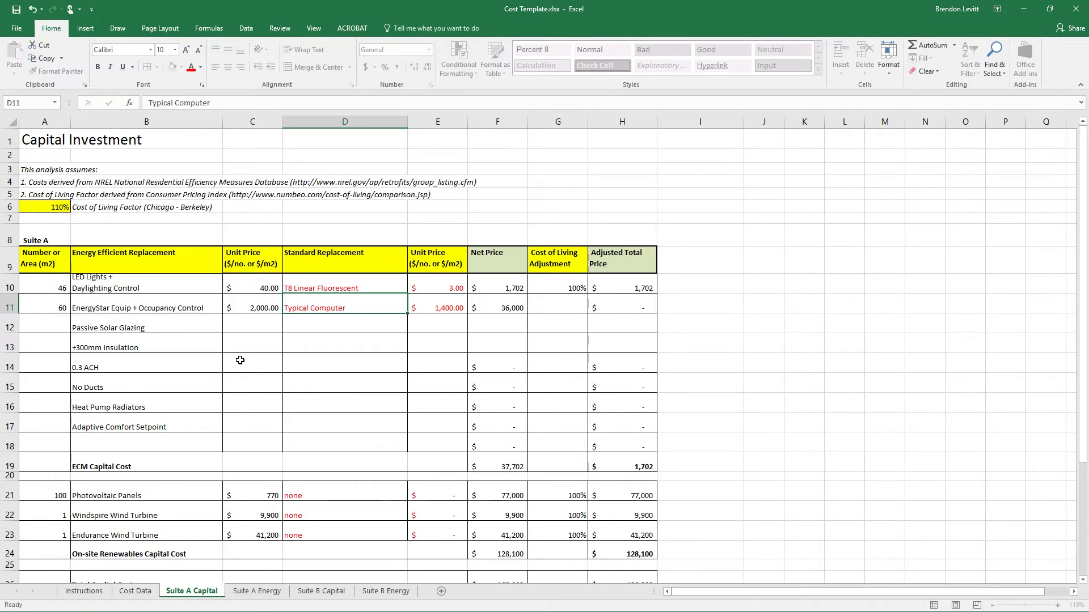
key(Tab)
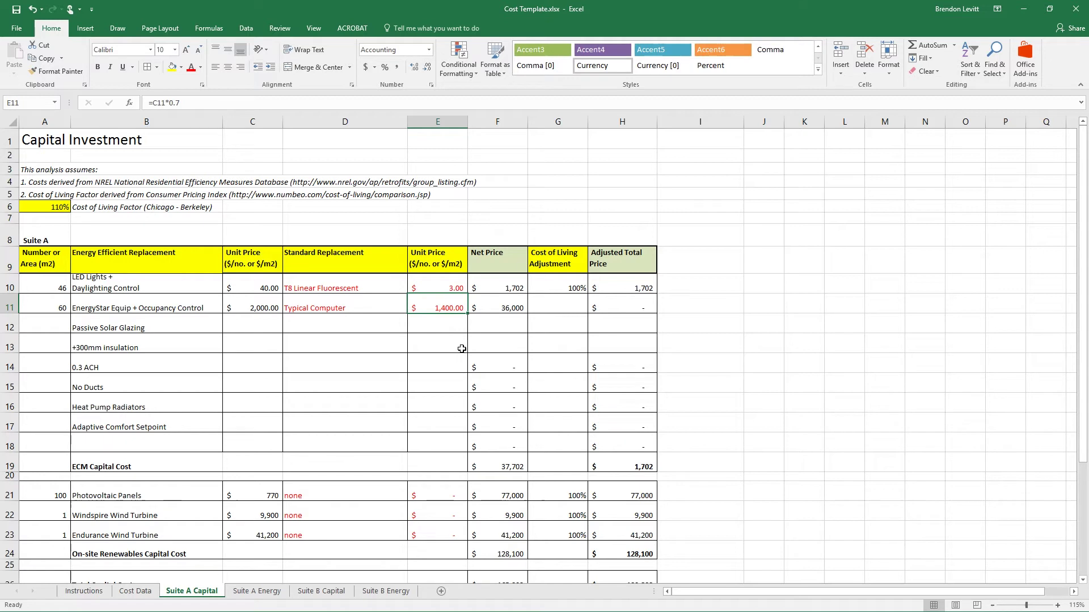
- Give the EnergyStar row a 100% cost of living adjustment, raising the ECM total to $37,702
click(496, 304)
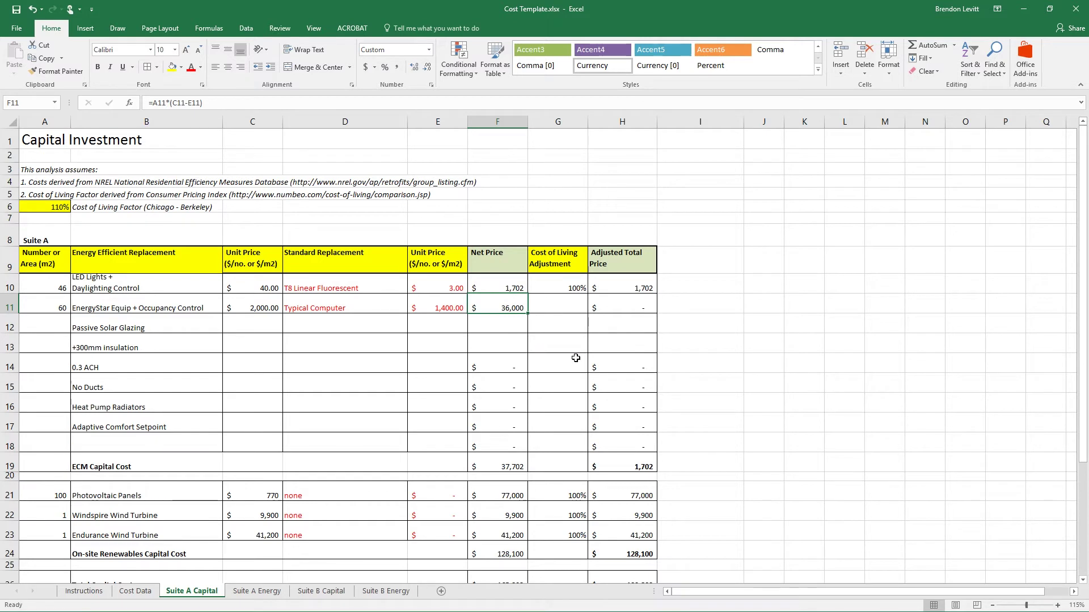
click(578, 309)
text(1)
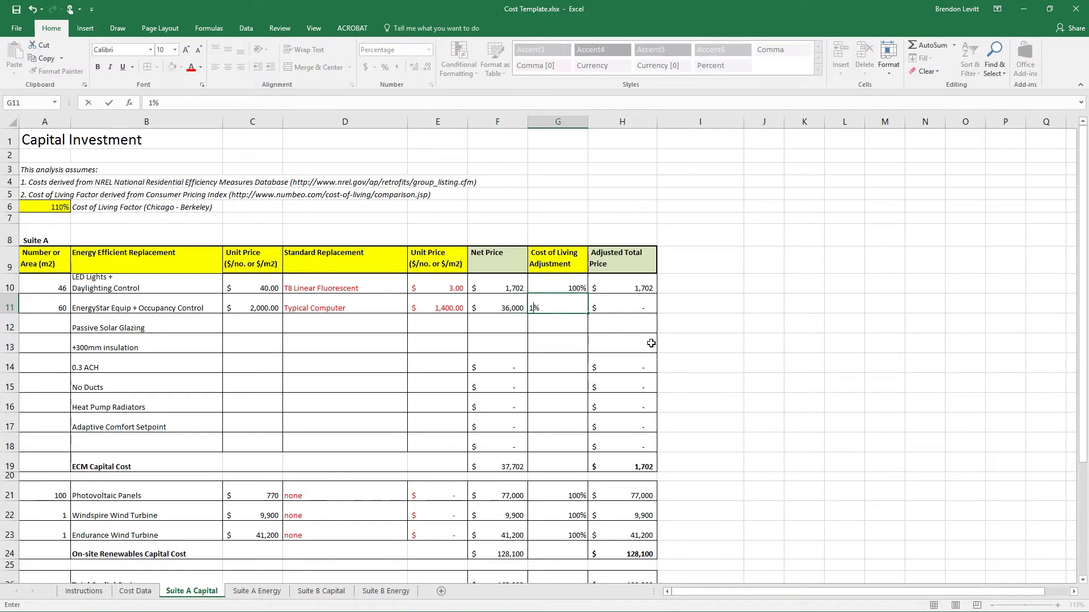
text(00)
key(Return)
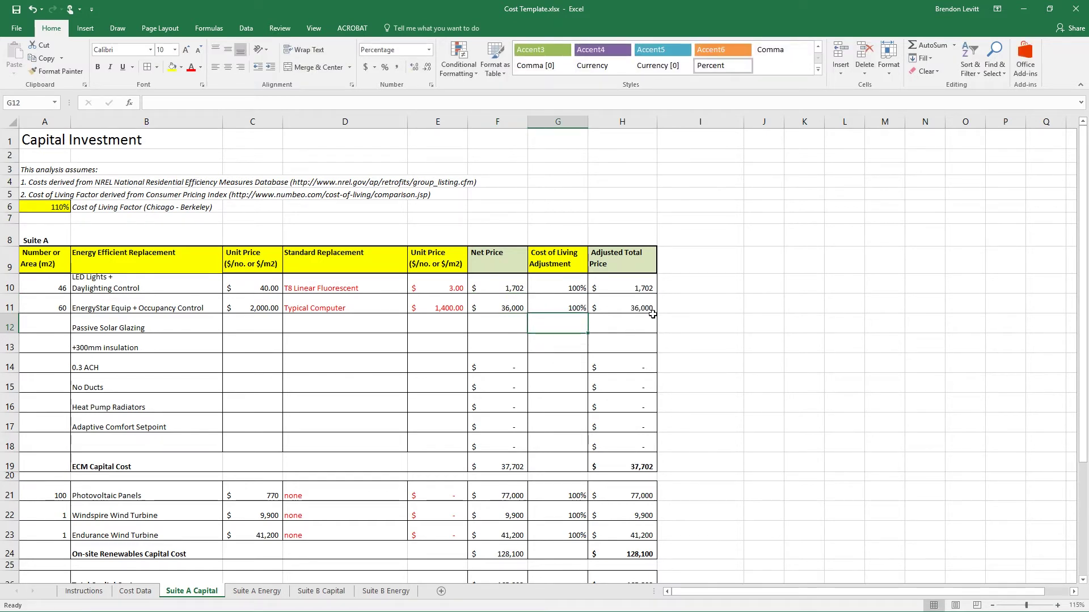
click(170, 326)
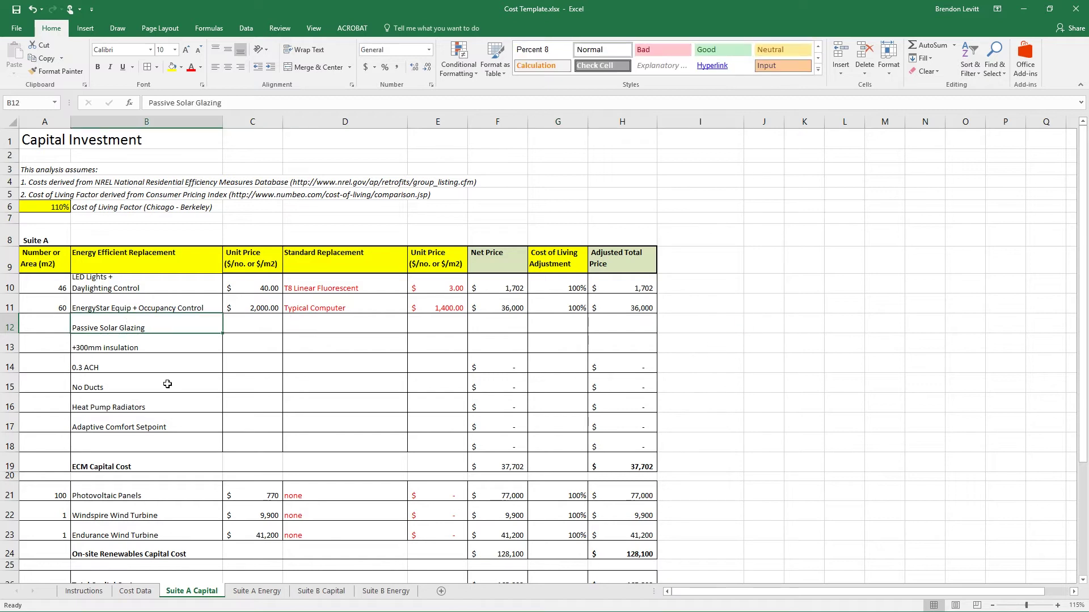
click(44, 327)
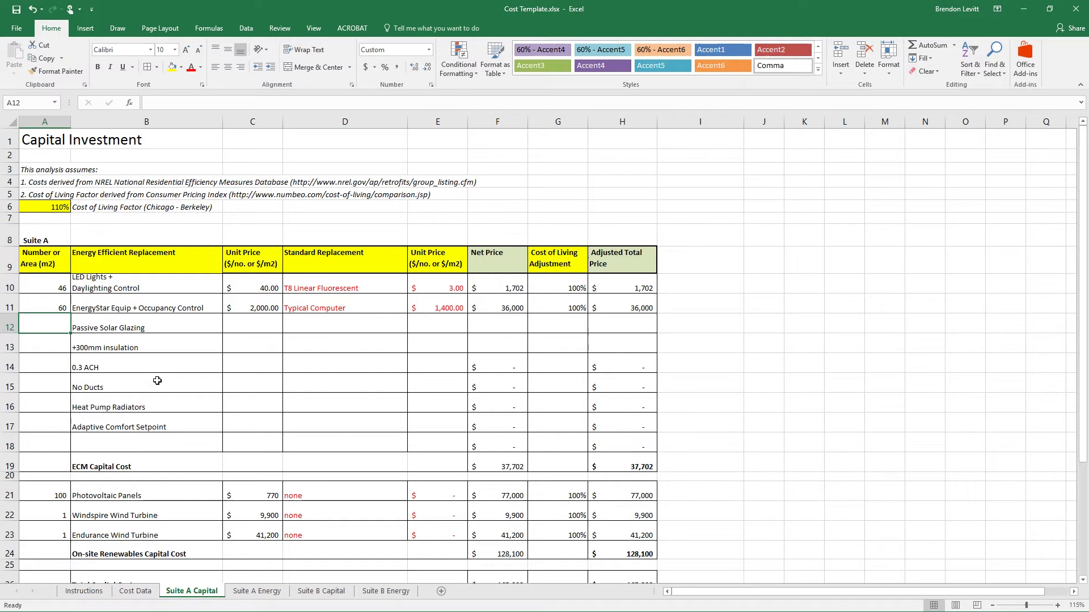
- Enter 55 as the Passive Solar Glazing area in A12
text(55)
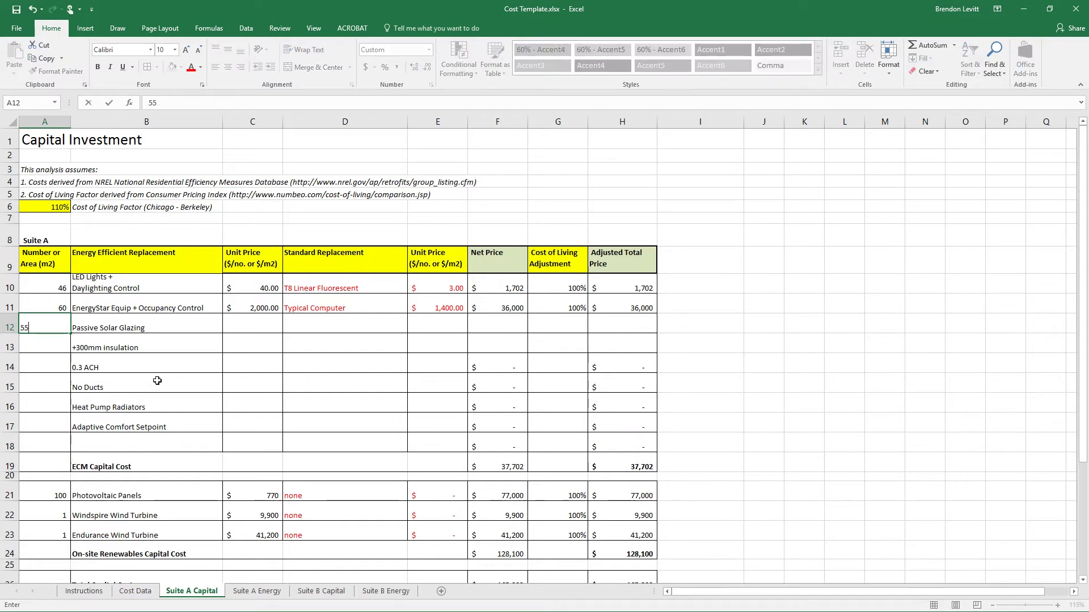
key(Tab)
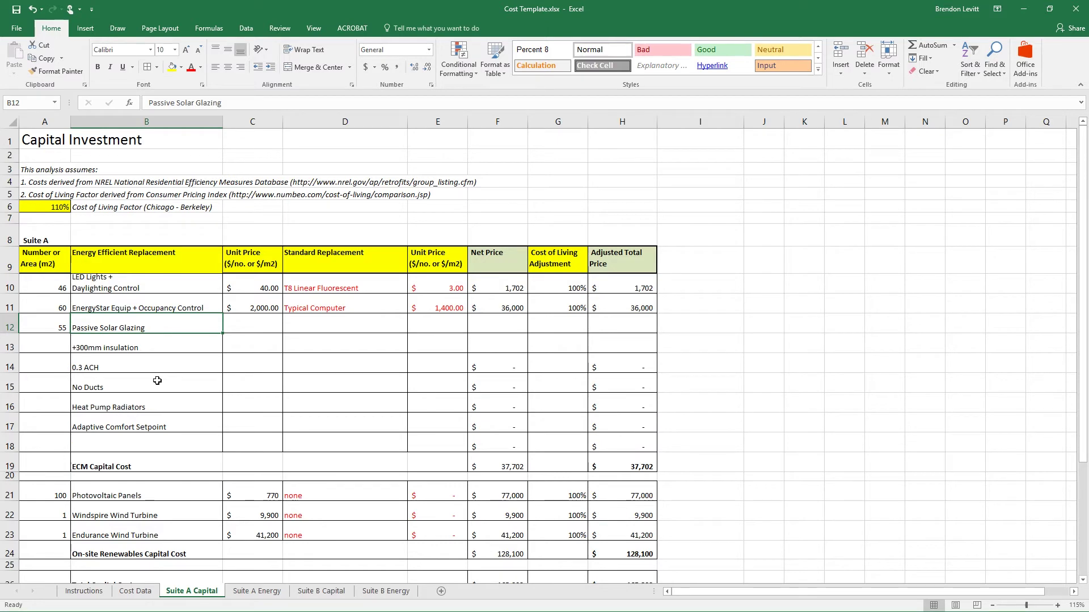
click(135, 592)
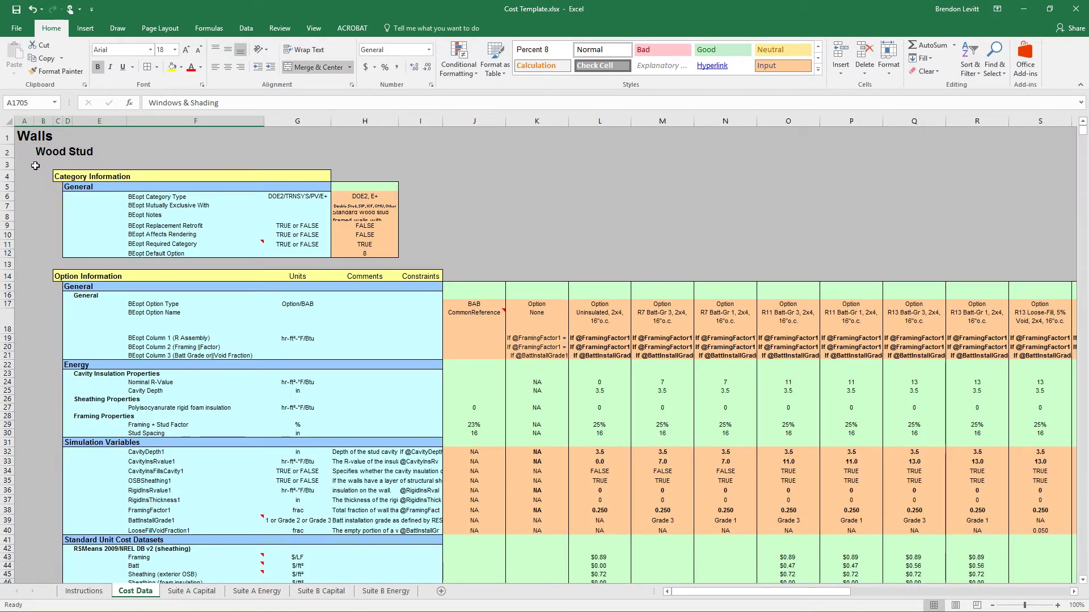
- Search the Cost Data sheet for 'windows', stepping through matches to the Window Areas table
key(ctrl+f)
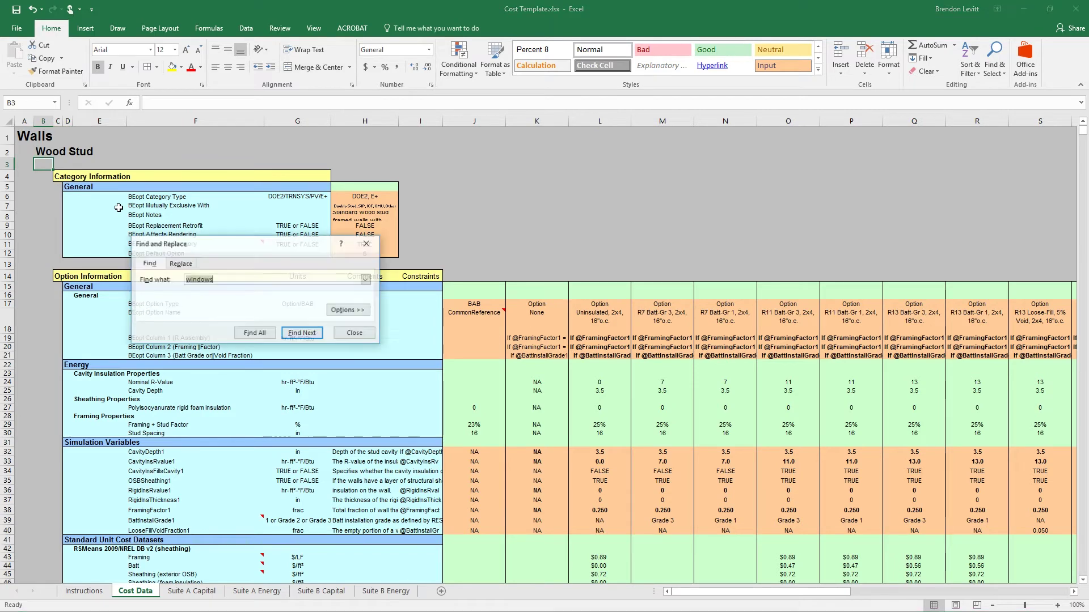
text(windows)
key(Return)
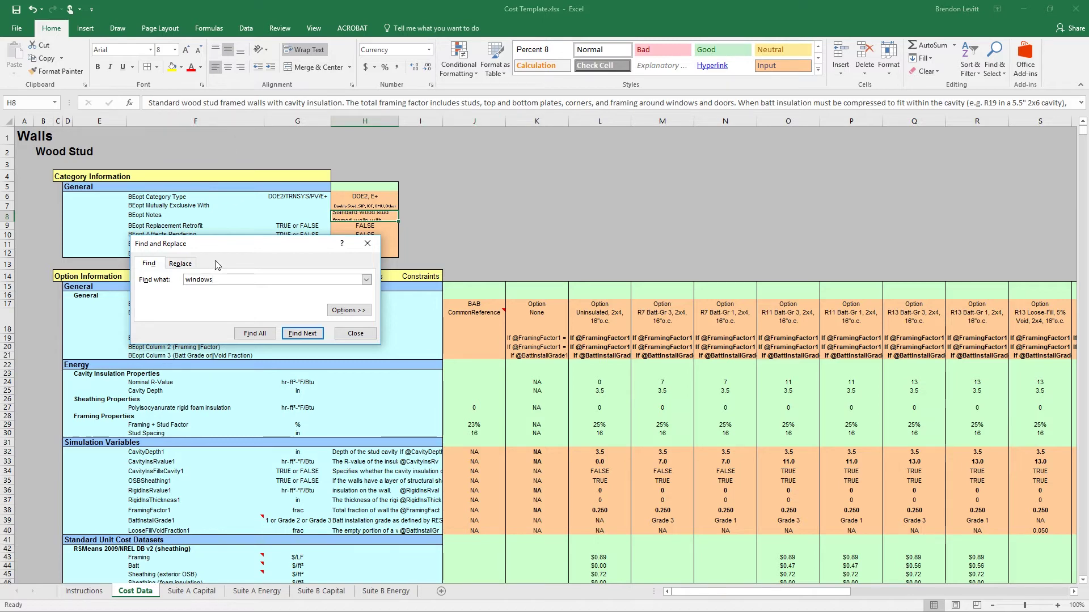
key(Return)
key(Return)
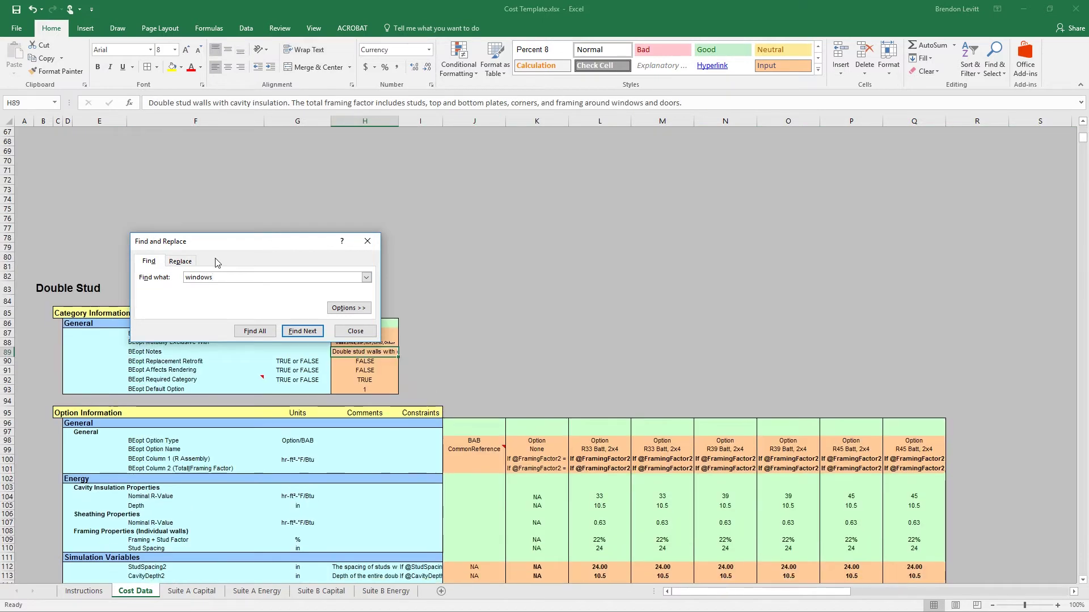
key(Return)
key(Return)
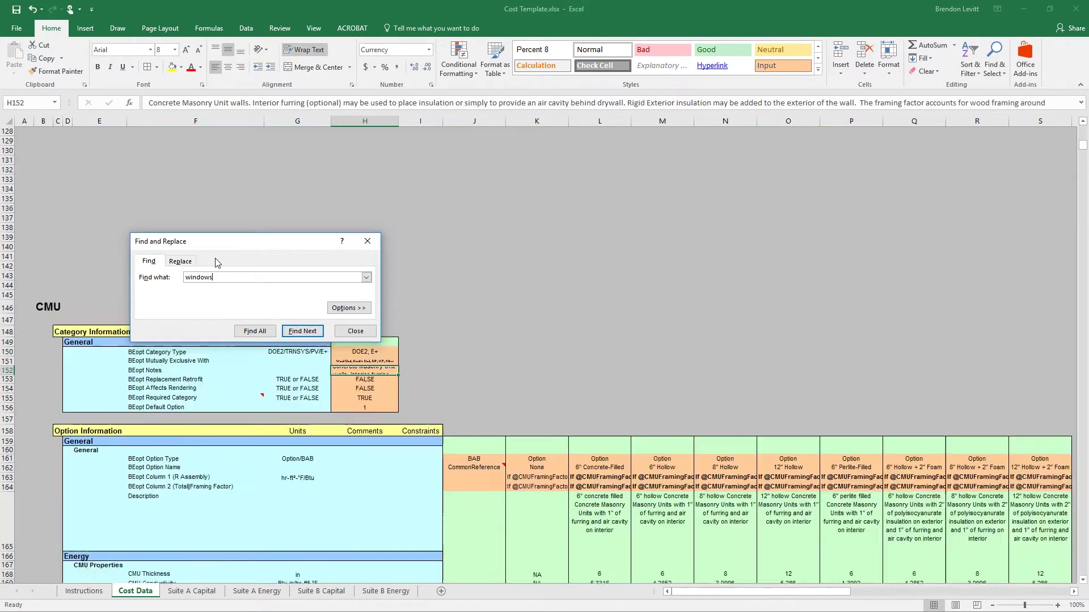
key(Return)
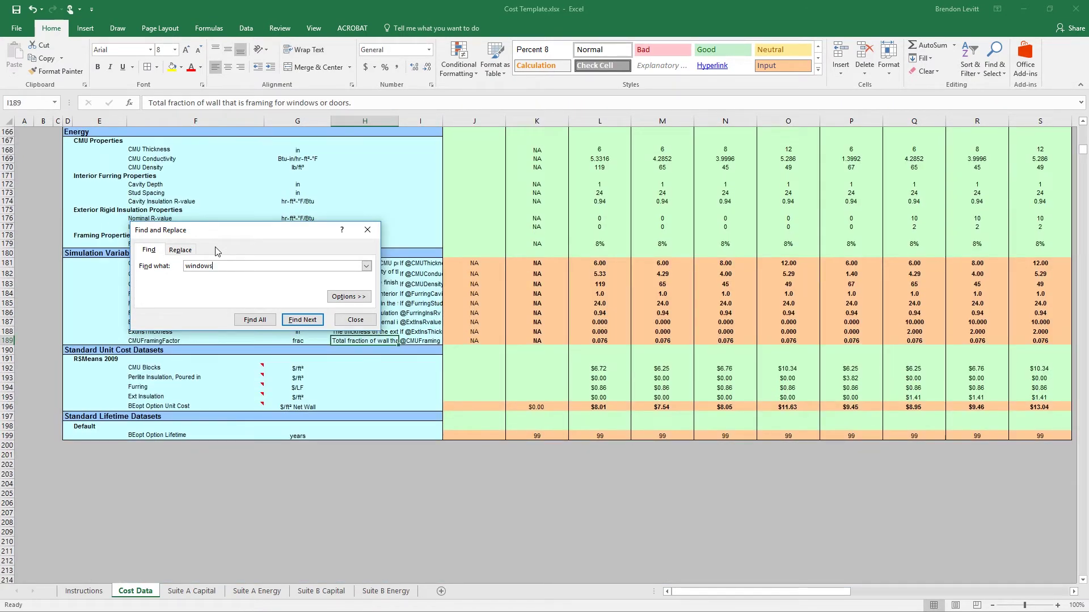
key(Return)
key(Return)
key(Return)
key(Return)
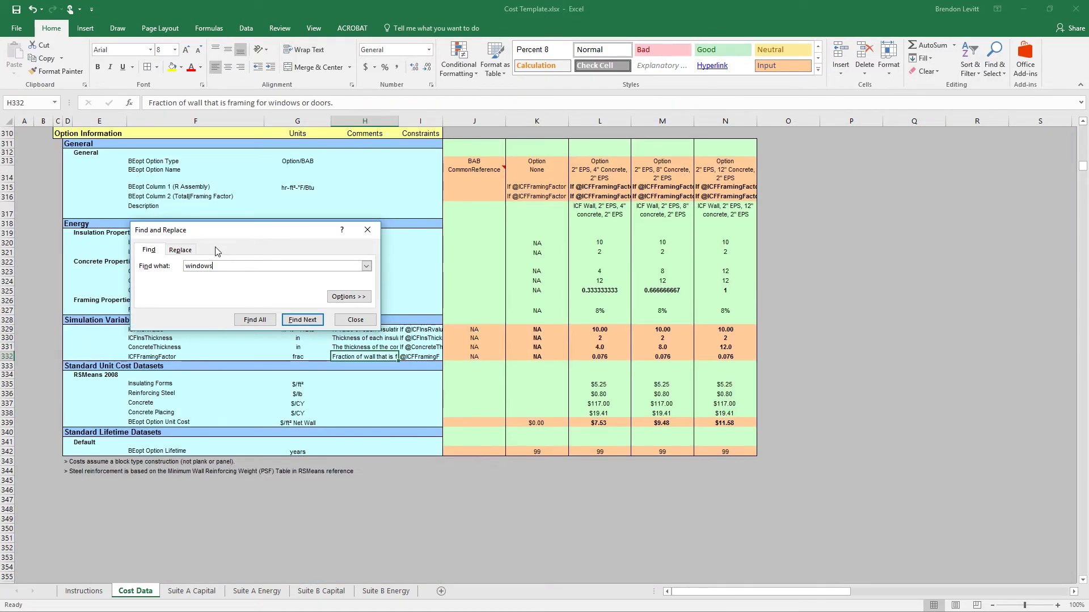
key(Return)
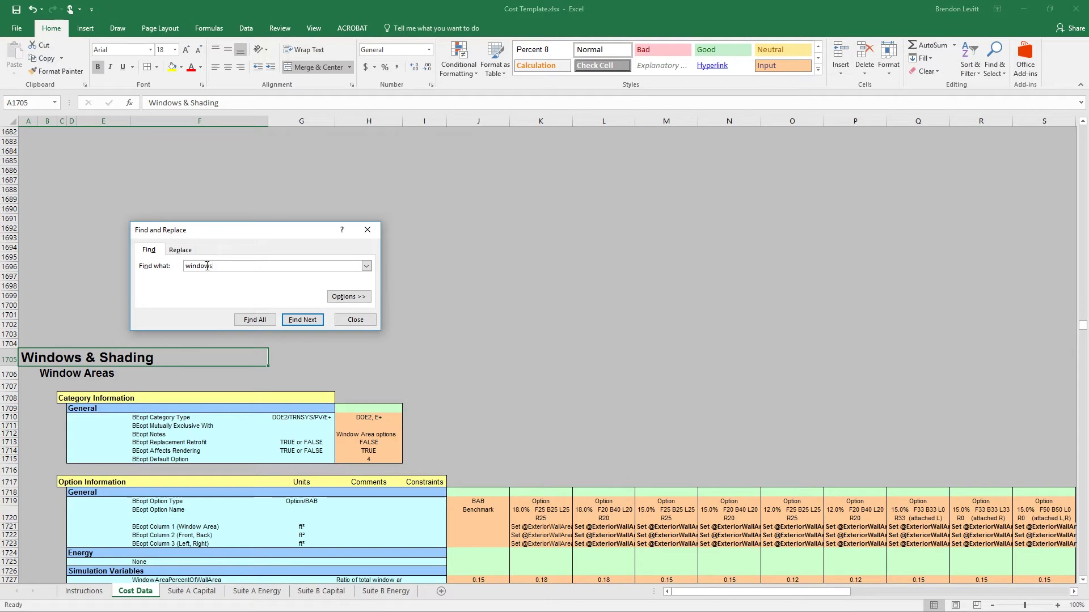
click(309, 321)
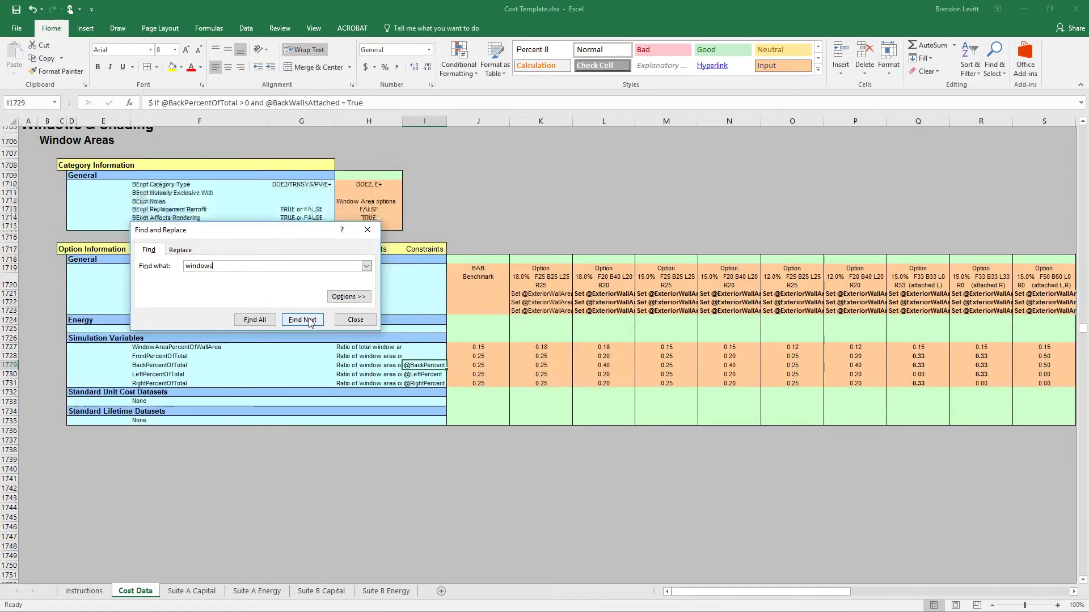
- Continue the windows search to the Window Type section and close the search
click(310, 321)
click(309, 321)
click(356, 320)
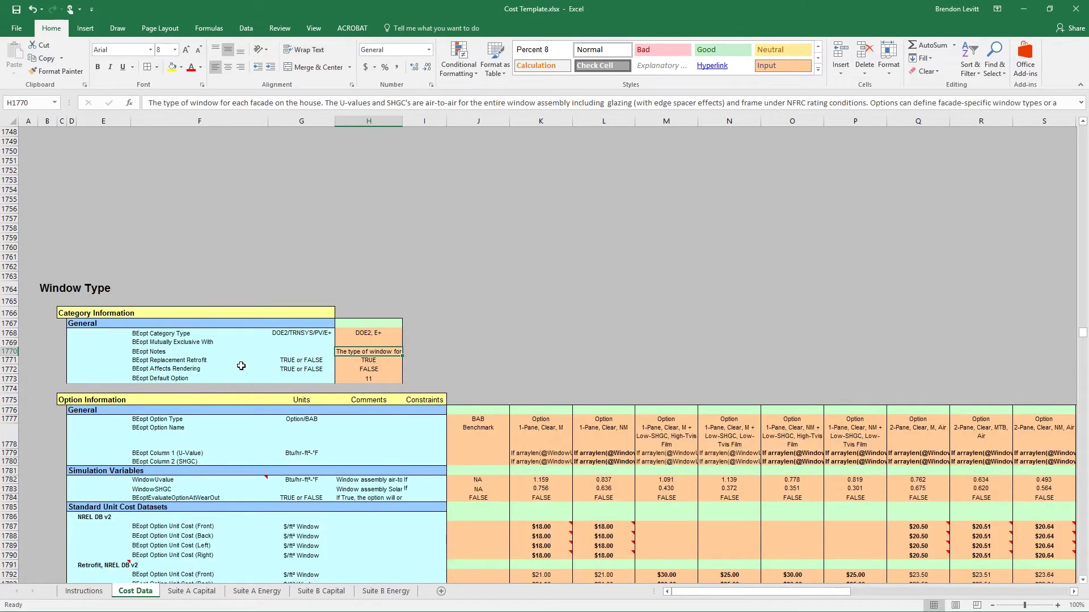
scroll(241, 366, down, 4)
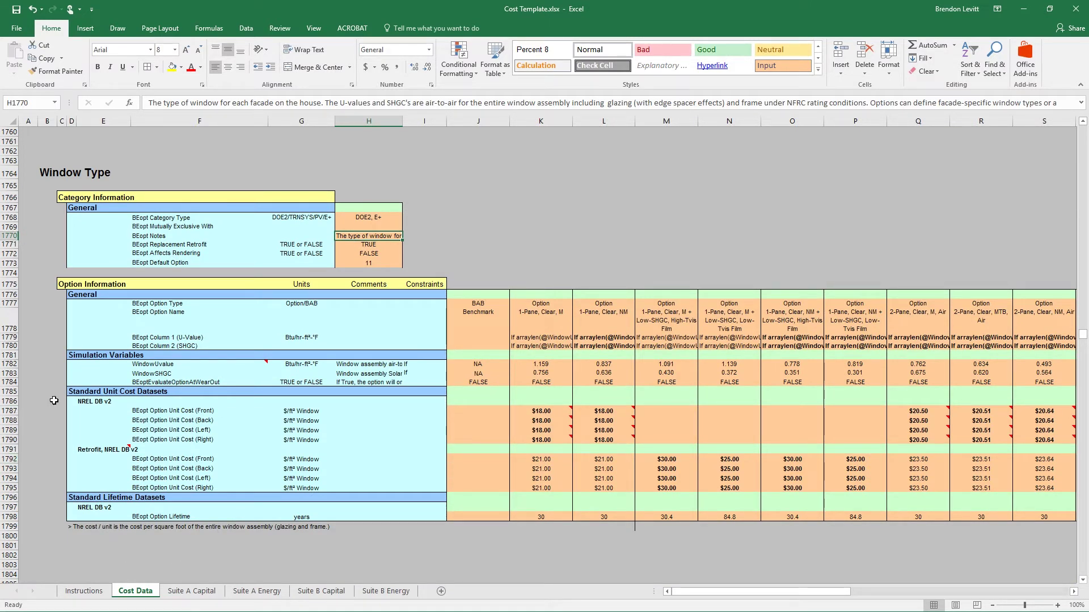
- Review the NREL DB v2 standard and retrofit unit cost rows, totalling four retrofit costs
drag(77, 392, 437, 488)
click(160, 458)
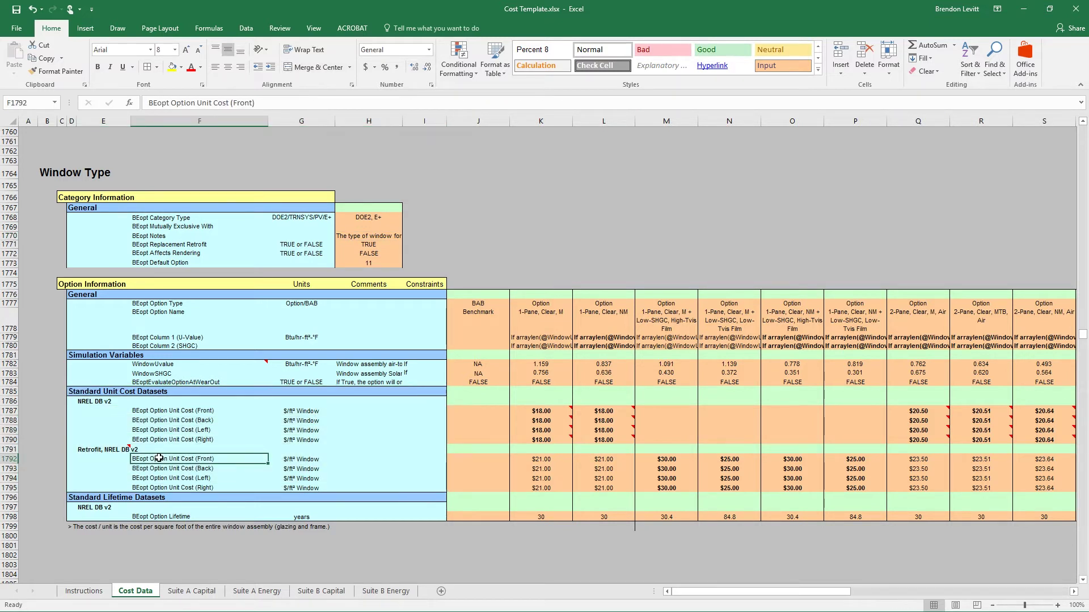
click(12, 401)
click(97, 402)
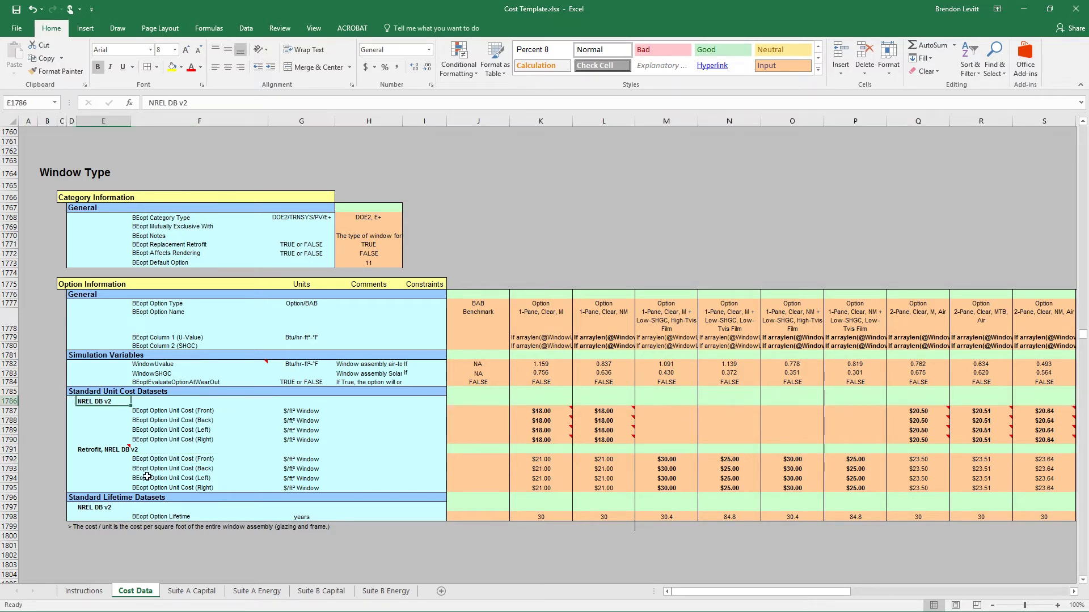
click(13, 449)
click(113, 449)
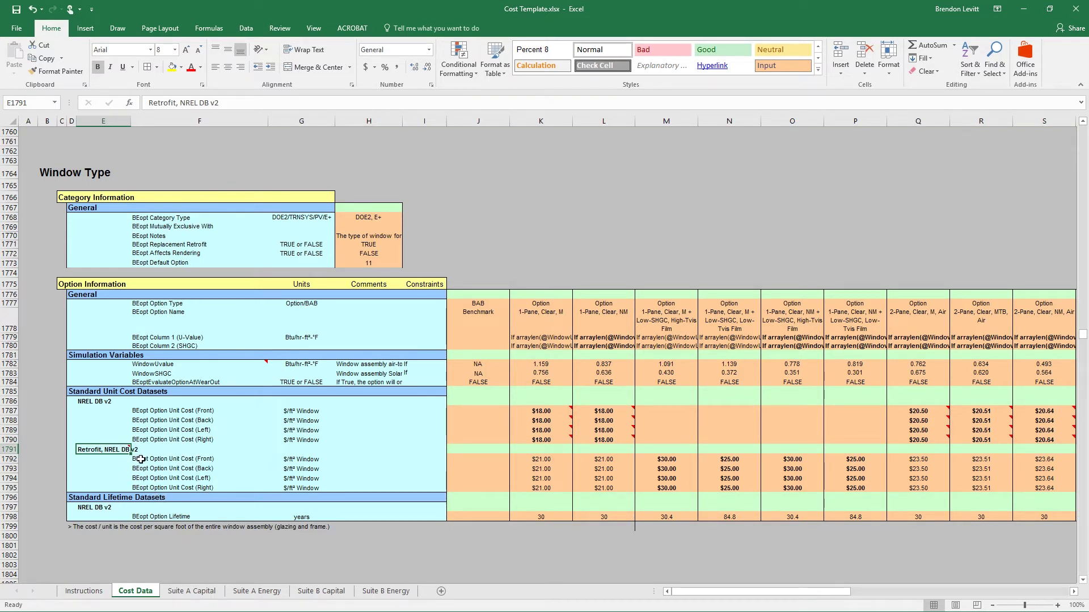
drag(141, 459, 195, 486)
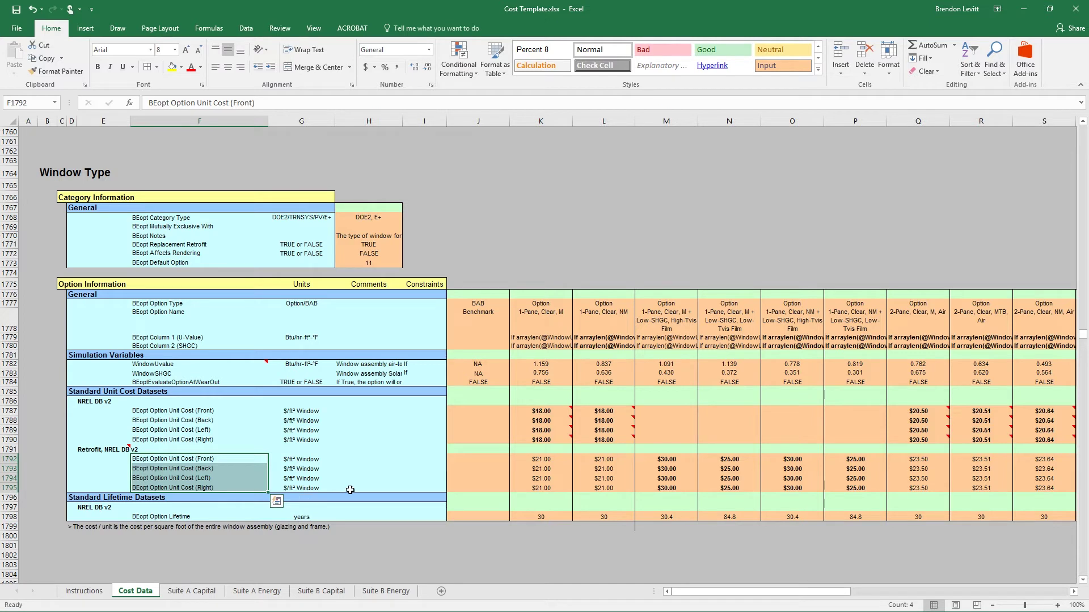
drag(676, 460, 673, 489)
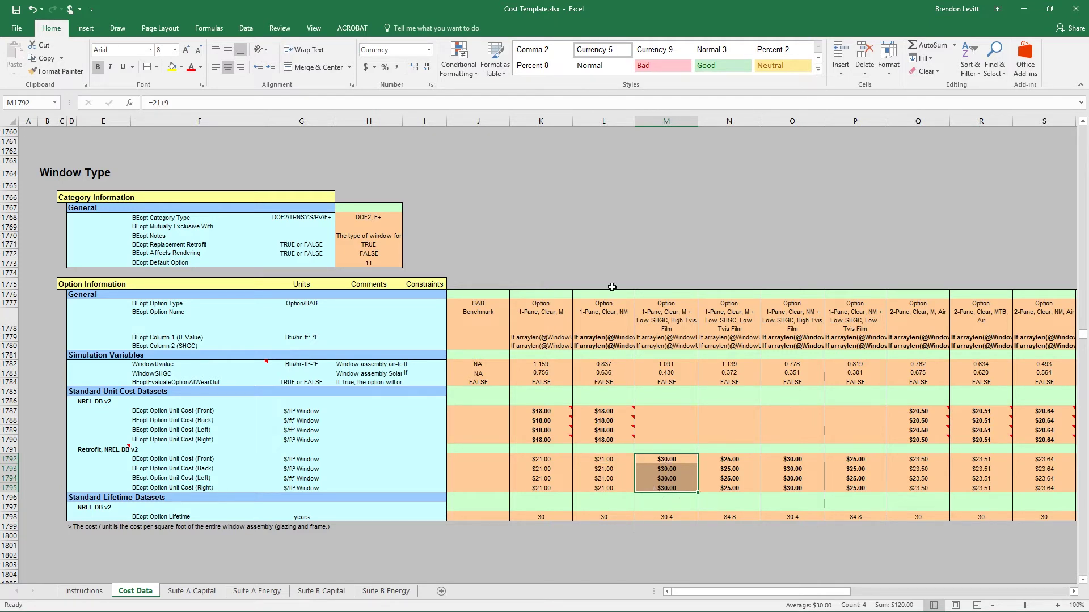
- Compare the window options' costs, reading the 2-Pane Low-e High-SHGC retrofit unit cost
click(541, 116)
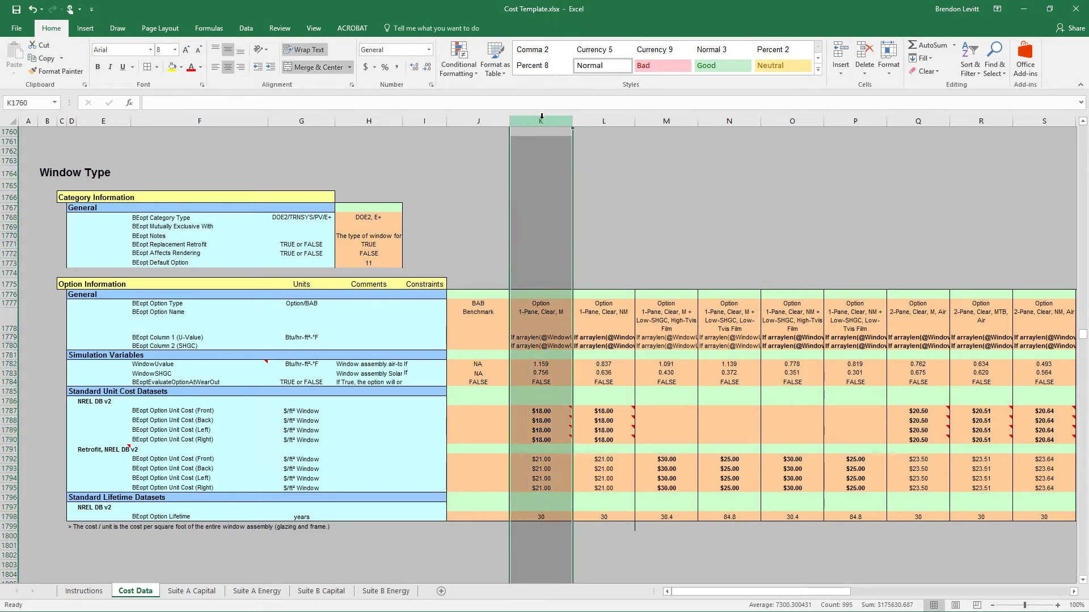
click(603, 117)
click(668, 118)
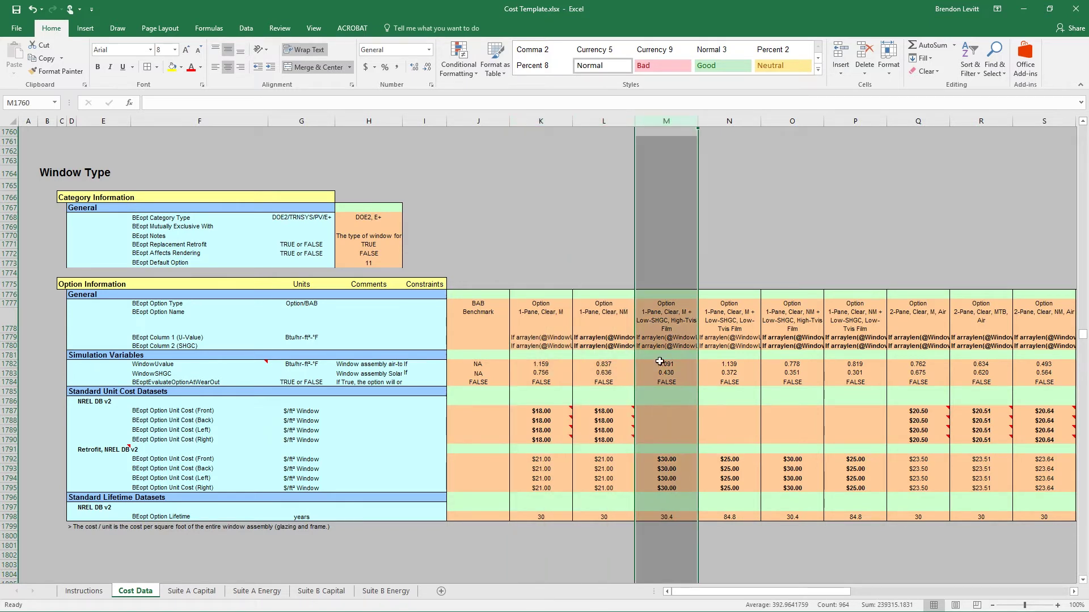
click(652, 411)
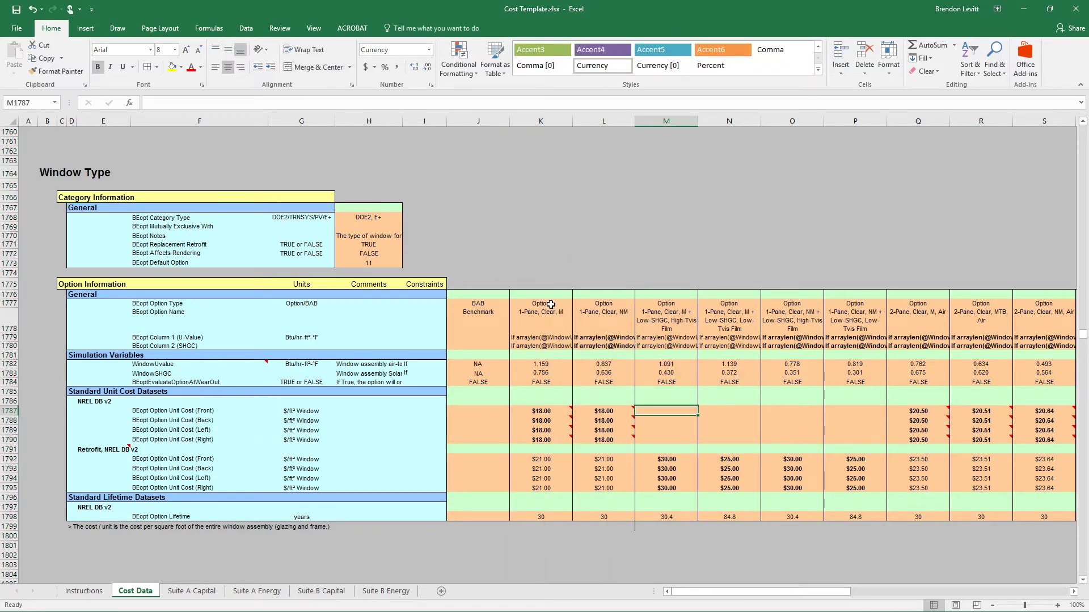
click(548, 459)
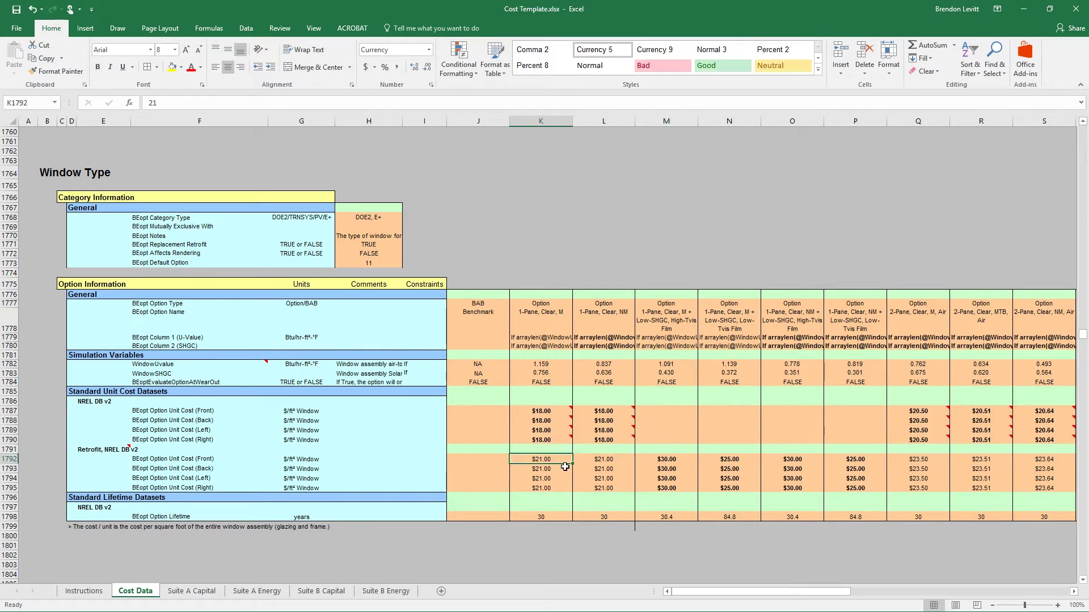
drag(818, 589, 899, 593)
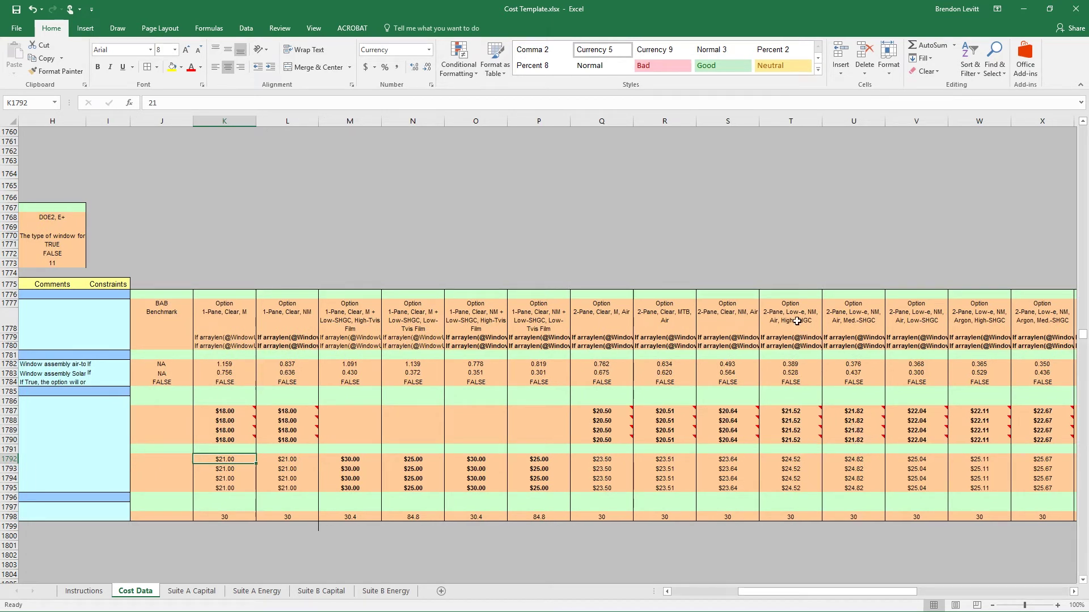
click(784, 122)
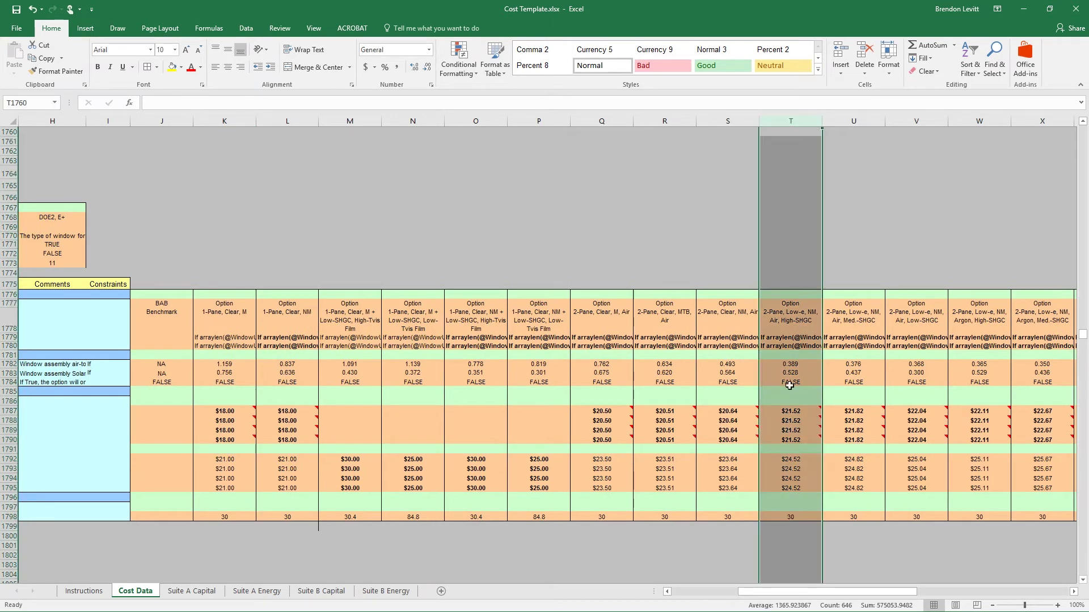
click(795, 457)
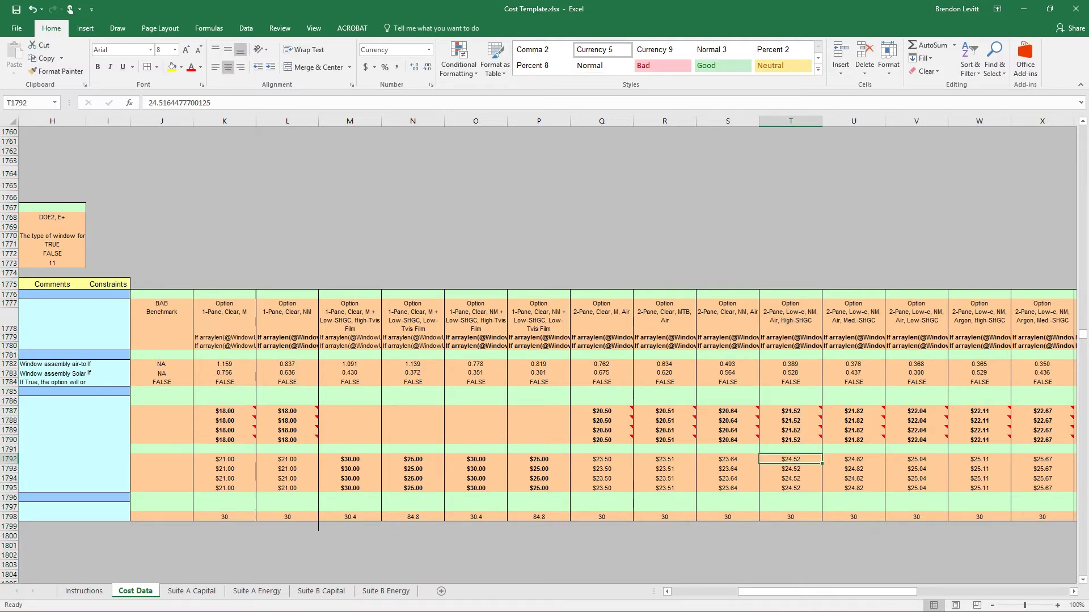
click(192, 591)
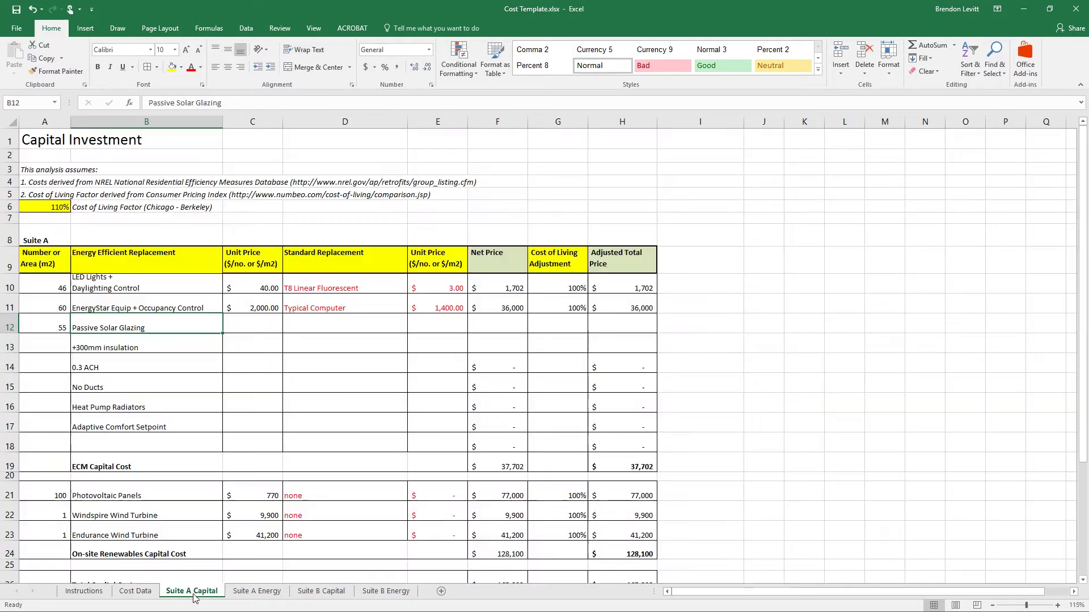
- Price Passive Solar Glazing at $24.52 with '-' as its standard replacement
click(271, 329)
text(24)
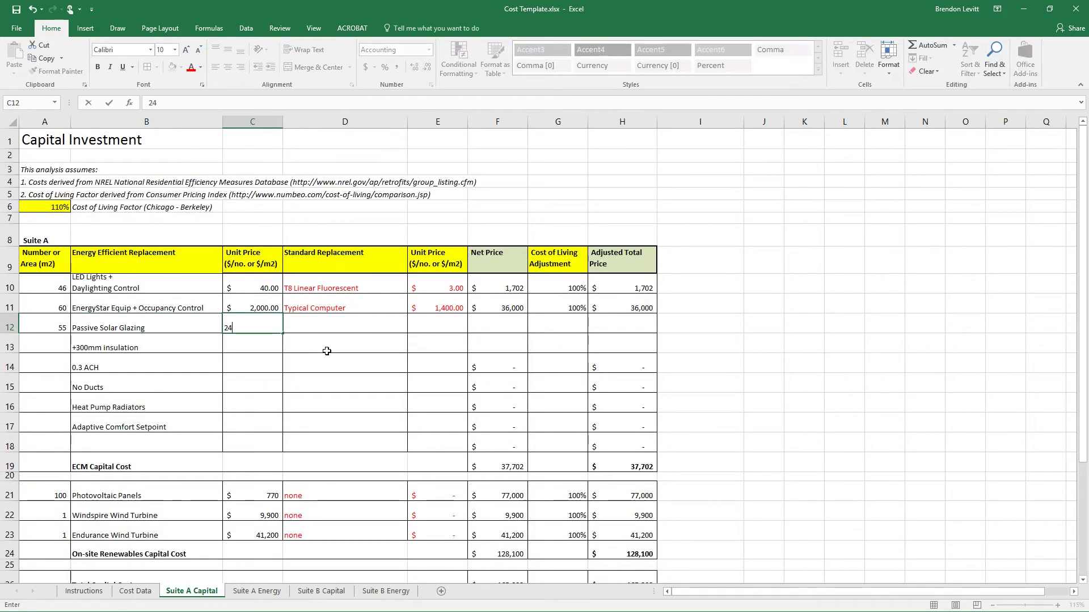
text(.52)
key(Return)
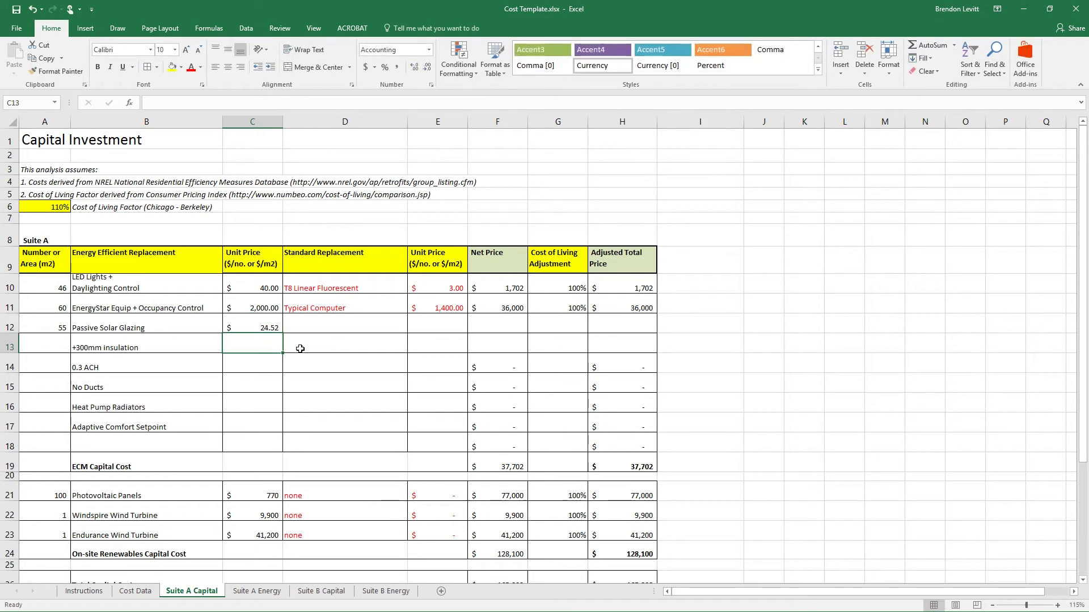
click(334, 332)
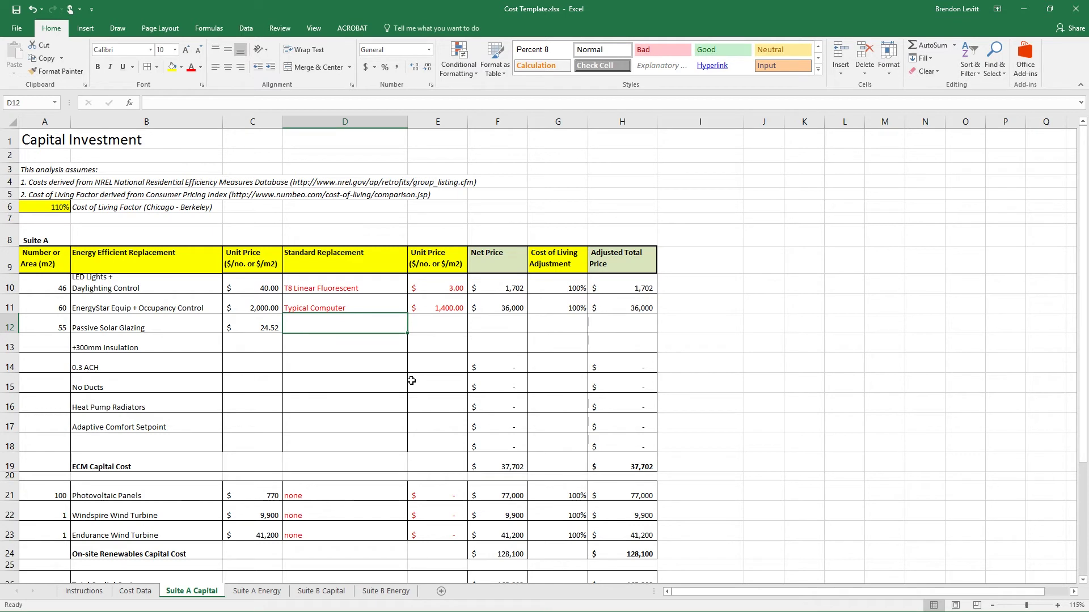
text(-)
key(Return)
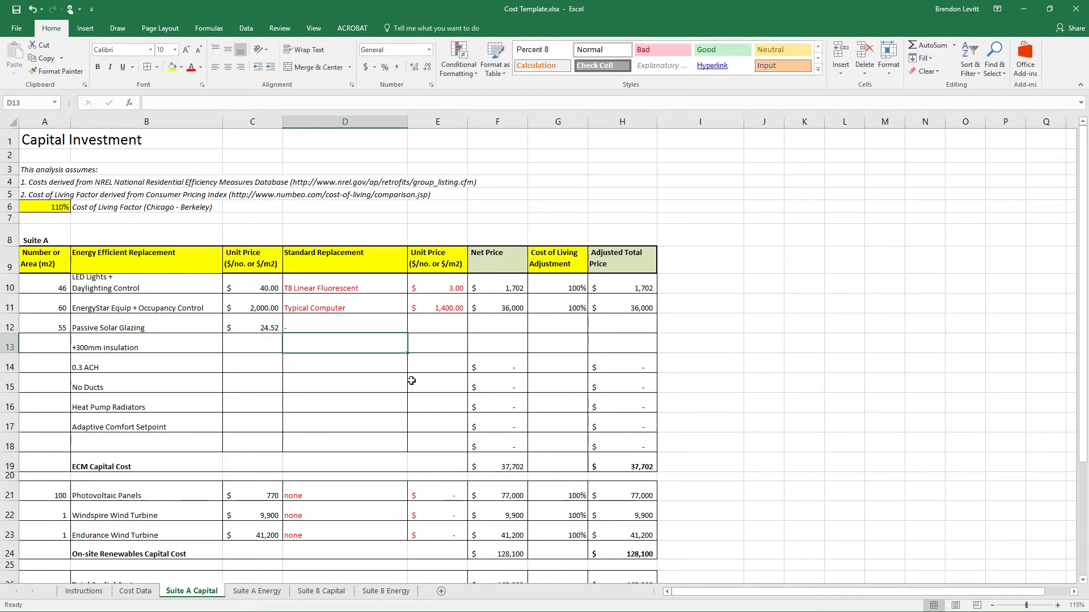
- Copy the F11 net price formula into F12, giving glazing a $1,349 net price
key(Up)
key(Right)
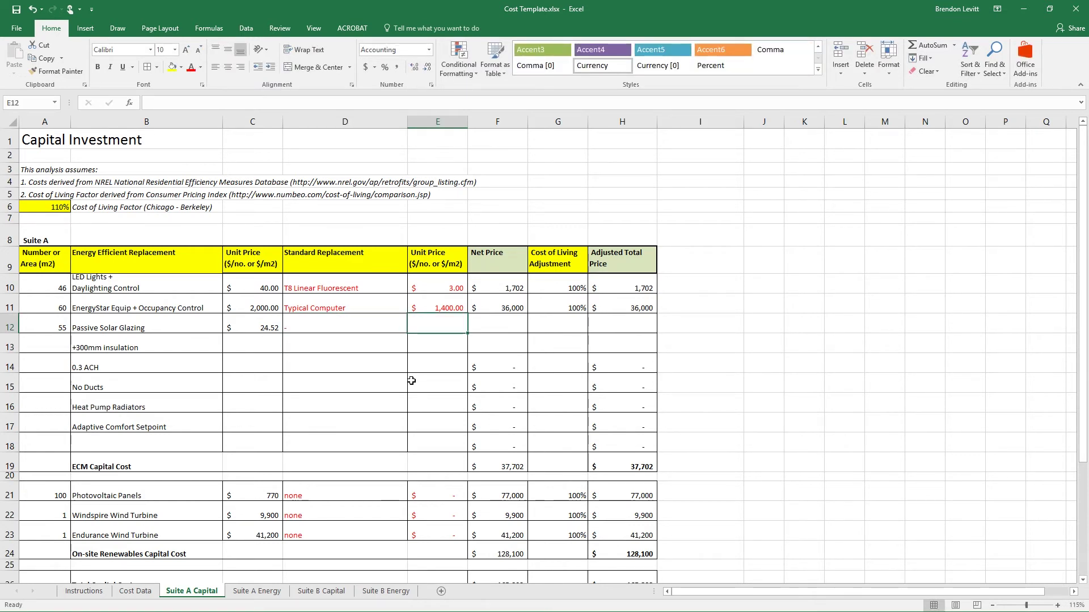
key(Right)
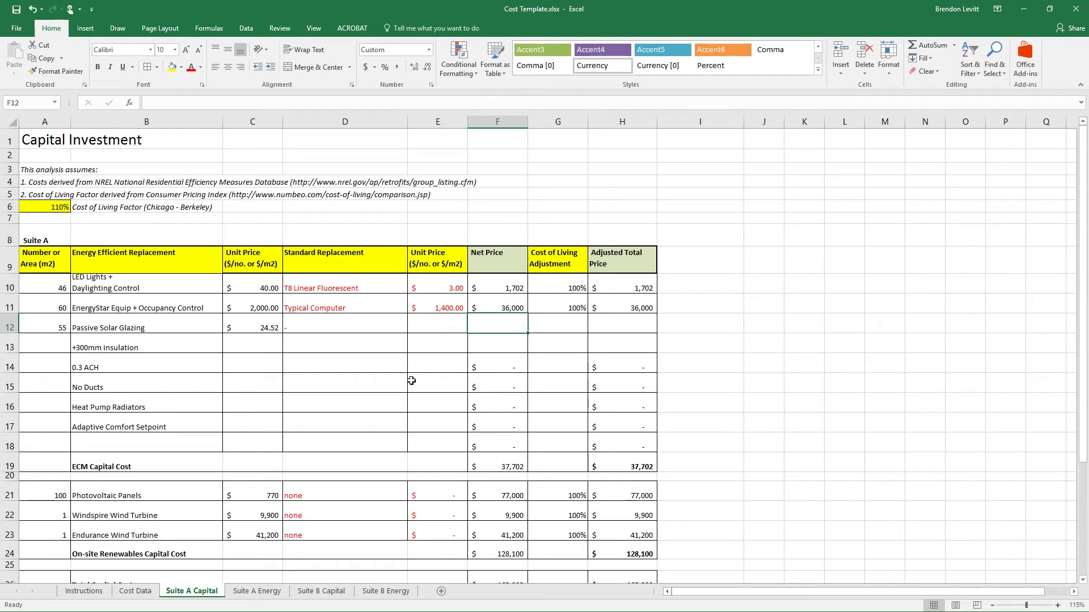
key(Up)
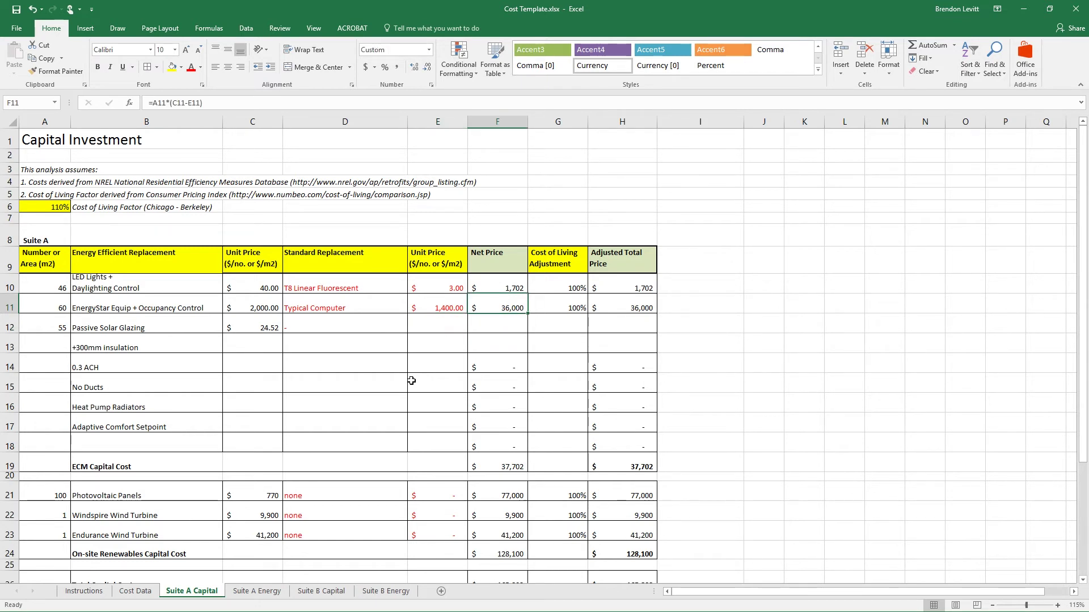
key(ctrl+c)
key(Down)
key(ctrl+v)
key(Left)
key(Left)
key(Left)
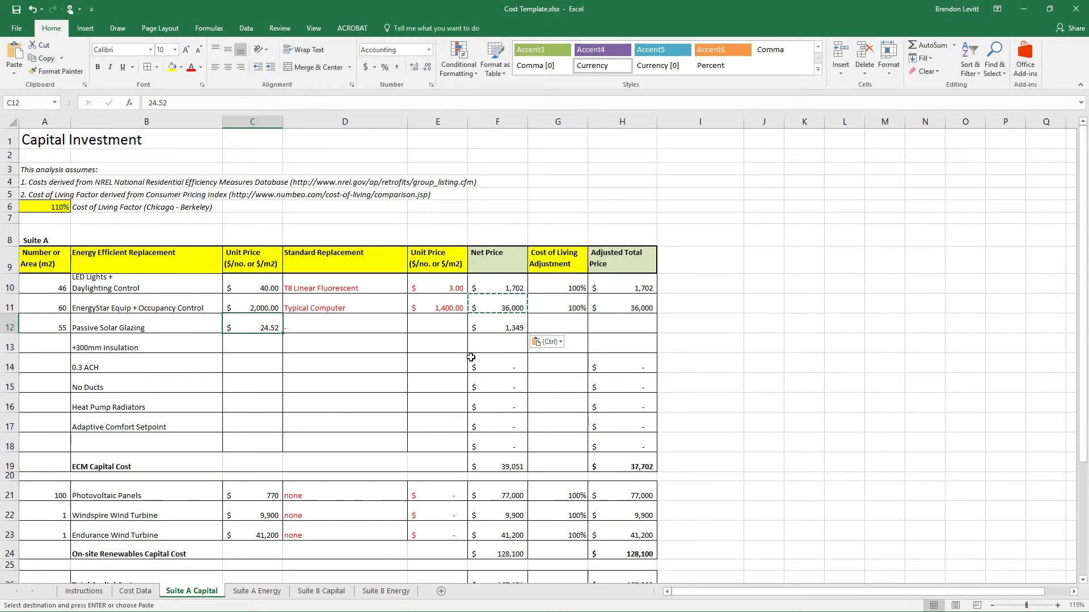
click(521, 325)
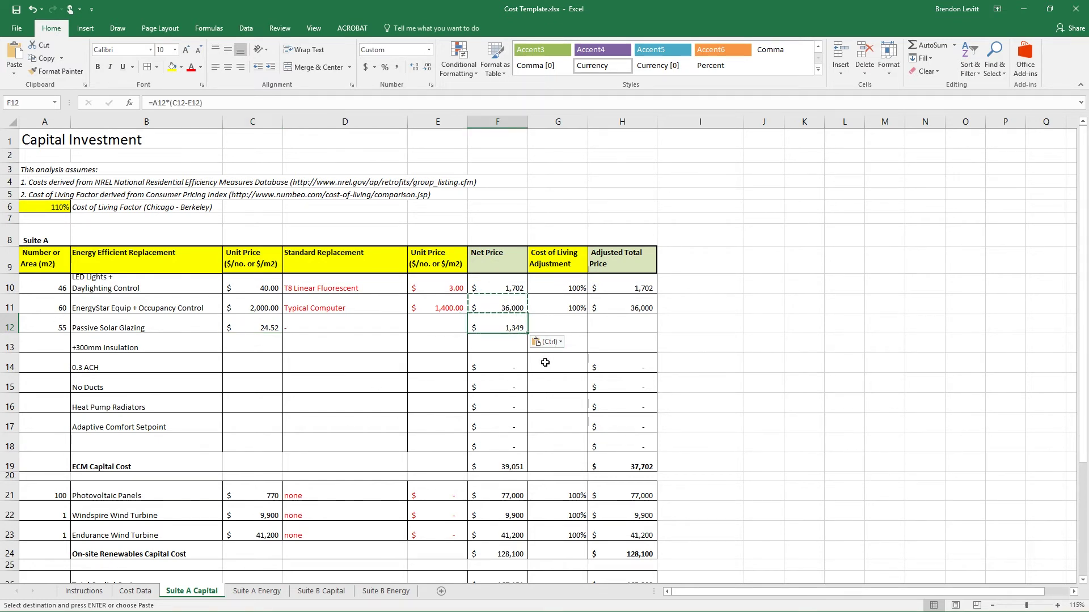
- Change the glazing unit price in C12 to =24.52*10.76, giving $263.84 per m²
click(269, 326)
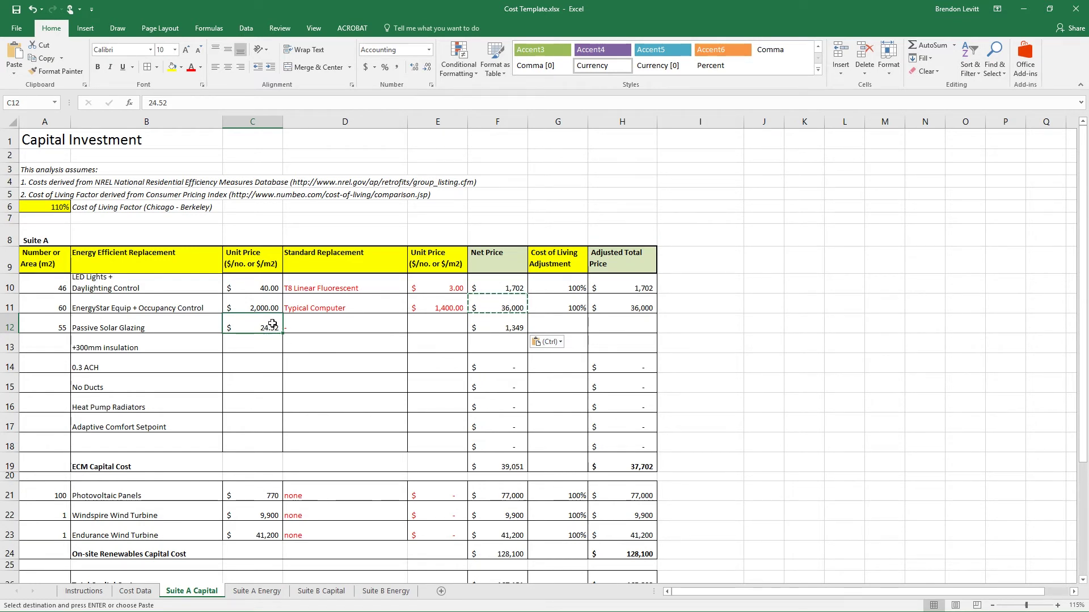
click(59, 330)
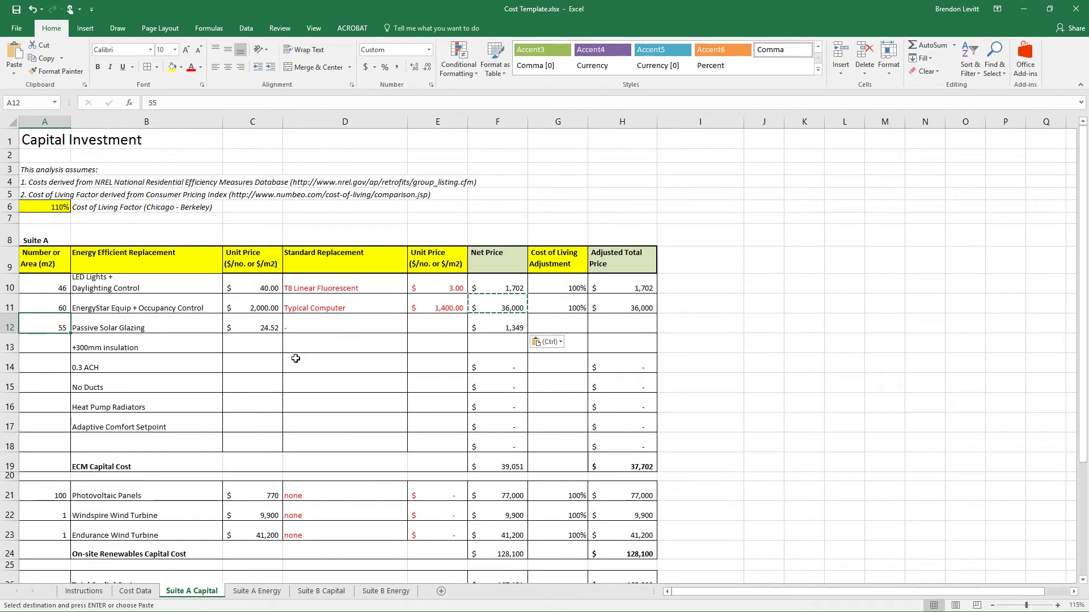
key(Right)
key(Right)
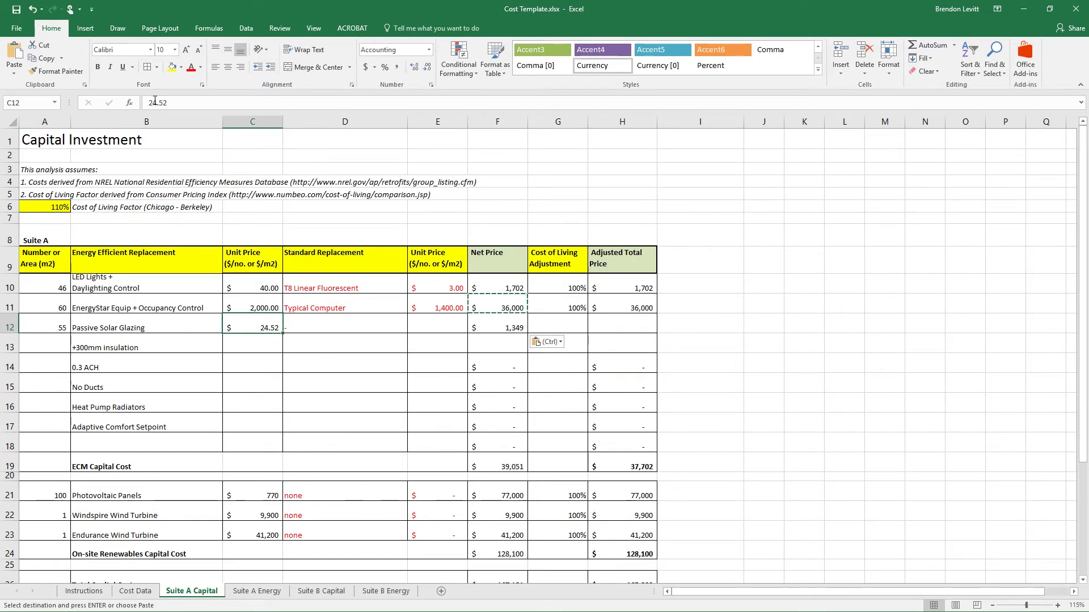
key(F2)
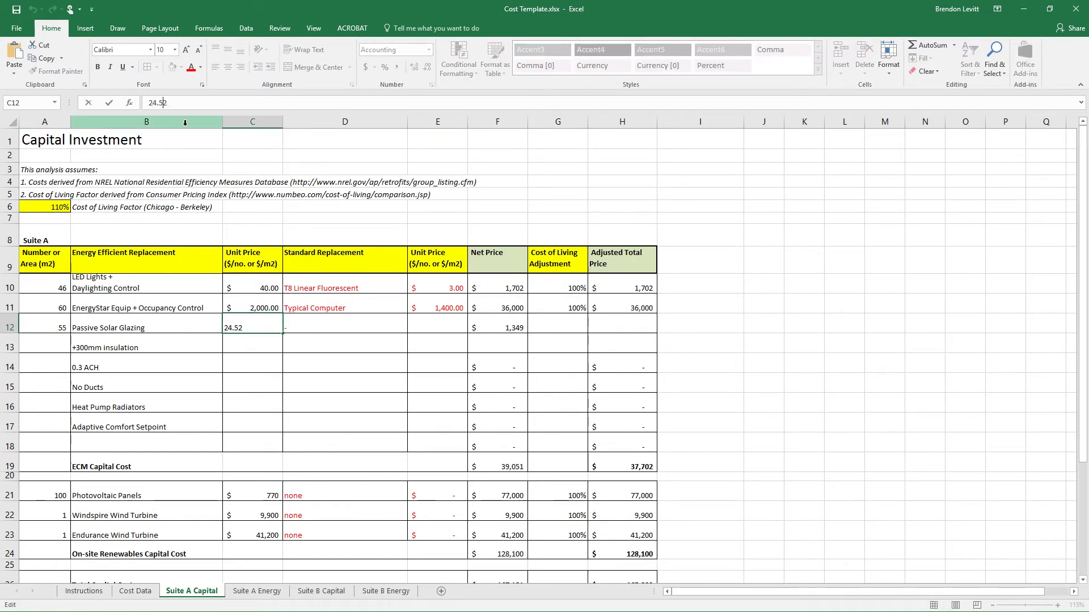
key(Right)
key(Delete)
key(Right)
text(.)
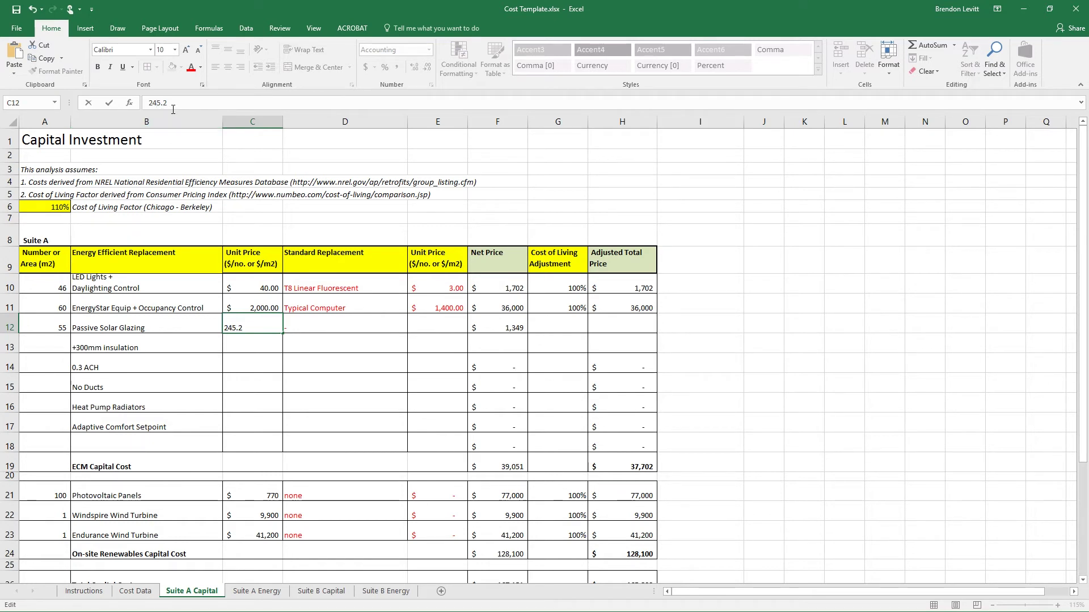
text(.)
key(Right)
key(Delete)
key(Right)
text(*)
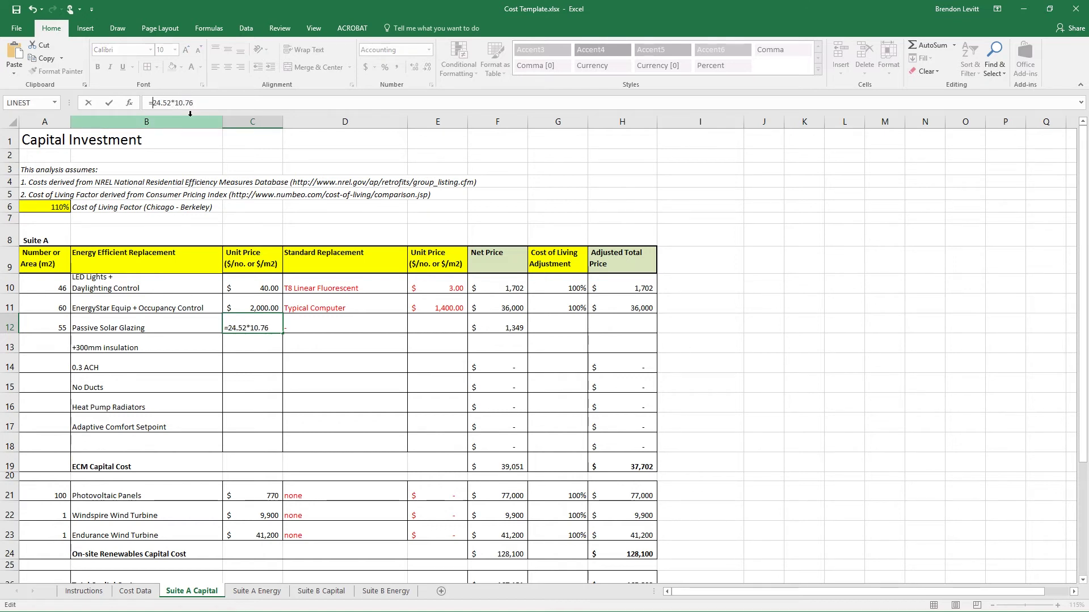
key(Return)
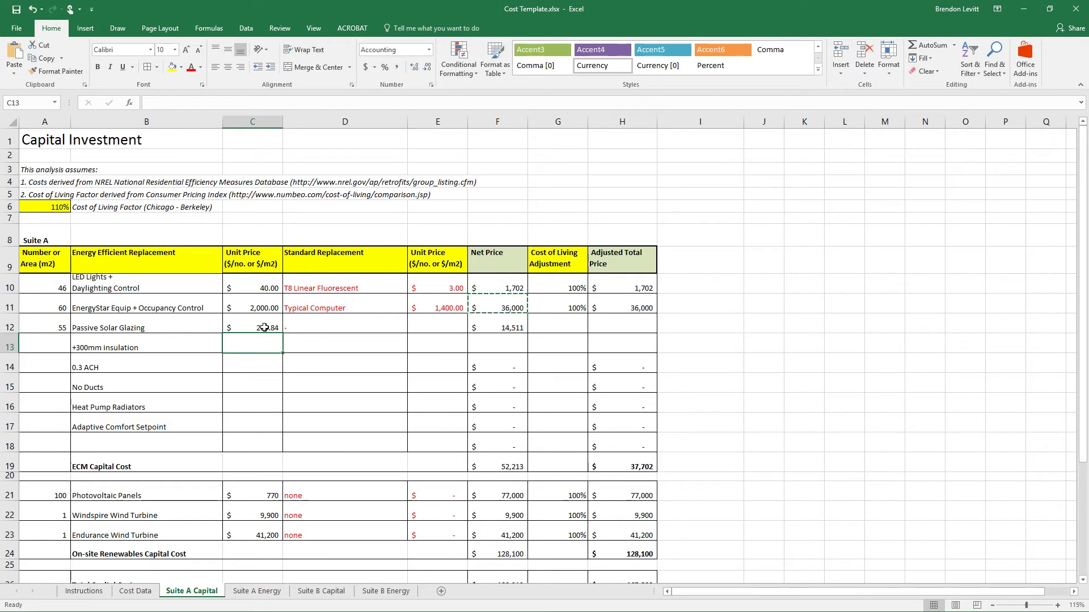
- Set G12 to =A6 (110%) and copy H11's adjusted total formula into H12, giving 15,936
click(497, 326)
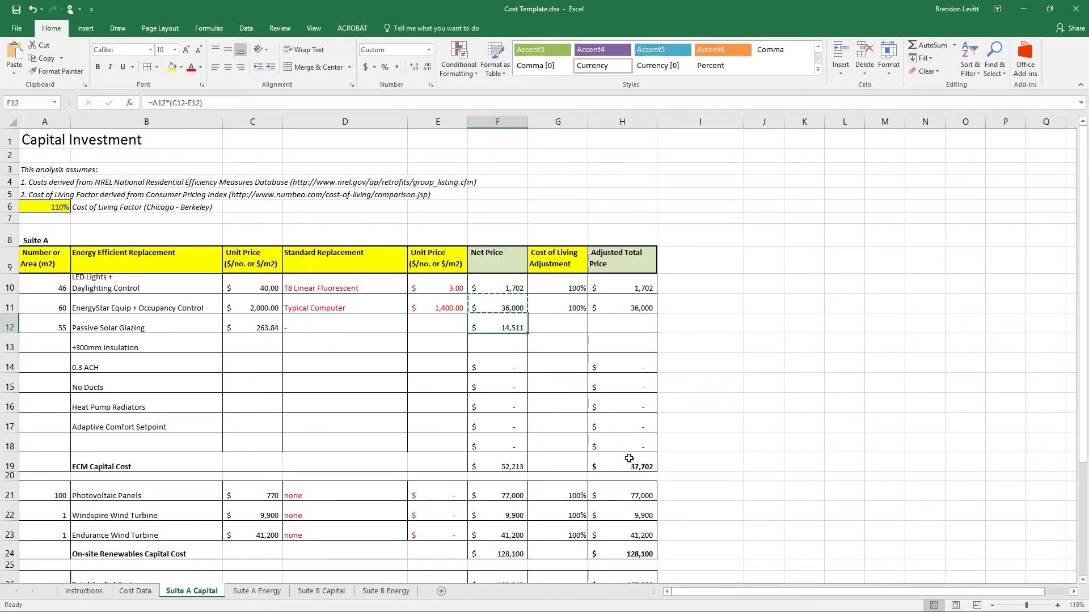
click(579, 333)
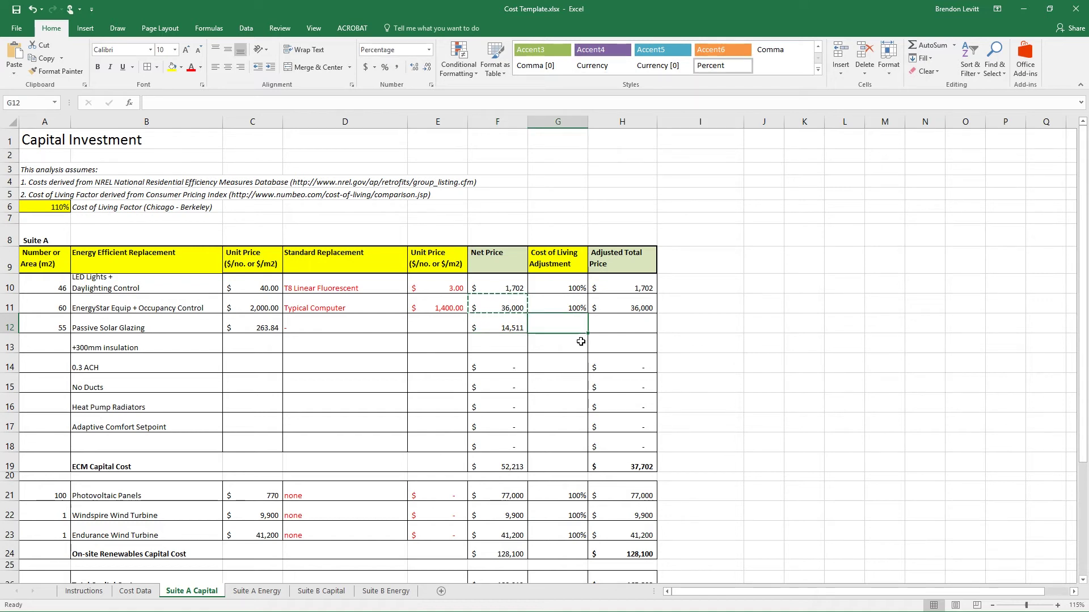
text(=)
click(36, 209)
key(Tab)
key(Up)
key(ctrl+c)
key(Down)
key(ctrl+v)
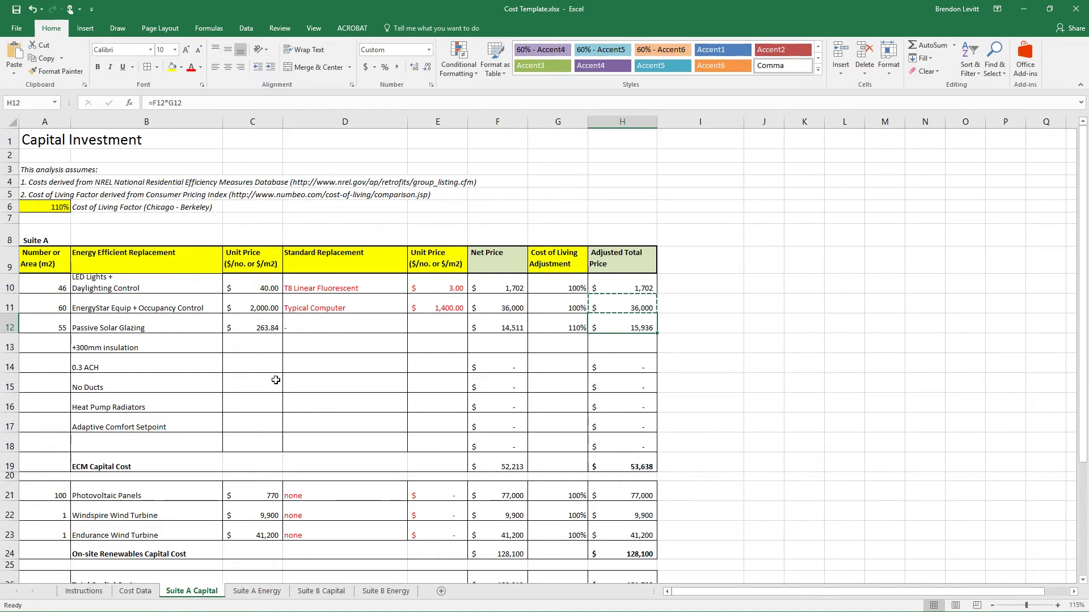
- Select the +300mm insulation item and search the Cost Data sheet for 'insulation'
click(102, 347)
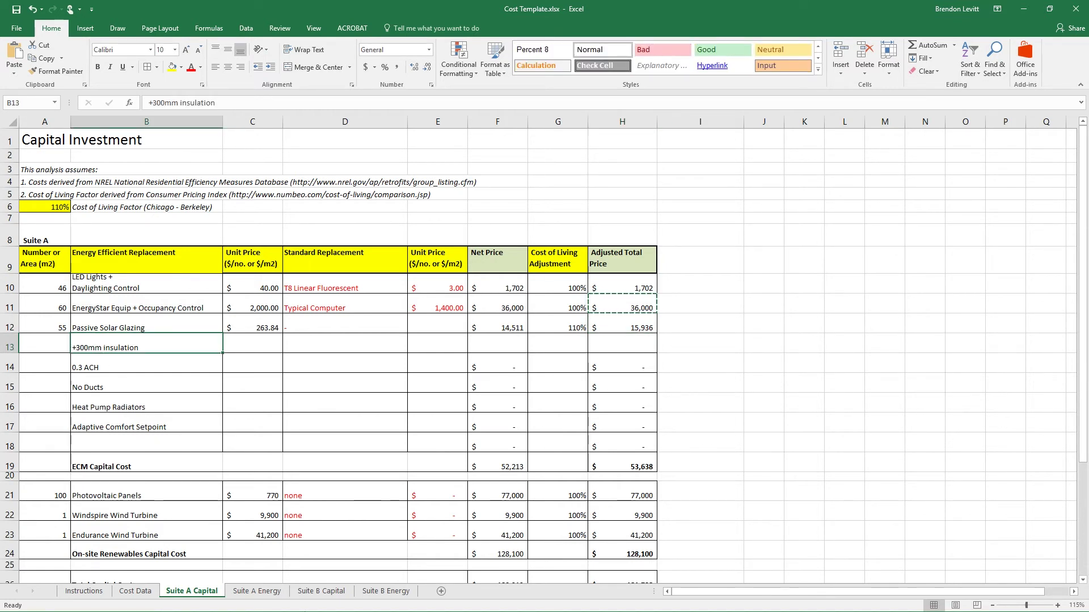
click(137, 593)
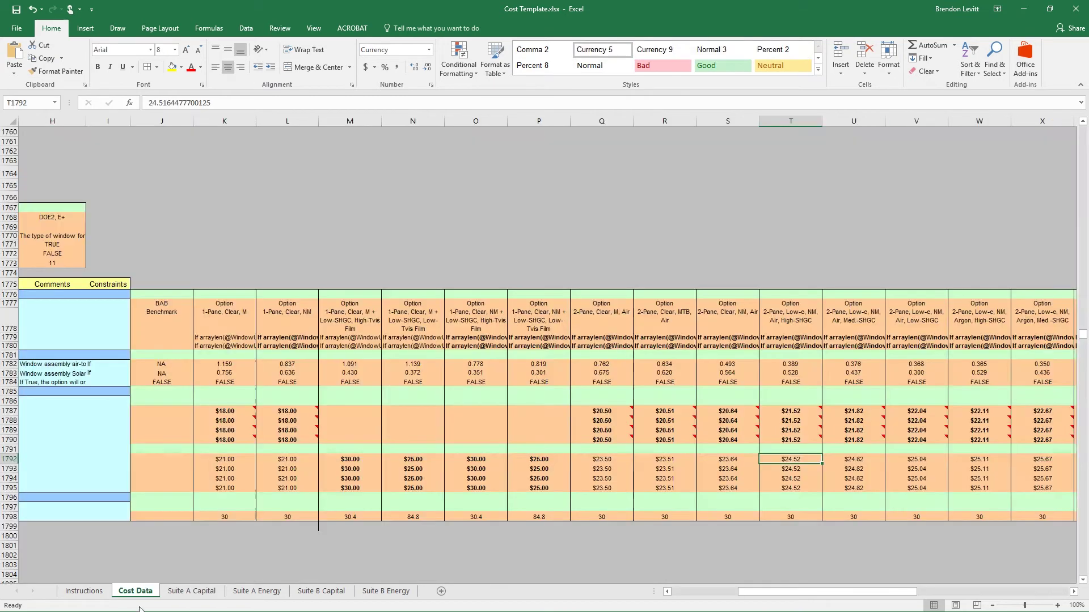
click(44, 175)
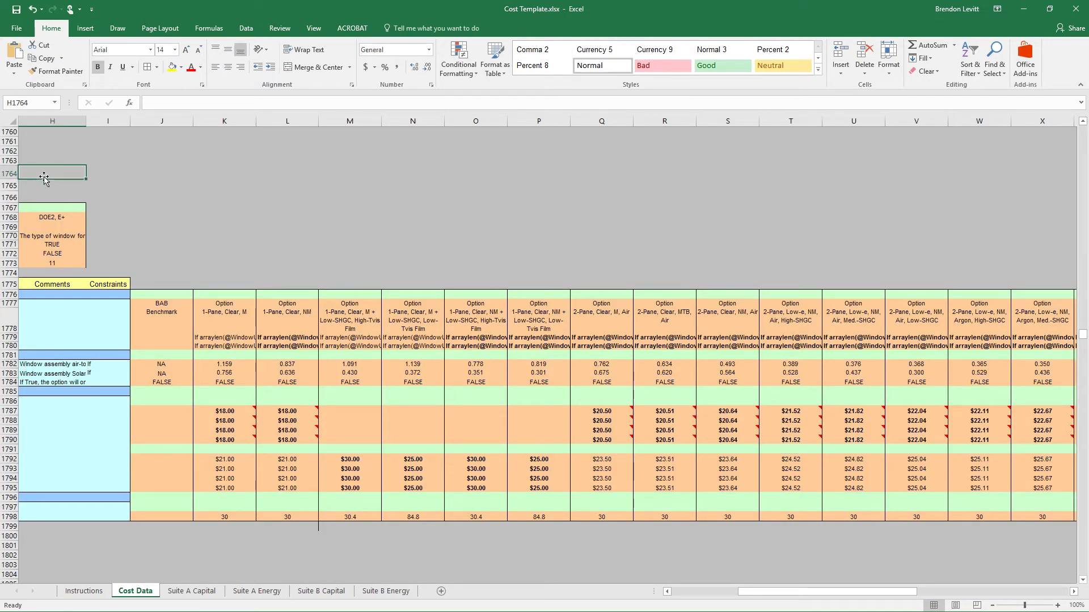
key(ctrl+f)
text(in)
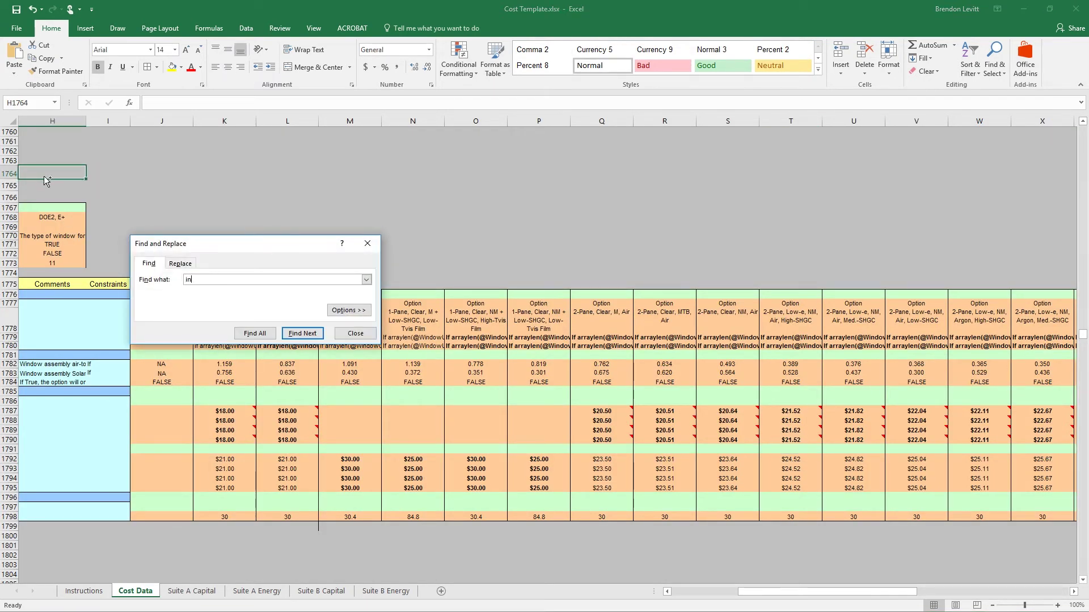
text(sul)
text(ation)
key(Return)
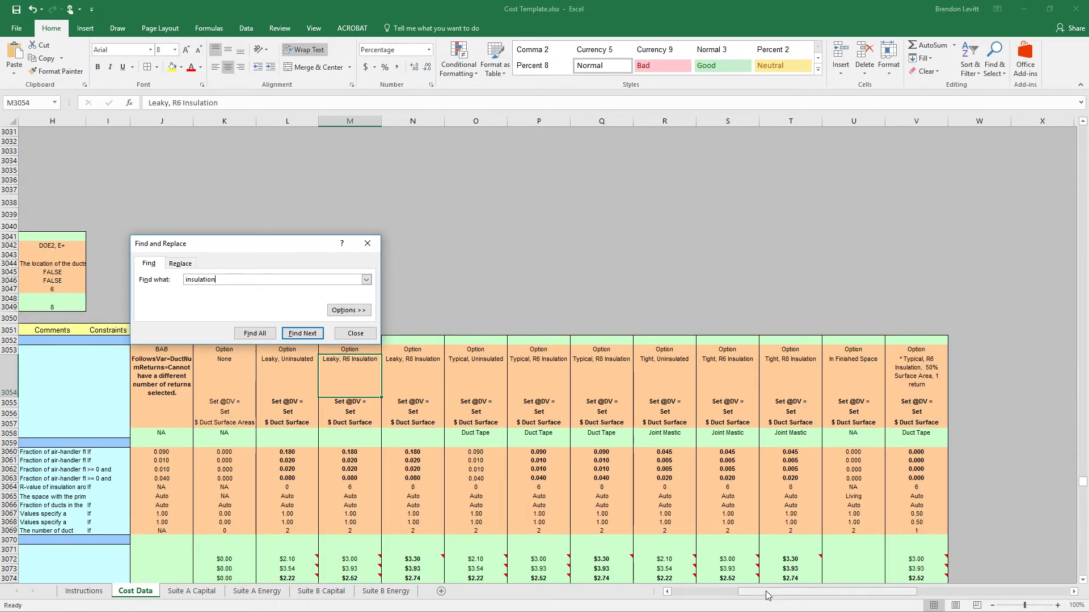
- Step through the insulation matches until the Walls – Wood Stud table is visible
drag(764, 592, 697, 593)
drag(242, 244, 397, 202)
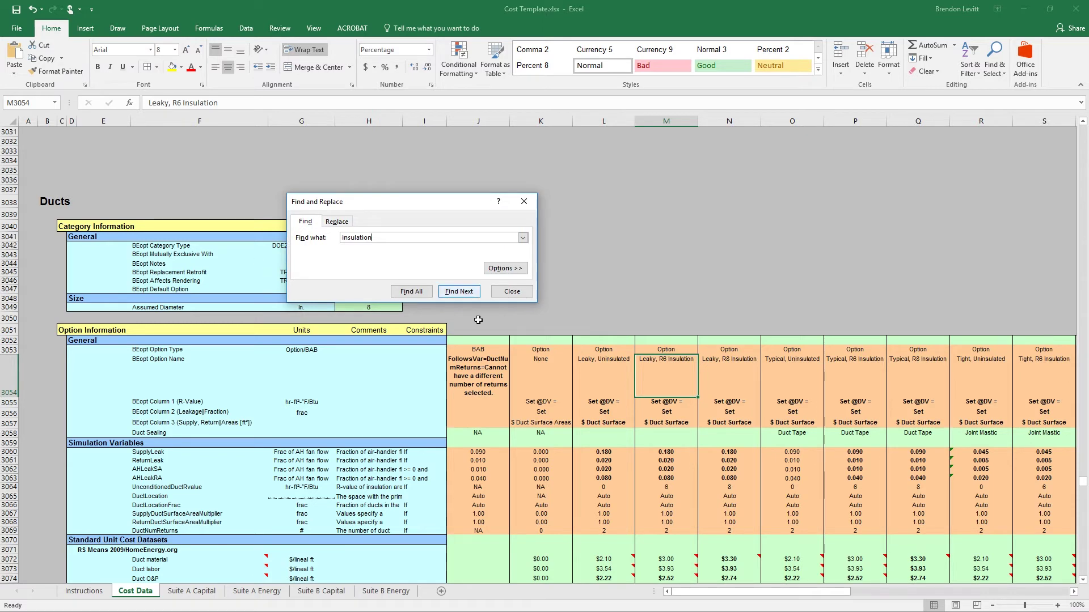
click(465, 292)
click(465, 291)
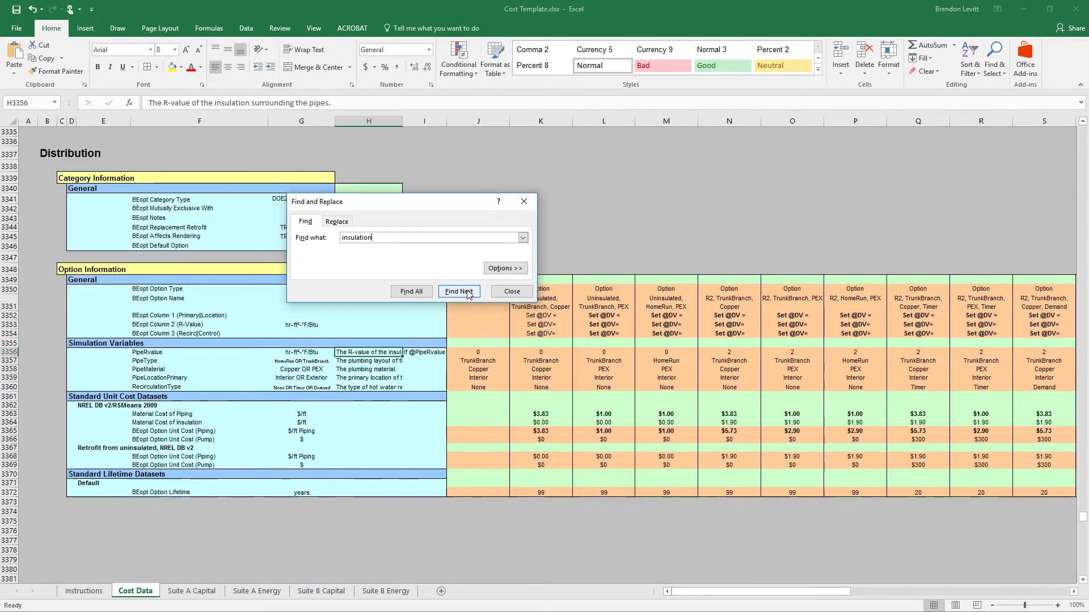
click(466, 292)
click(467, 292)
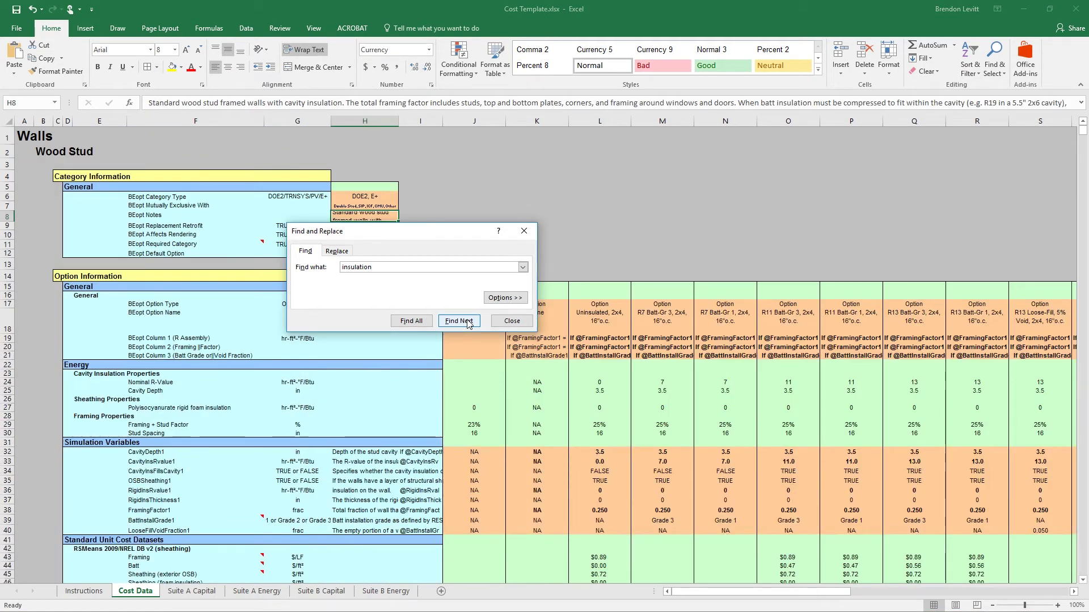
drag(404, 237, 553, 178)
- Review the wall cost rows: Framing, Batt, OSB and foam sheathing, Grade 1 installation, BEopt unit cost
key(Escape)
scroll(219, 350, down, 4)
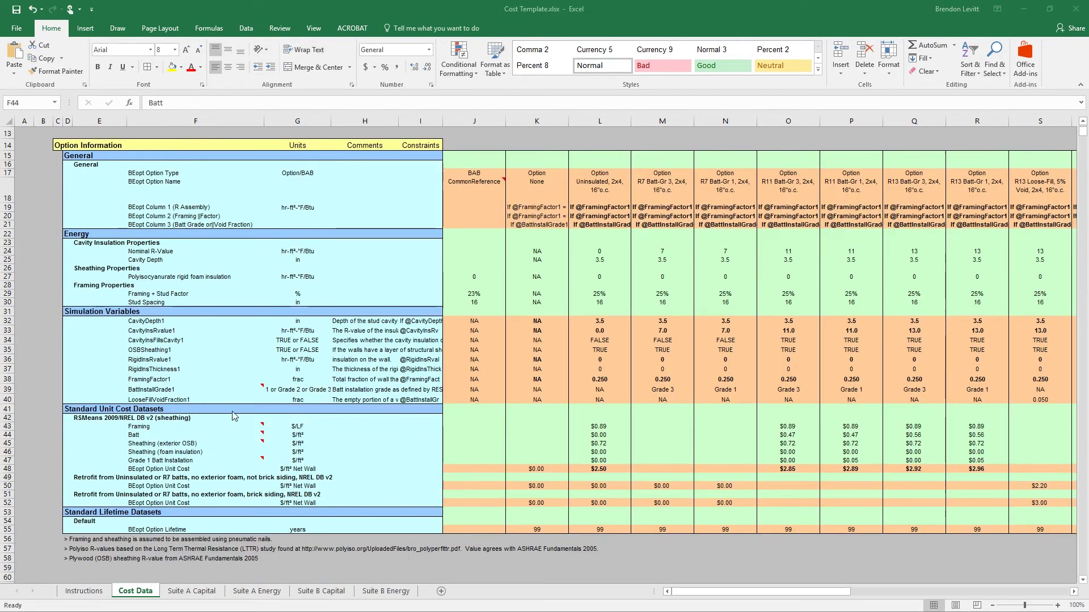
click(164, 436)
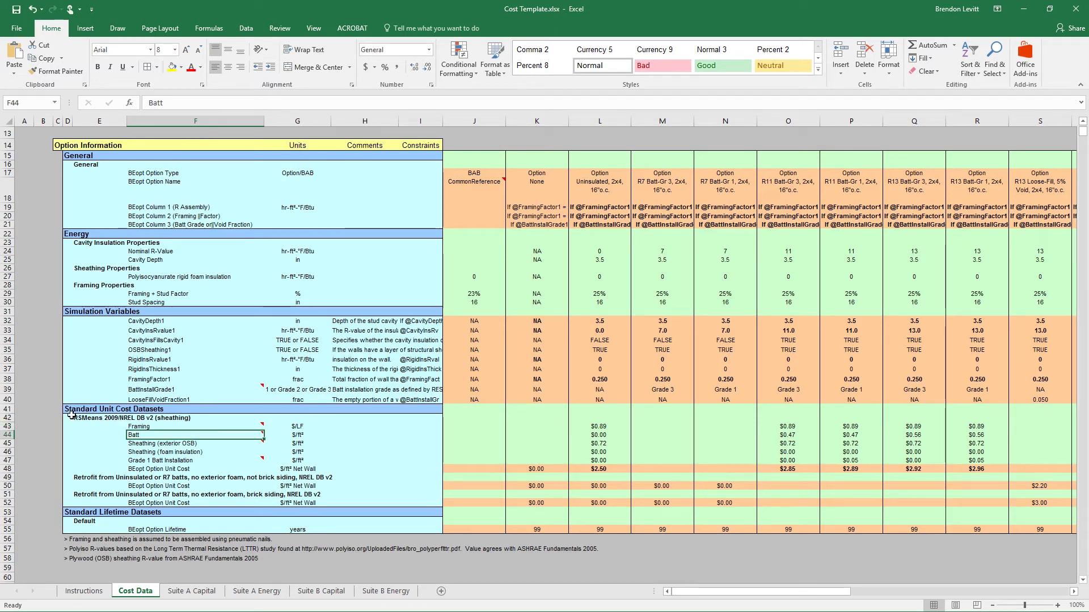
drag(67, 418, 343, 493)
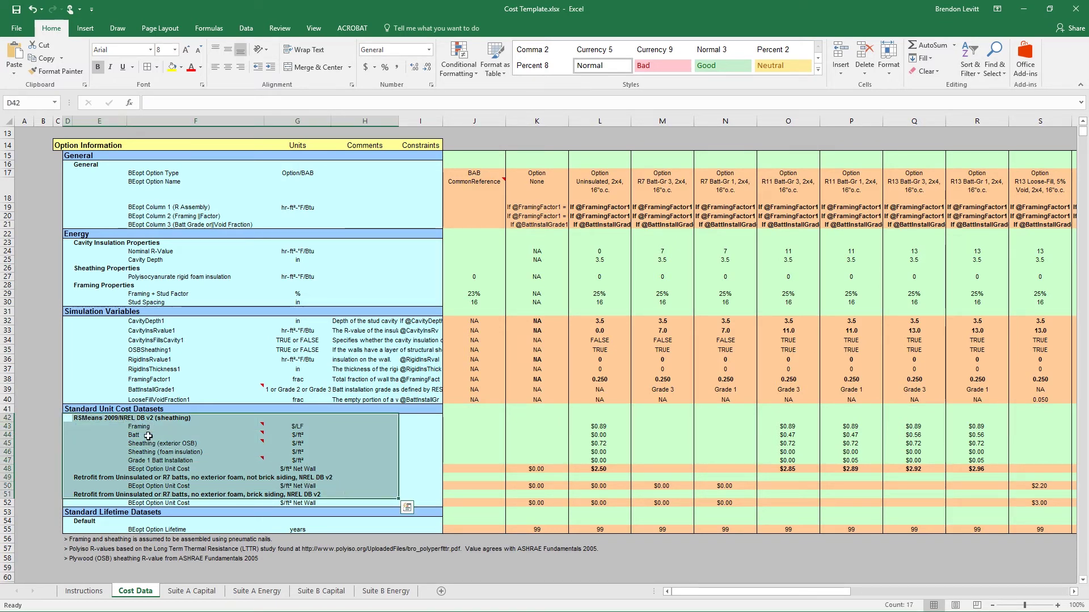
click(247, 427)
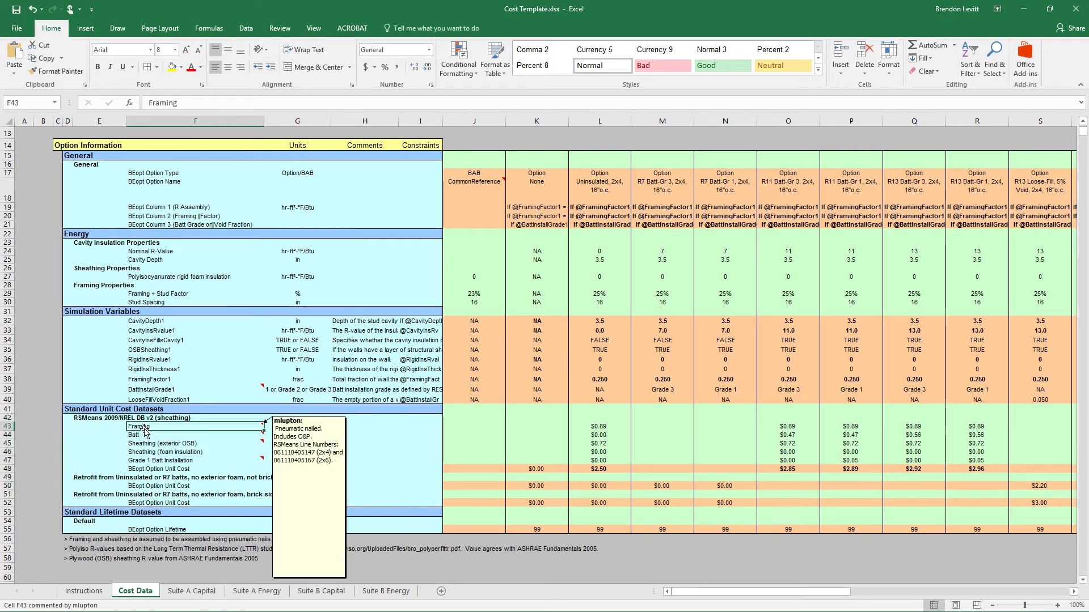
click(3, 426)
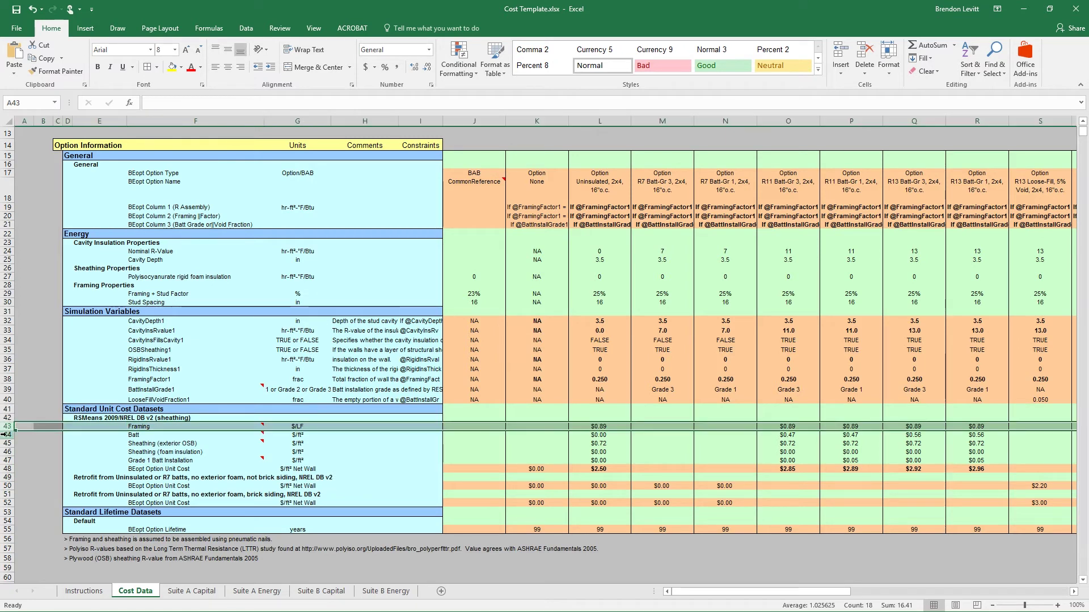
click(4, 434)
click(5, 443)
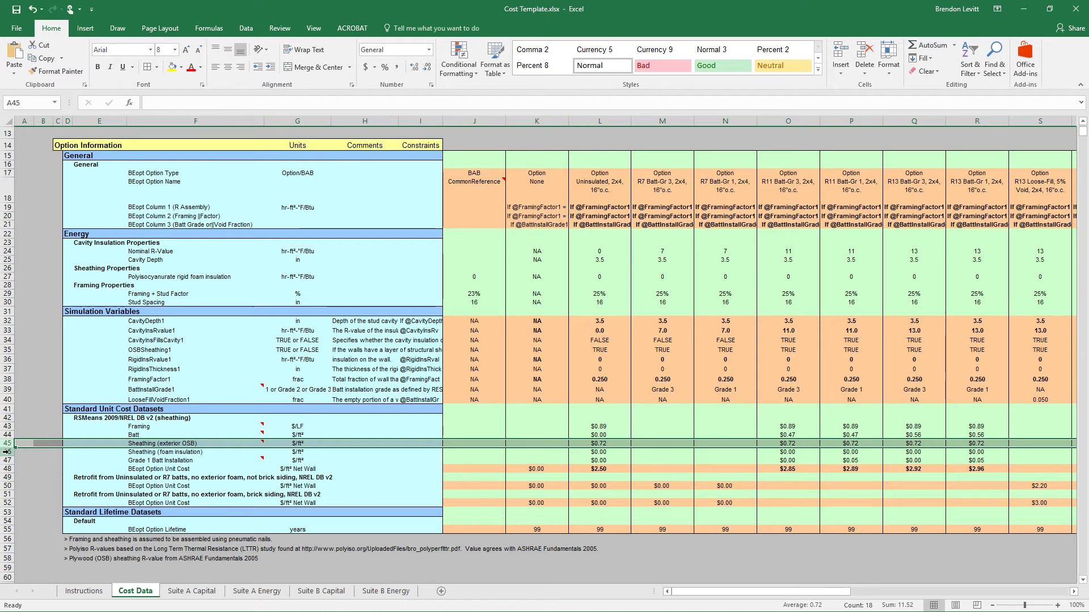
click(7, 451)
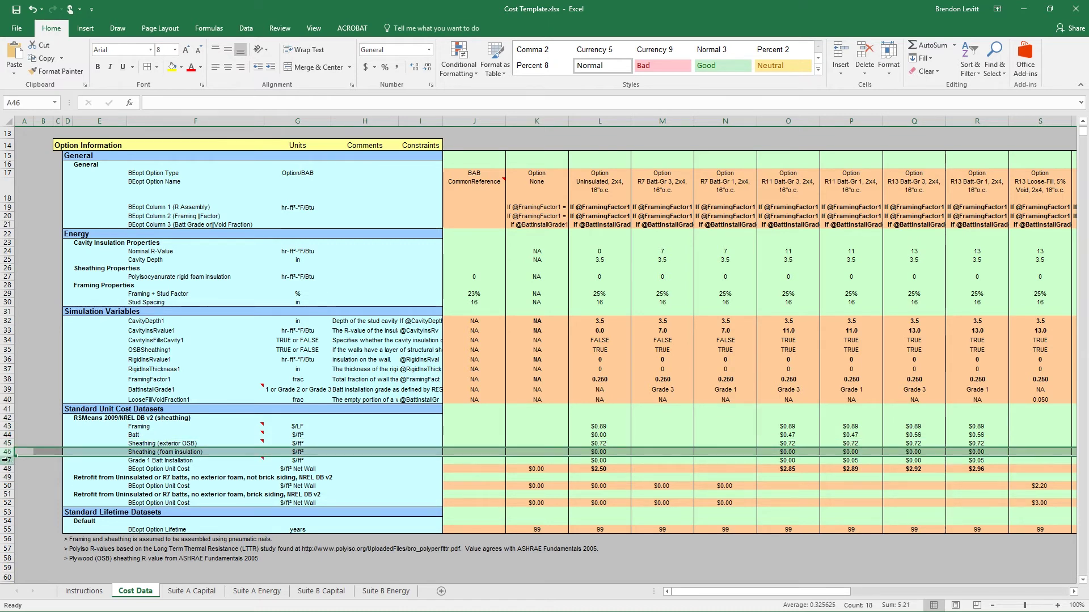
click(6, 461)
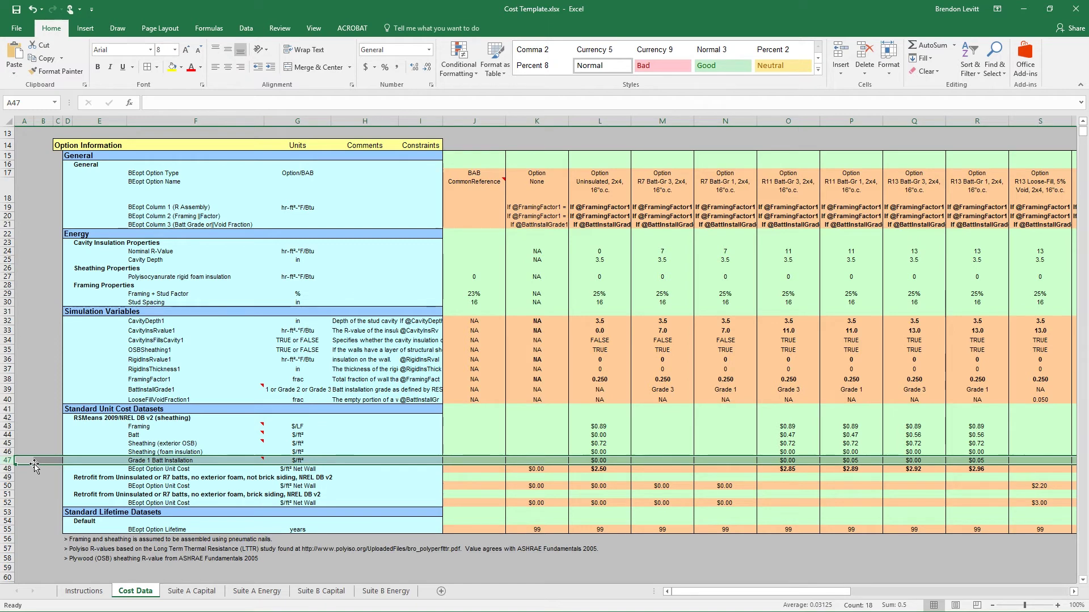
click(4, 469)
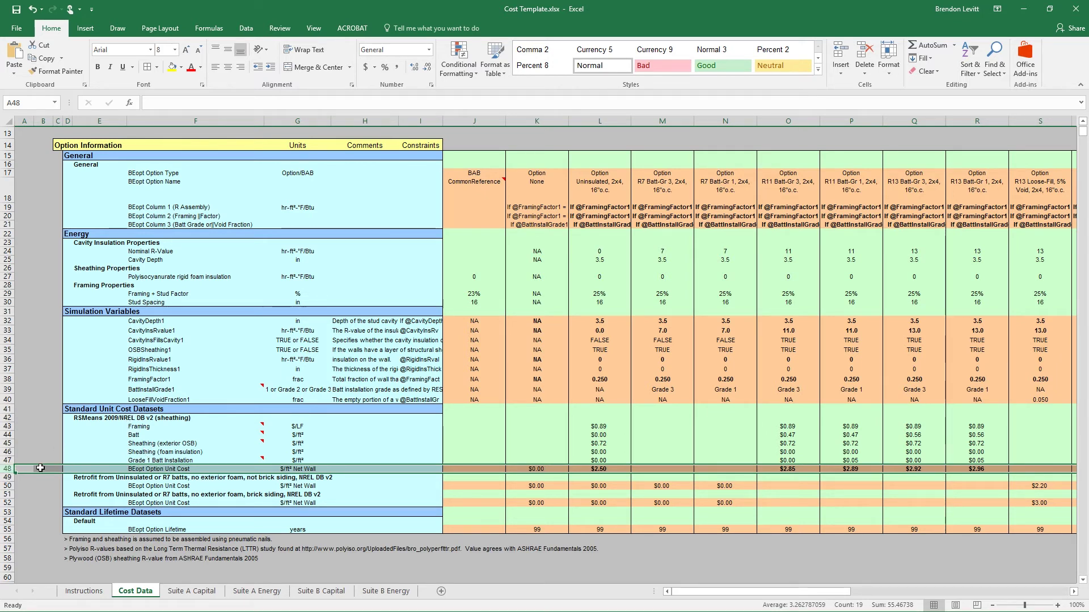
- Scroll right to columns Q–AE and select the R21 with 1" foam option column
click(142, 452)
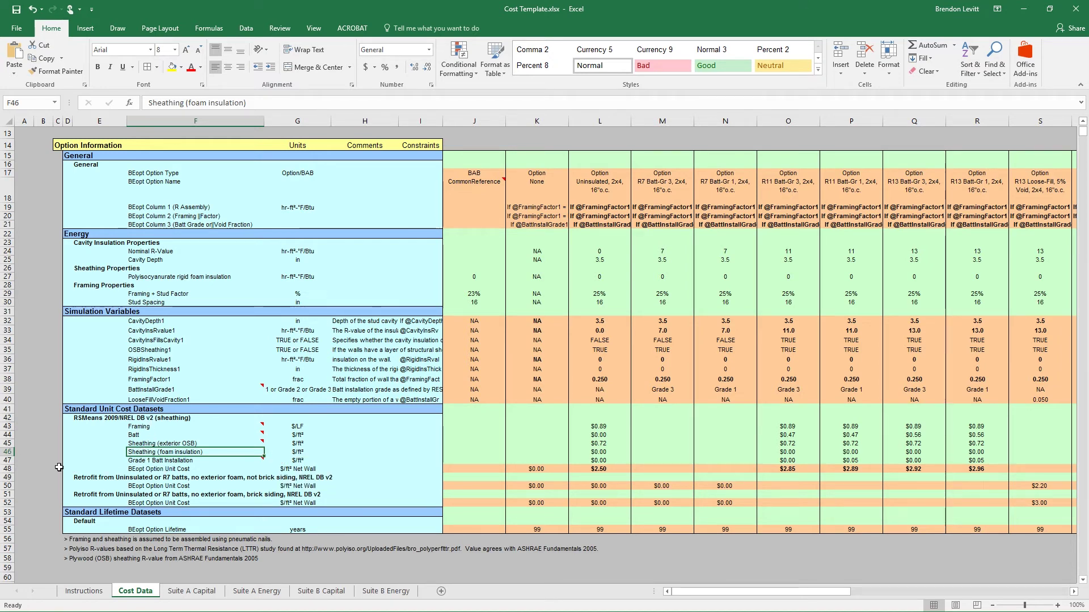
click(7, 469)
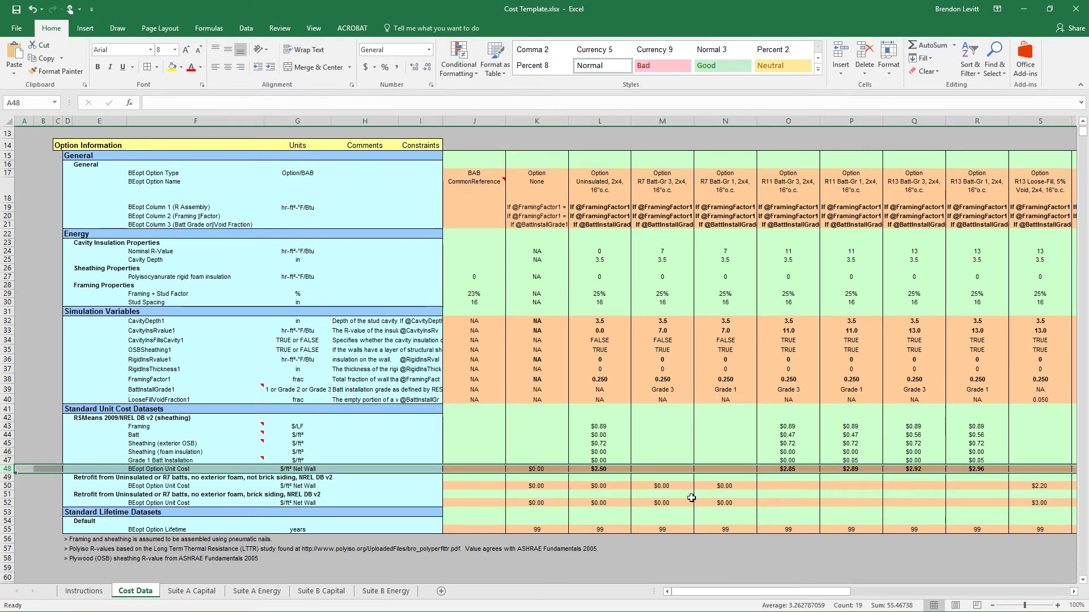
drag(820, 597, 973, 597)
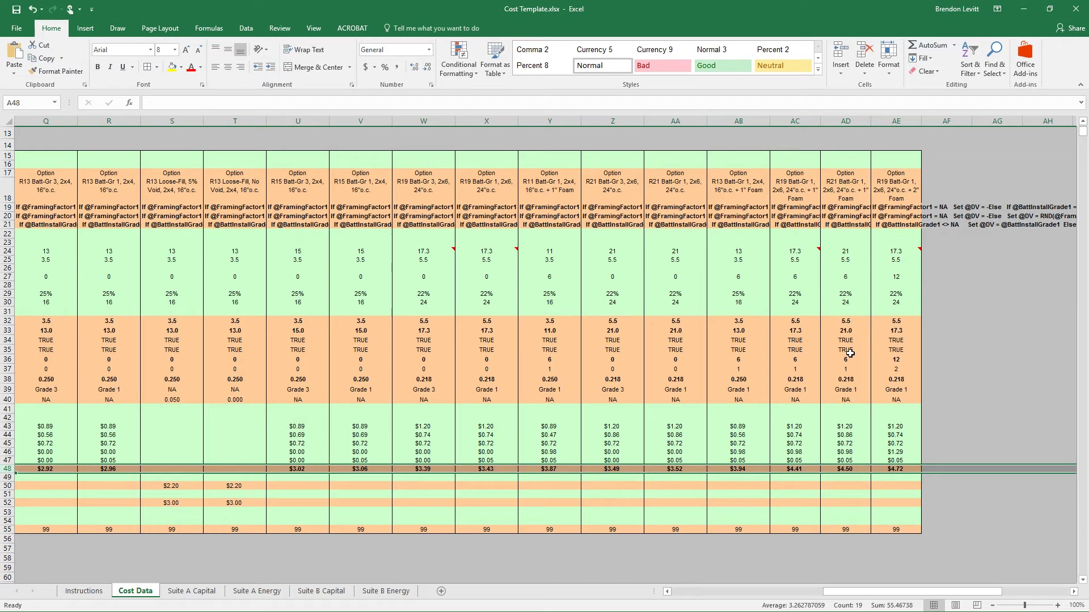
click(845, 121)
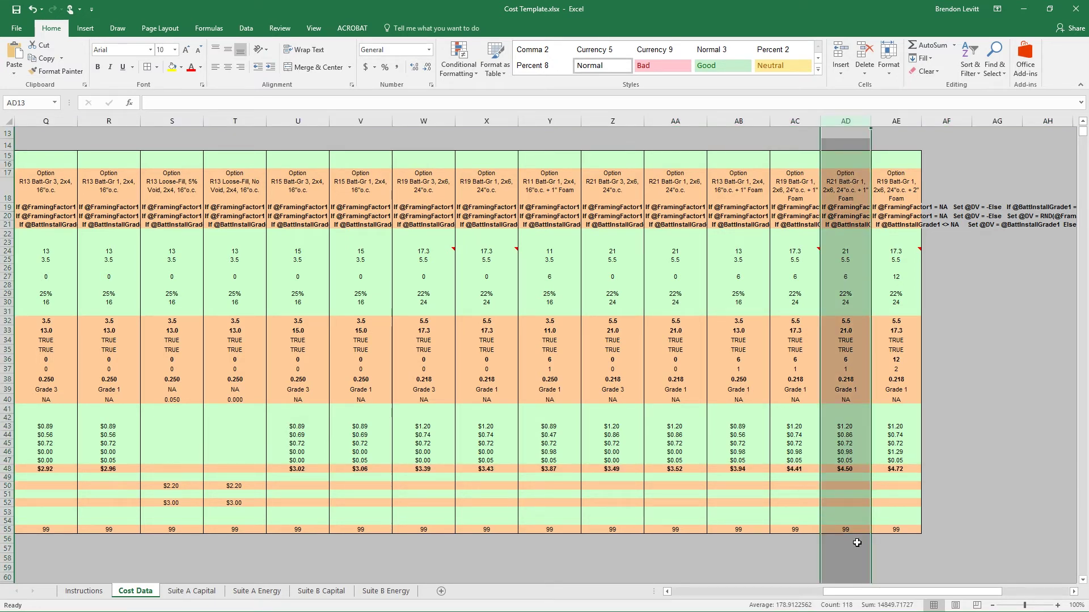
- Inspect AD48's $4.50 R21 foam unit cost and its units in G48, then go back to Suite A Capital
click(853, 469)
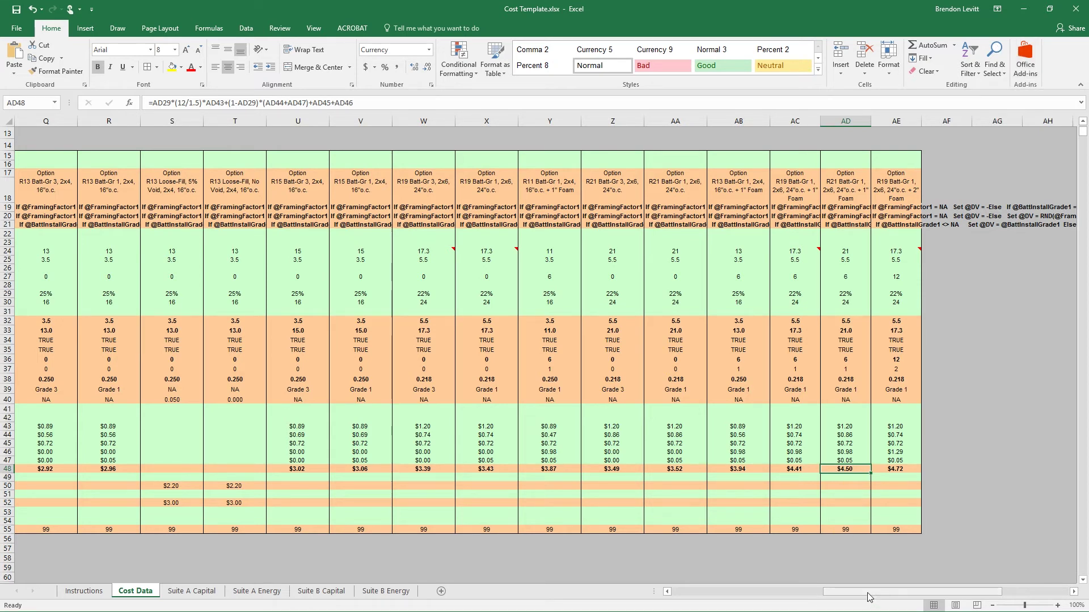
drag(871, 597, 689, 602)
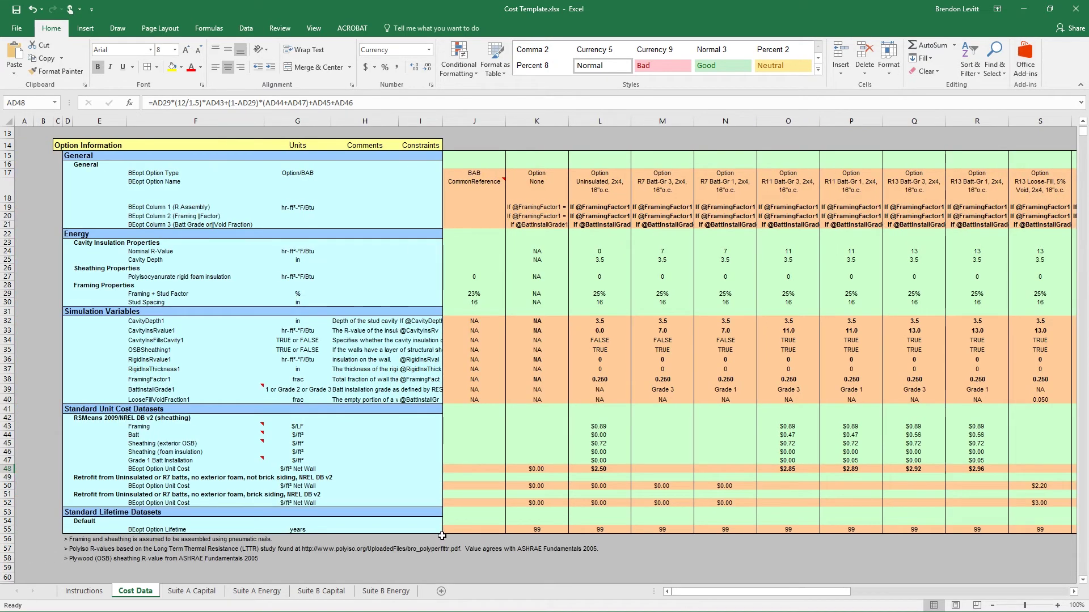
click(296, 469)
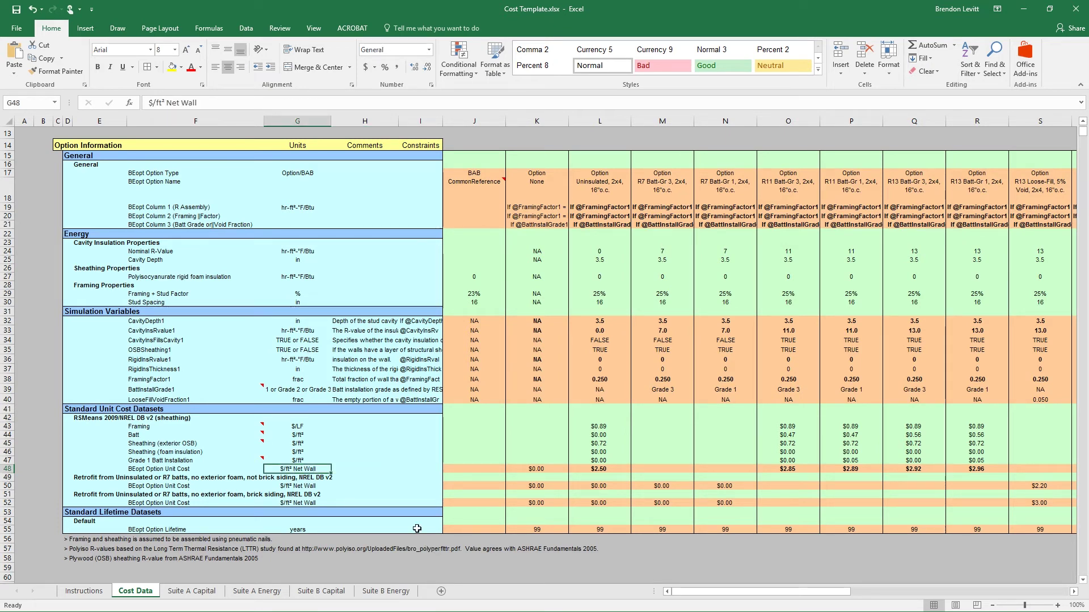
drag(289, 426, 198, 430)
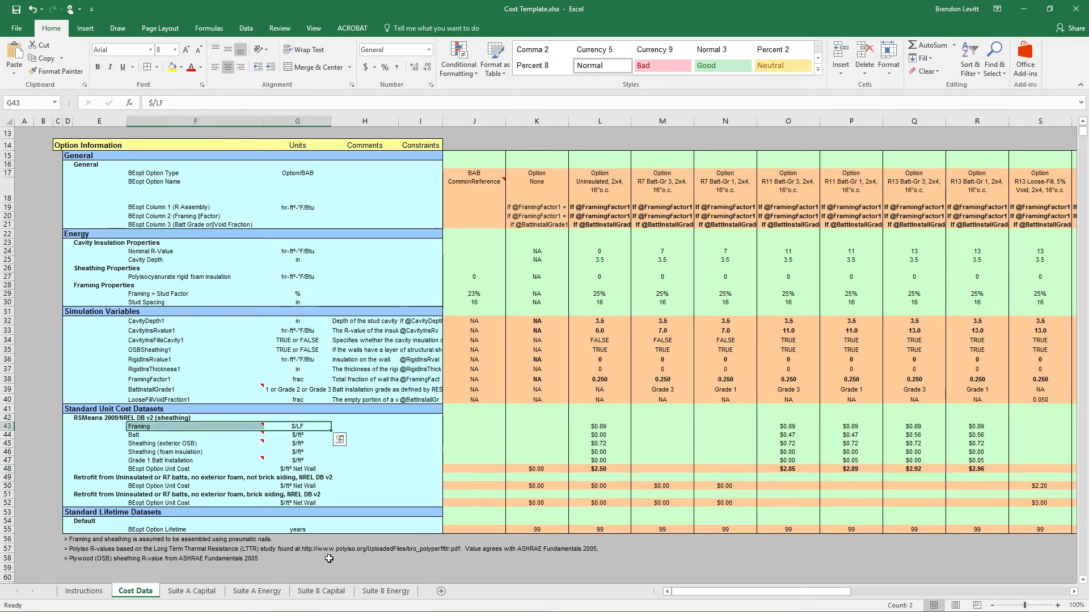
click(300, 470)
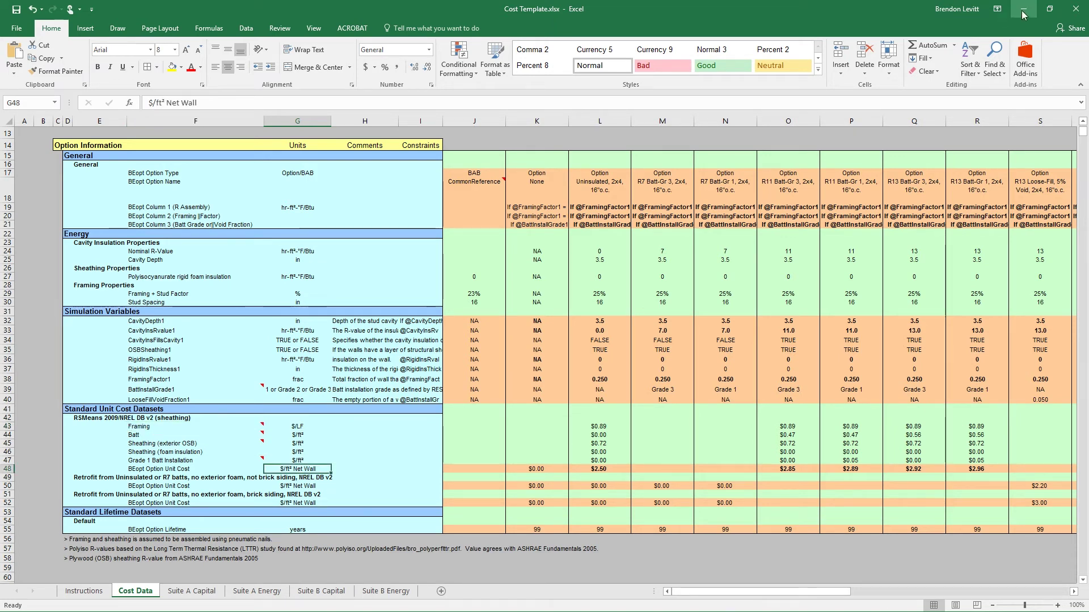
click(192, 591)
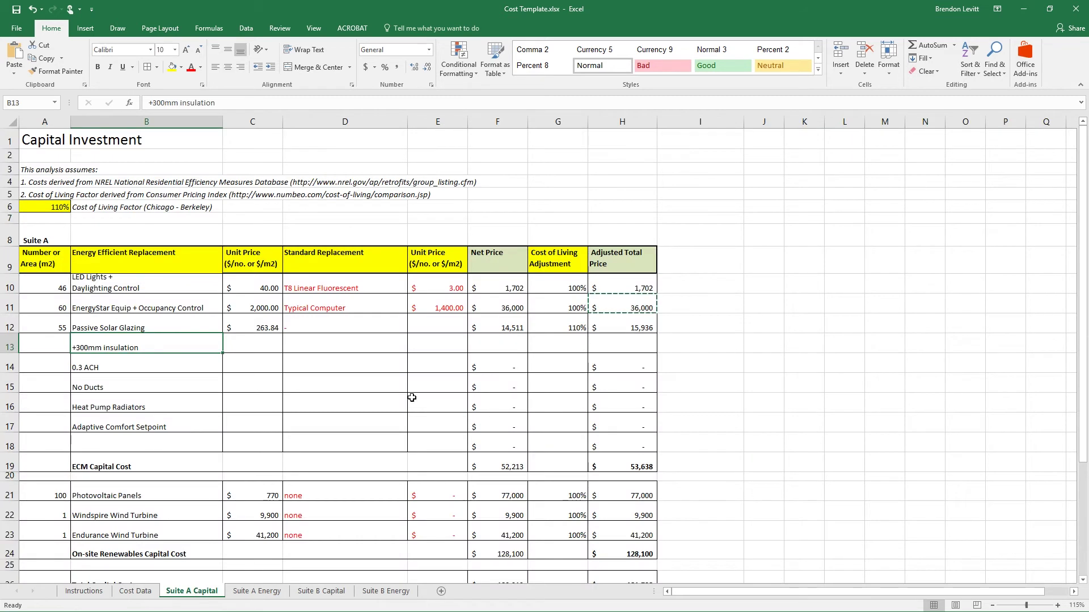
- Enter a $9 insulation unit price in C13 and a 48 m² area in A13
click(252, 340)
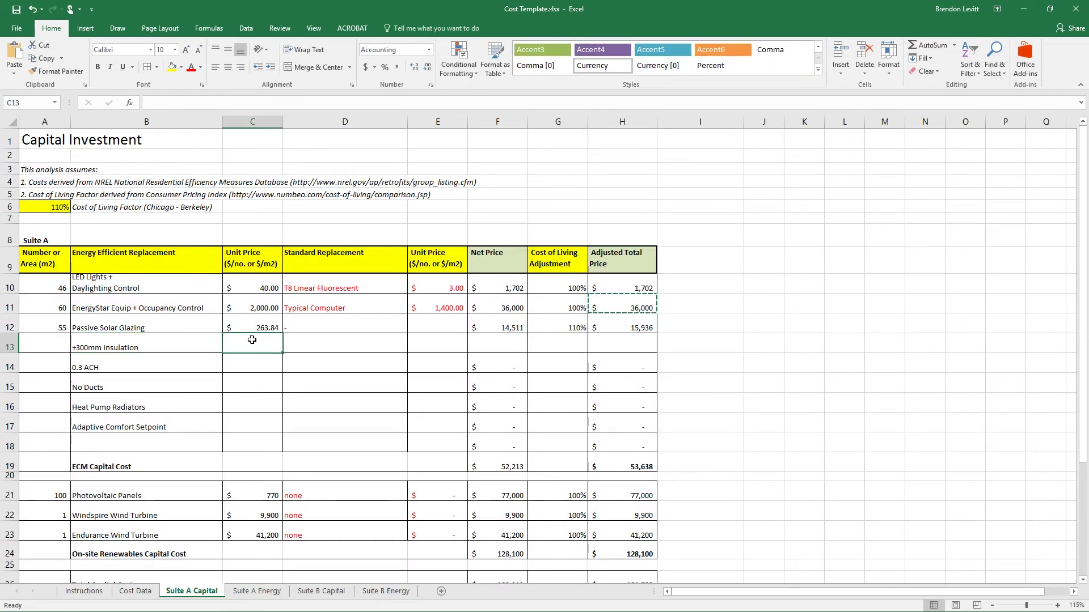
text(9)
key(Return)
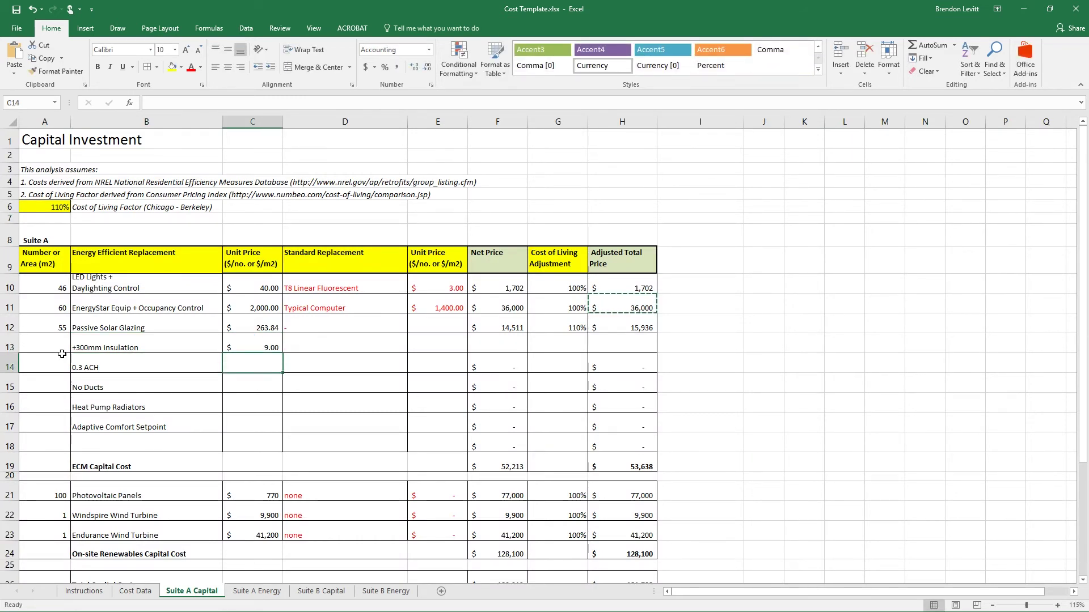
click(57, 347)
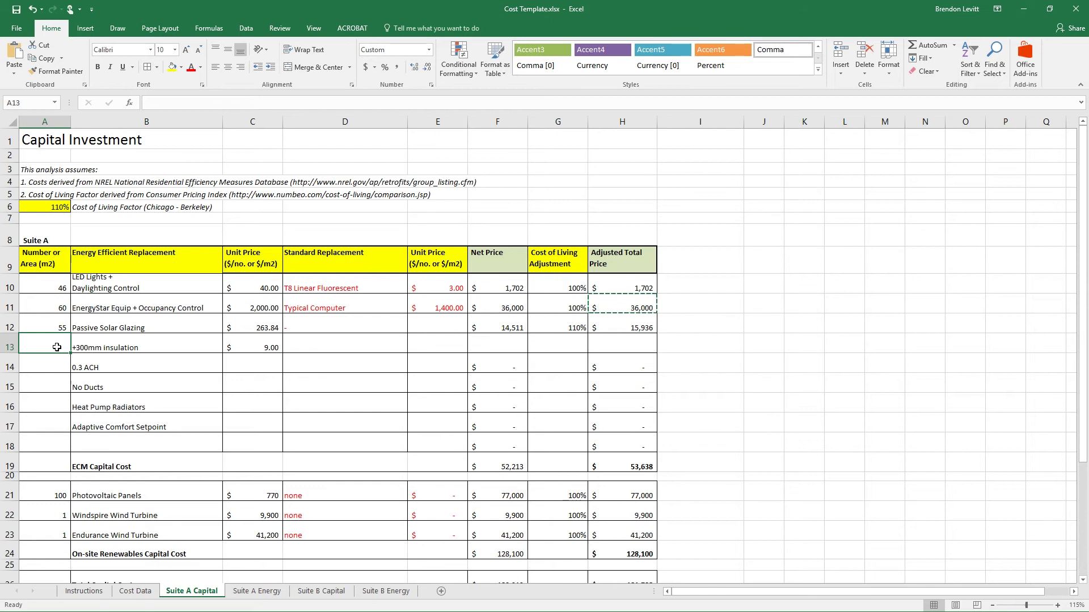
text(48)
click(126, 355)
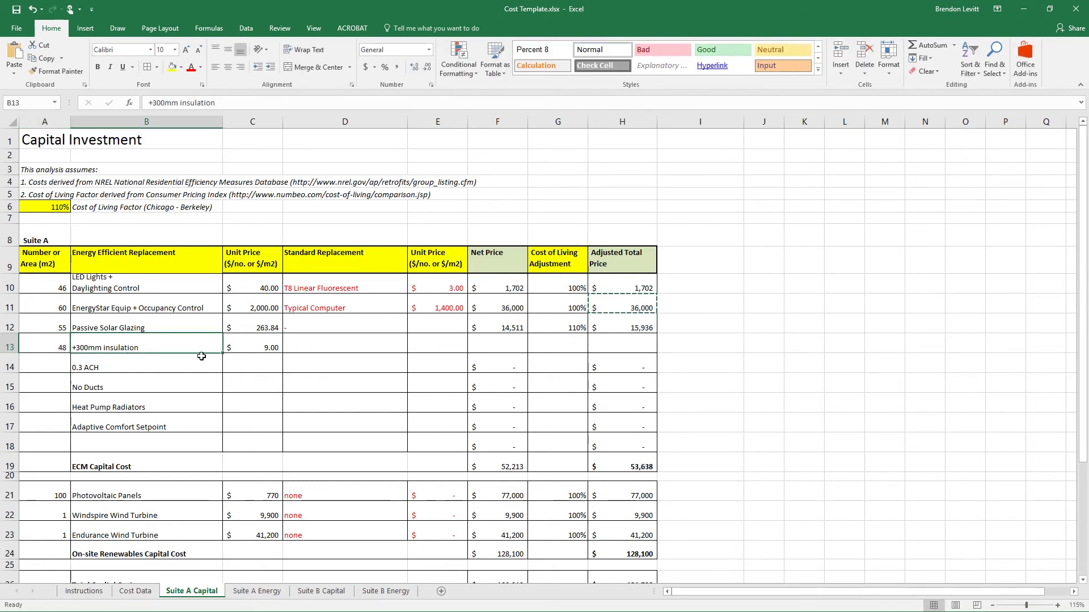
- Convert C13 to =9*10.76 ($96.84 per m²) and enter '-' as D13's standard replacement
click(253, 345)
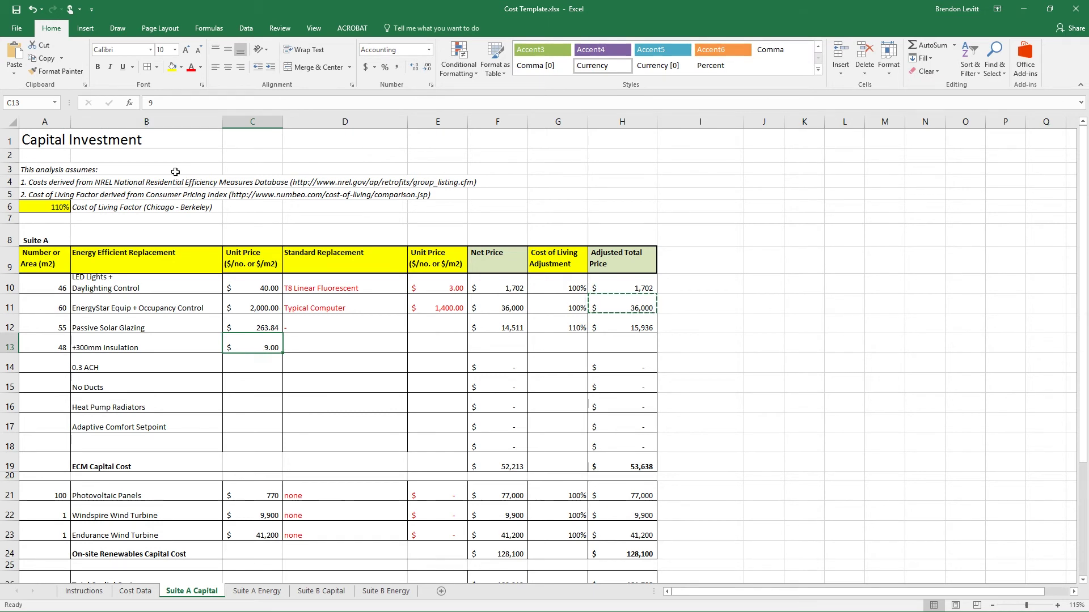
text(=9*10.76)
key(Return)
key(Up)
click(361, 347)
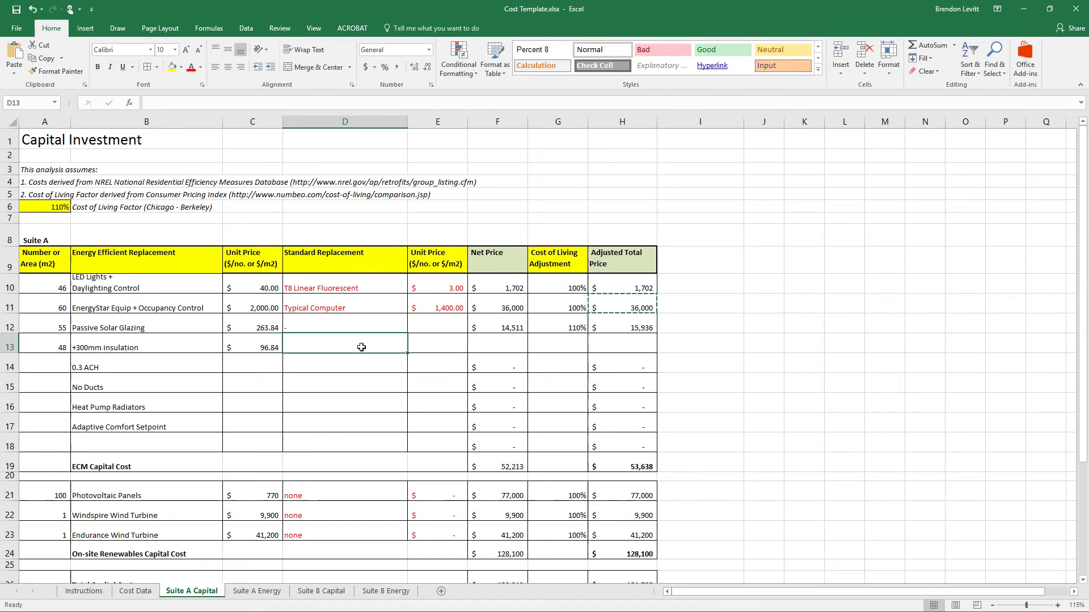
text(-)
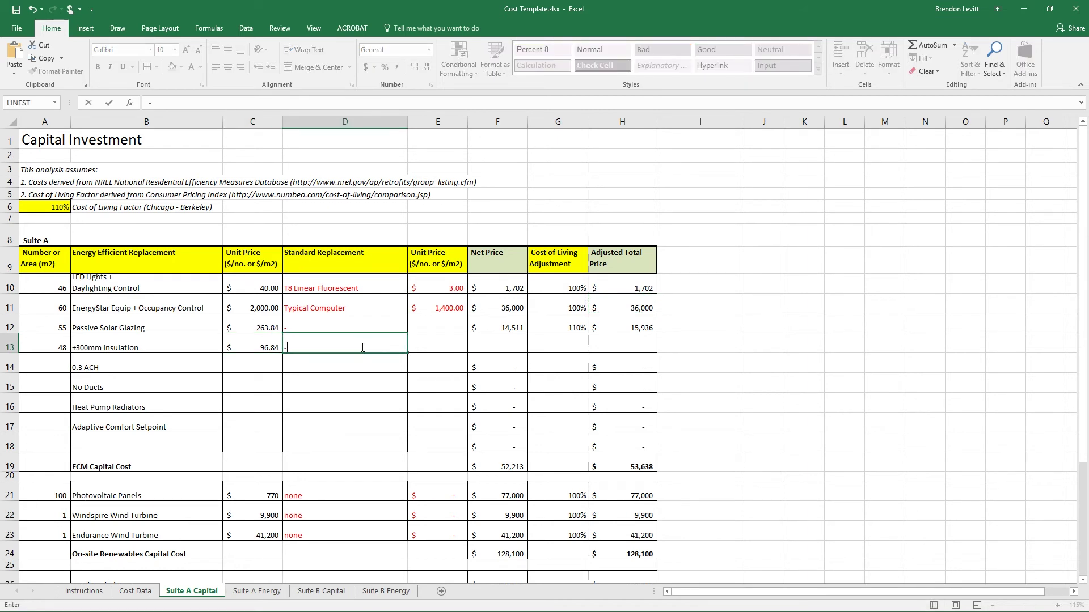
key(Return)
- Copy row 12's net price, adjustment and adjusted total formulas into F13:H13, giving $5,105
click(497, 328)
key(ctrl+c)
click(497, 347)
key(ctrl+v)
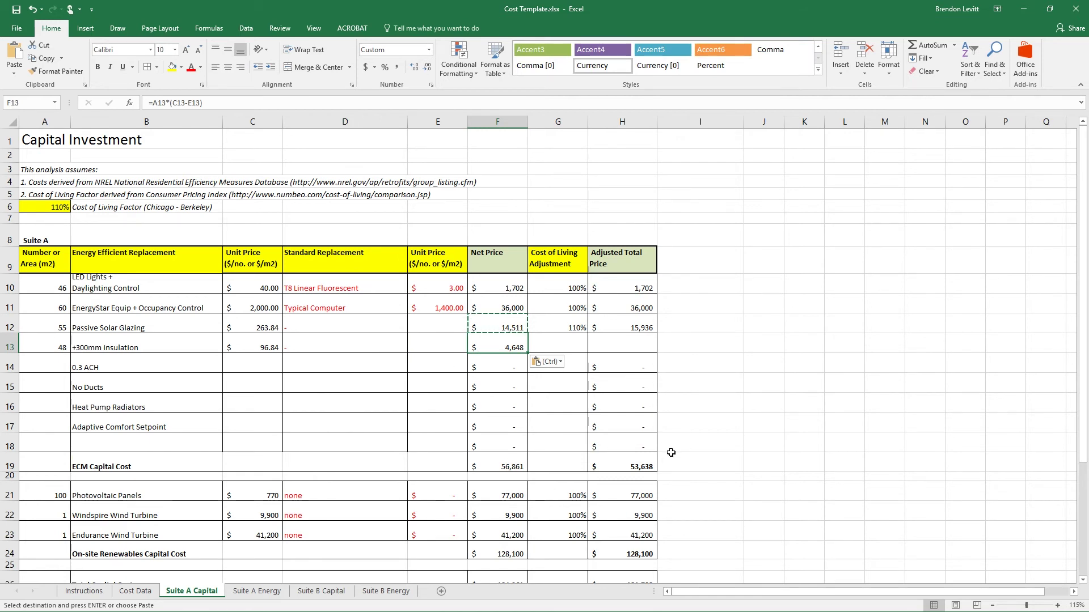
click(561, 328)
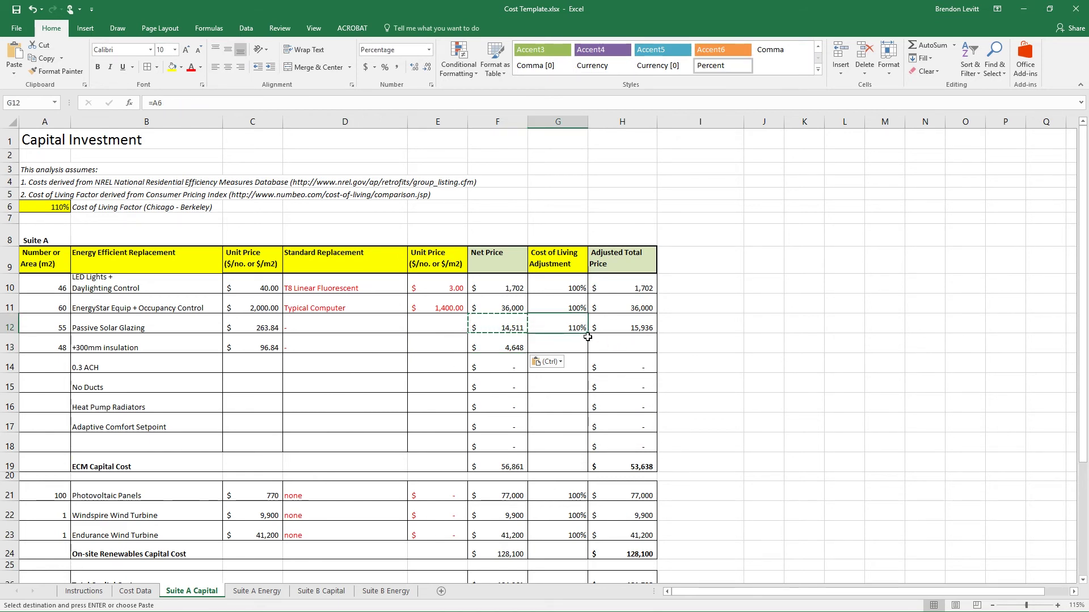
drag(588, 336, 622, 327)
key(ctrl+c)
click(558, 347)
key(ctrl+v)
click(622, 347)
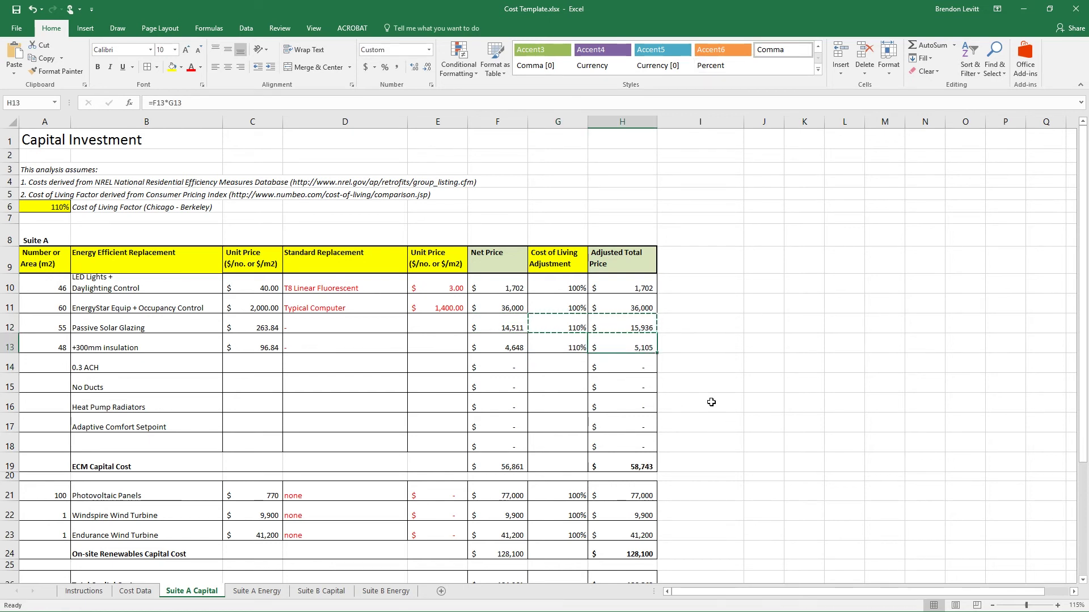
click(62, 370)
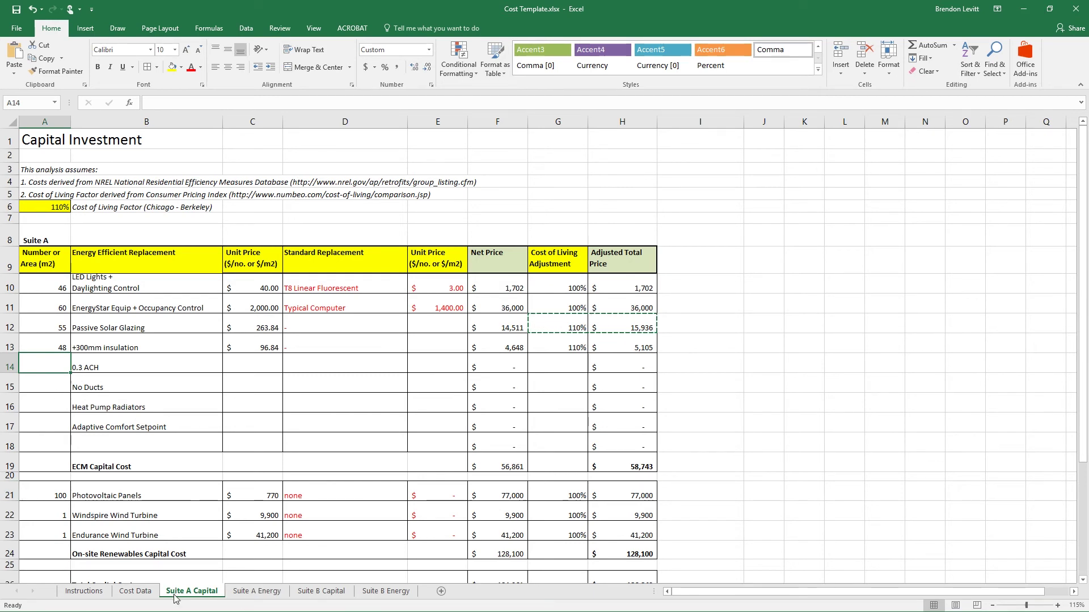
- Search the Cost Data sheet for 'infiltration' to reach the Airflow Infiltration table
click(136, 591)
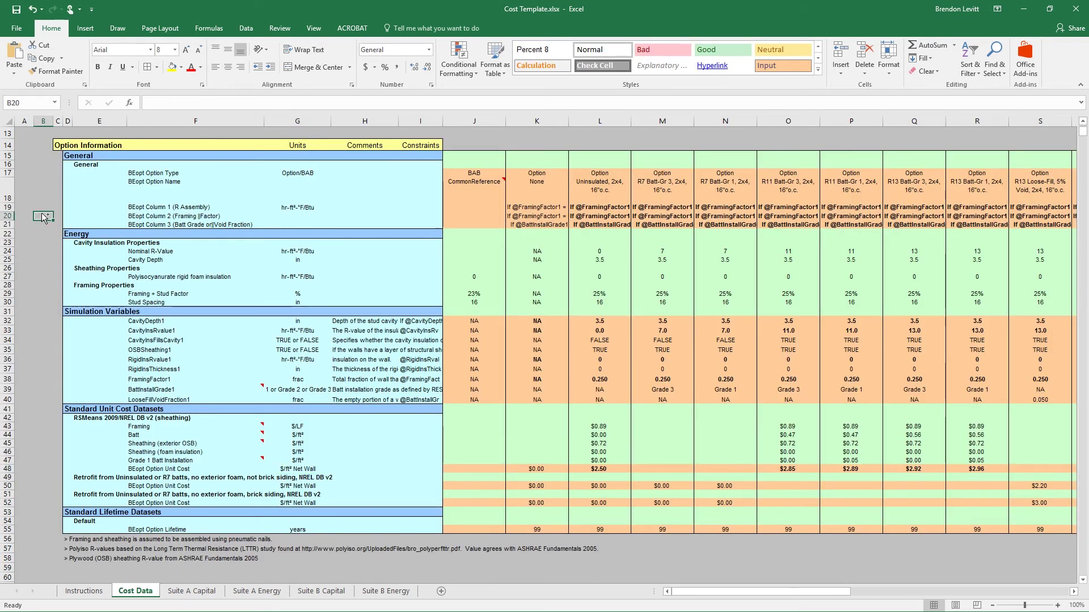
key(ctrl+f)
text(infiltration)
key(Return)
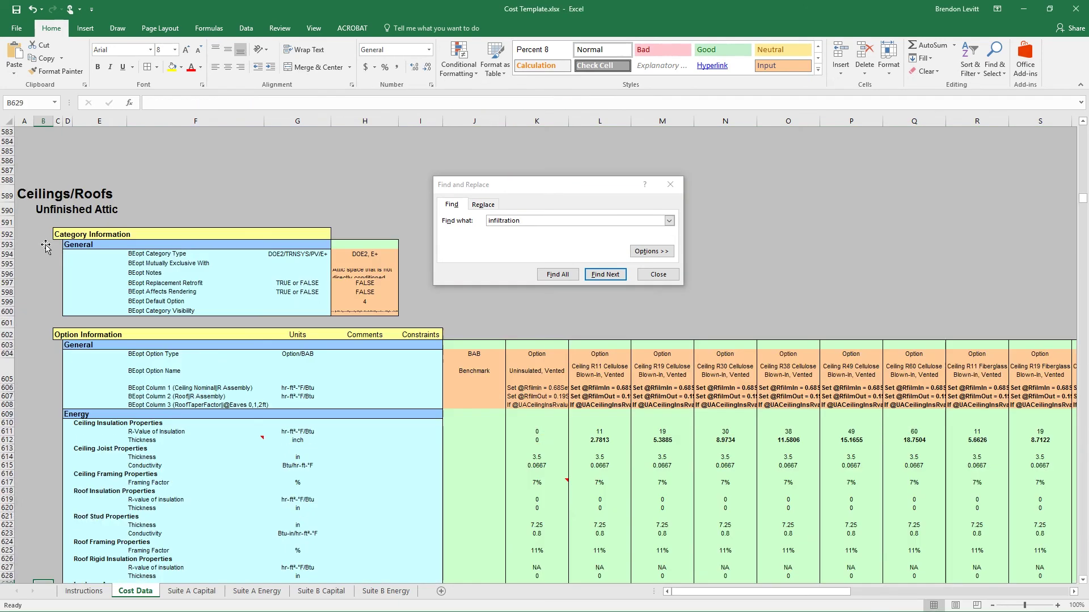
click(43, 242)
scroll(46, 227, up, 11)
scroll(102, 278, down, 7)
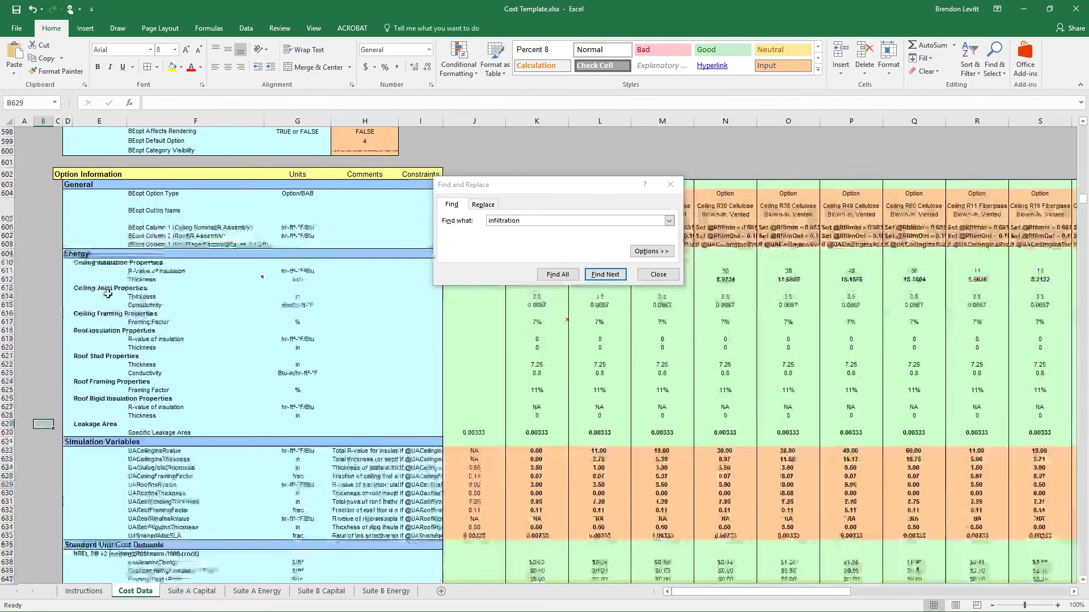
click(605, 274)
click(102, 364)
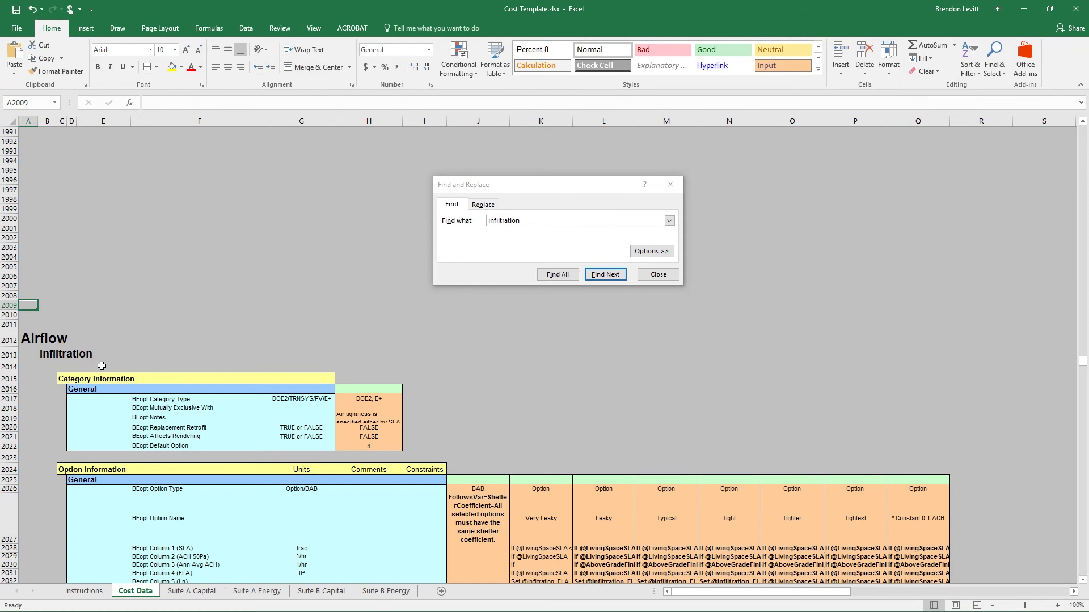
scroll(94, 376, down, 3)
scroll(95, 377, down, 4)
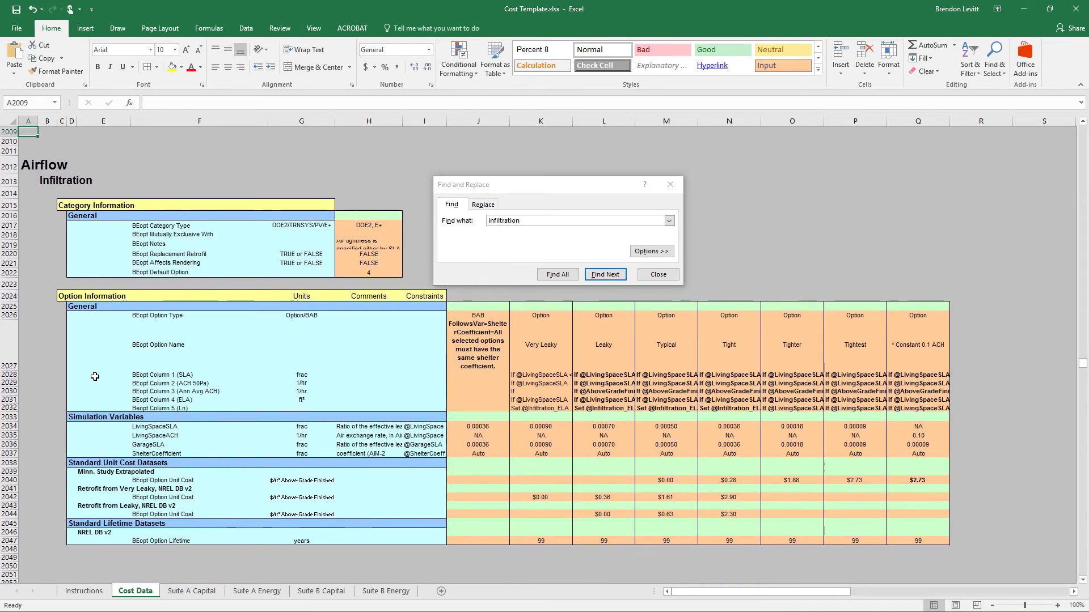
key(Escape)
- Review the Retrofit from Very Leaky rows, noting $2.90 per ft² for Tight
click(536, 254)
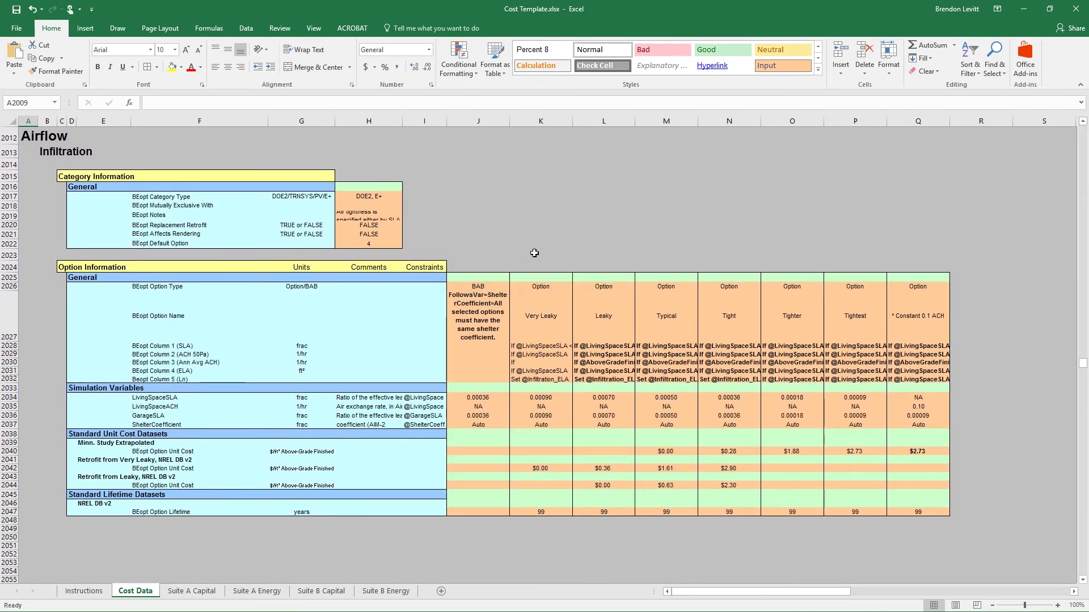
click(539, 121)
drag(546, 121, 848, 104)
click(541, 206)
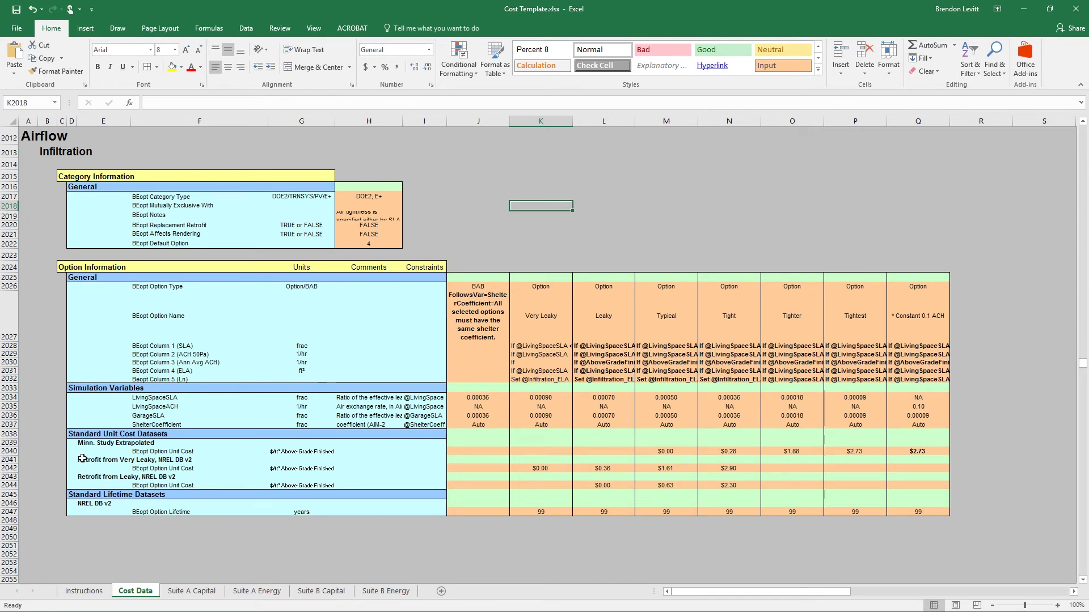
drag(84, 459, 365, 469)
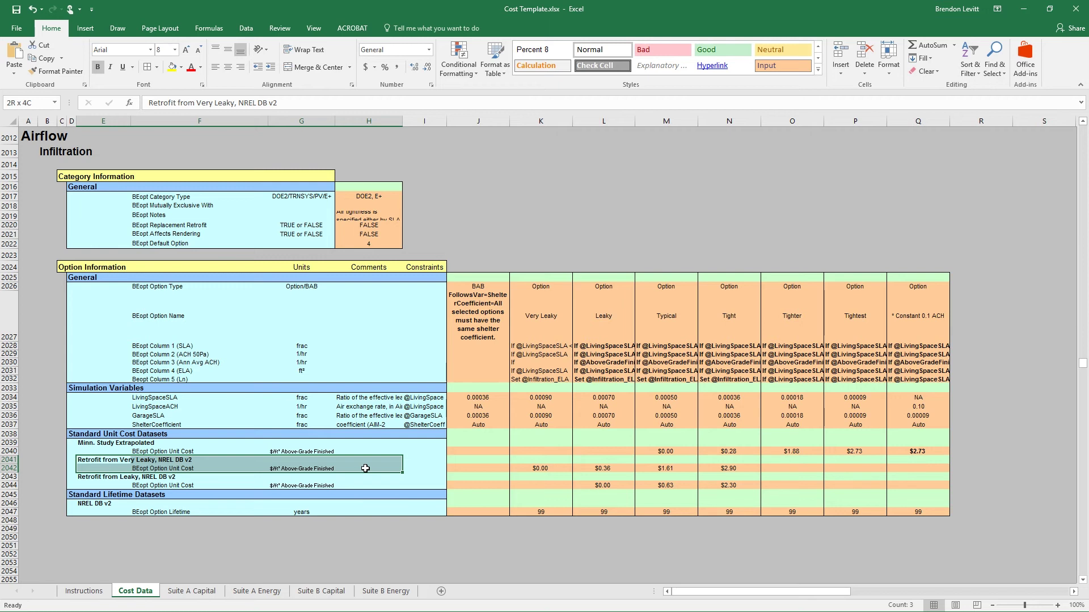
drag(366, 468, 365, 468)
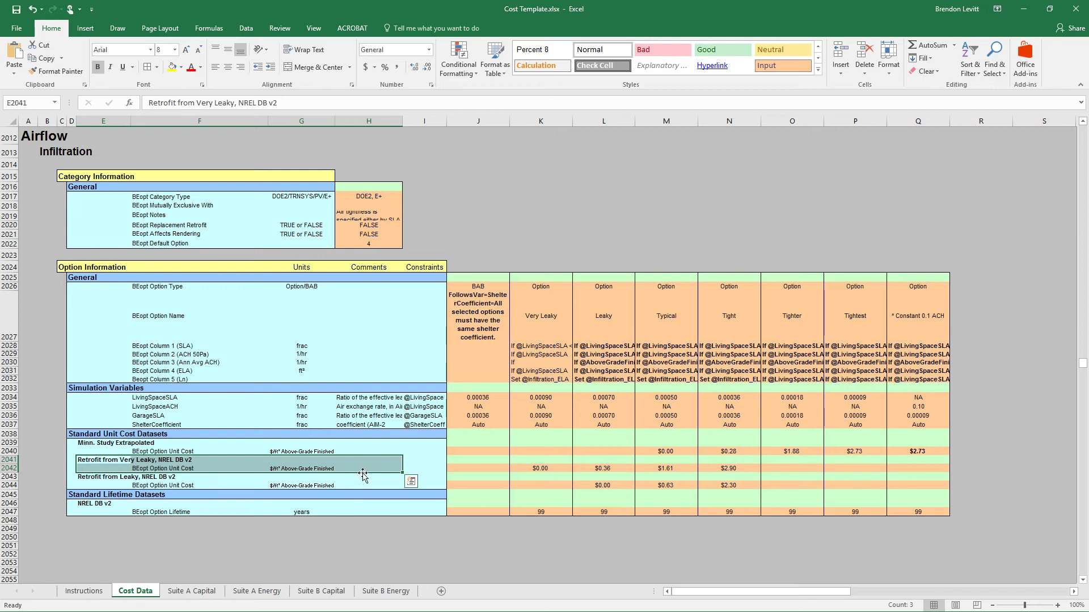
click(744, 470)
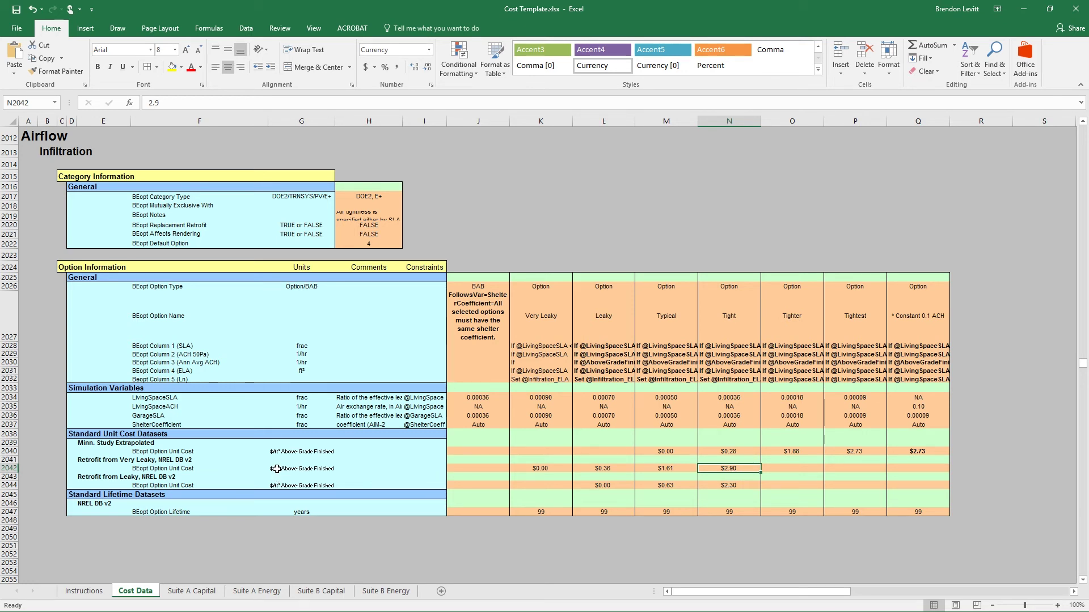
click(276, 470)
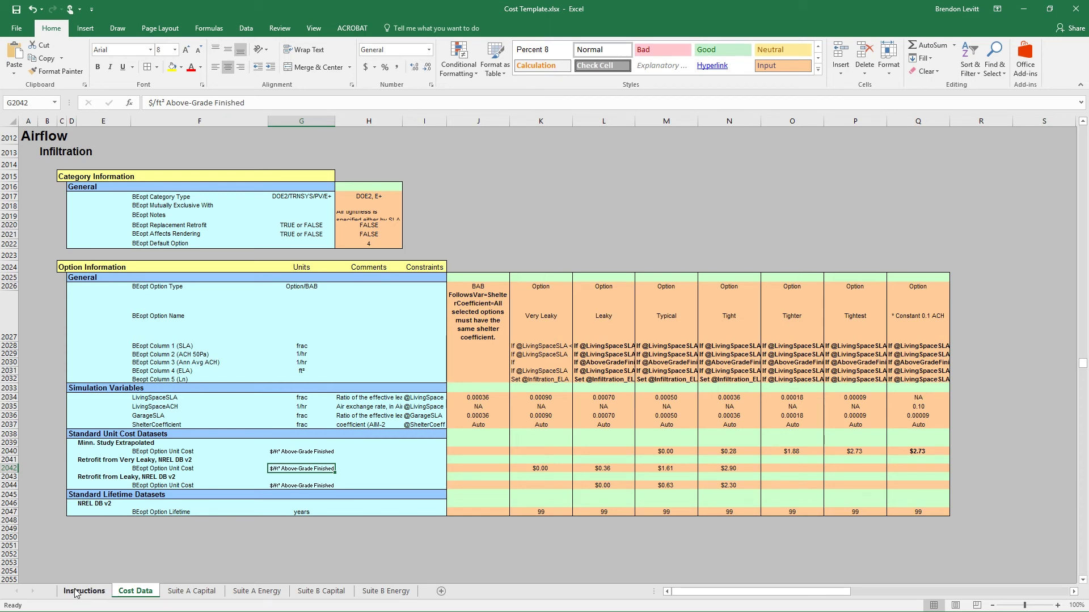
- Enter =2.9*10.76 ($31.20) as the 0.3 ACH unit price and 148 m² as its area
click(192, 590)
click(273, 359)
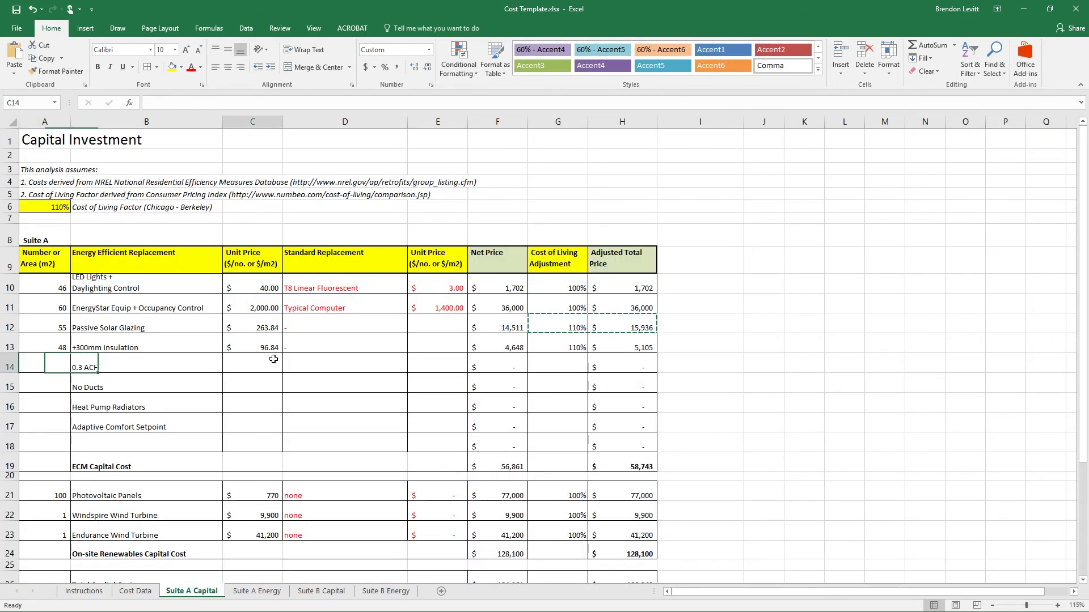
text(=2.9*10)
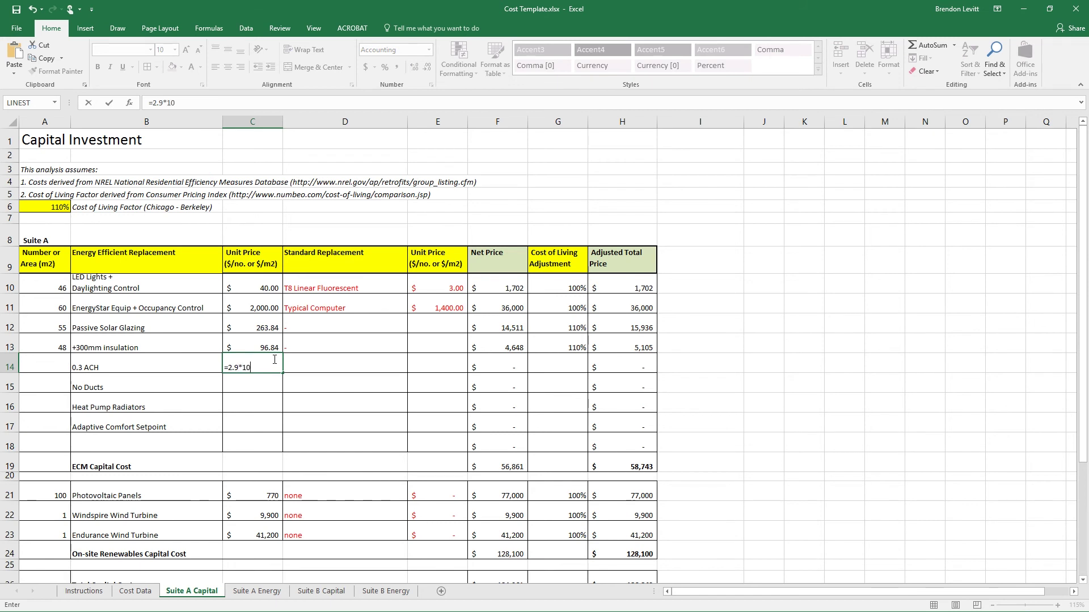
text(.76)
key(Return)
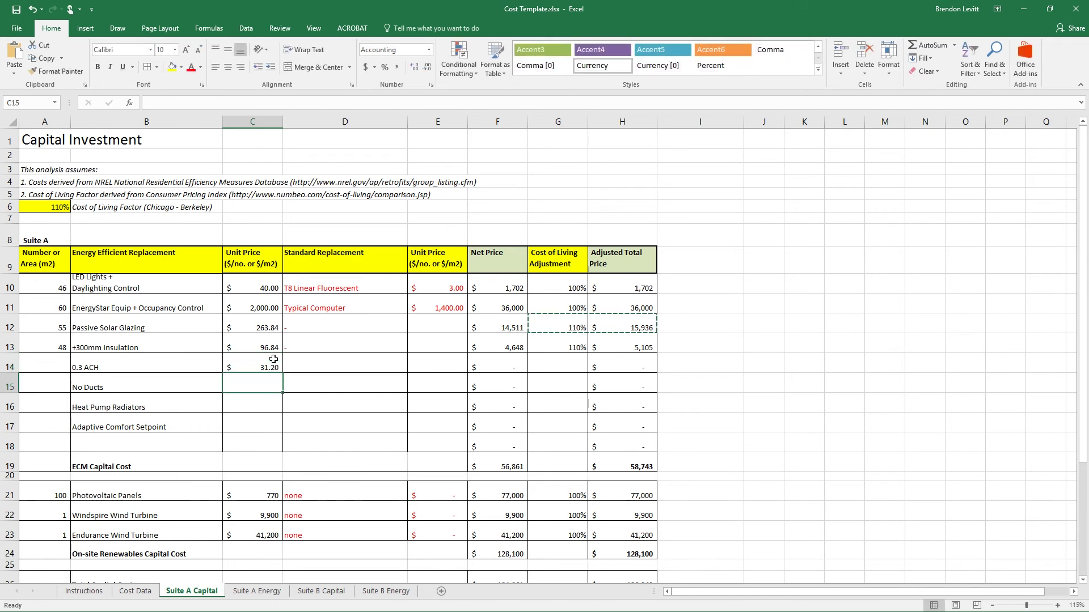
click(54, 360)
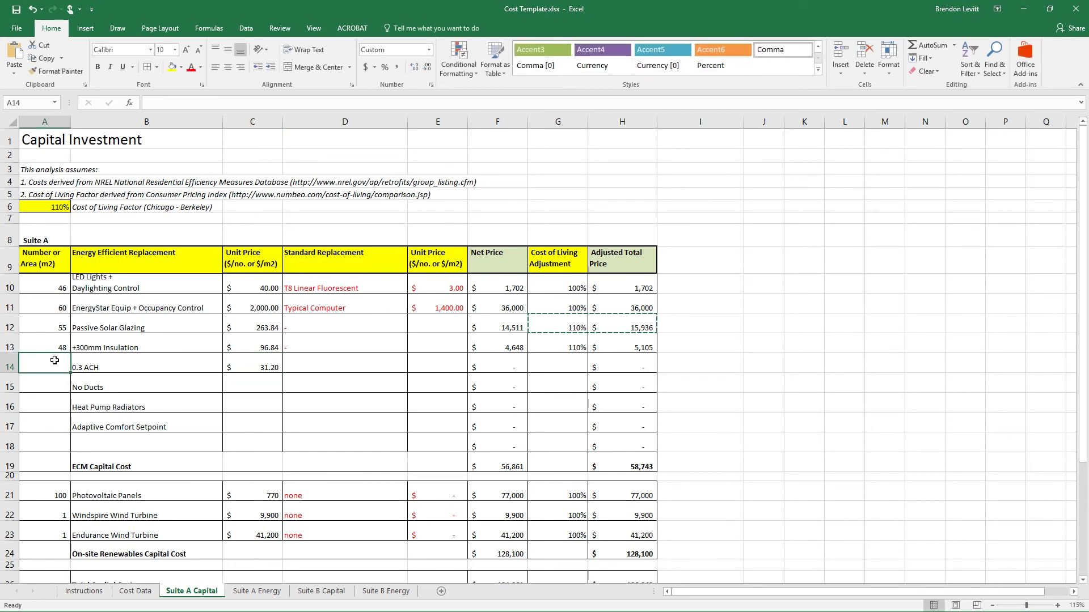
text(148)
key(Return)
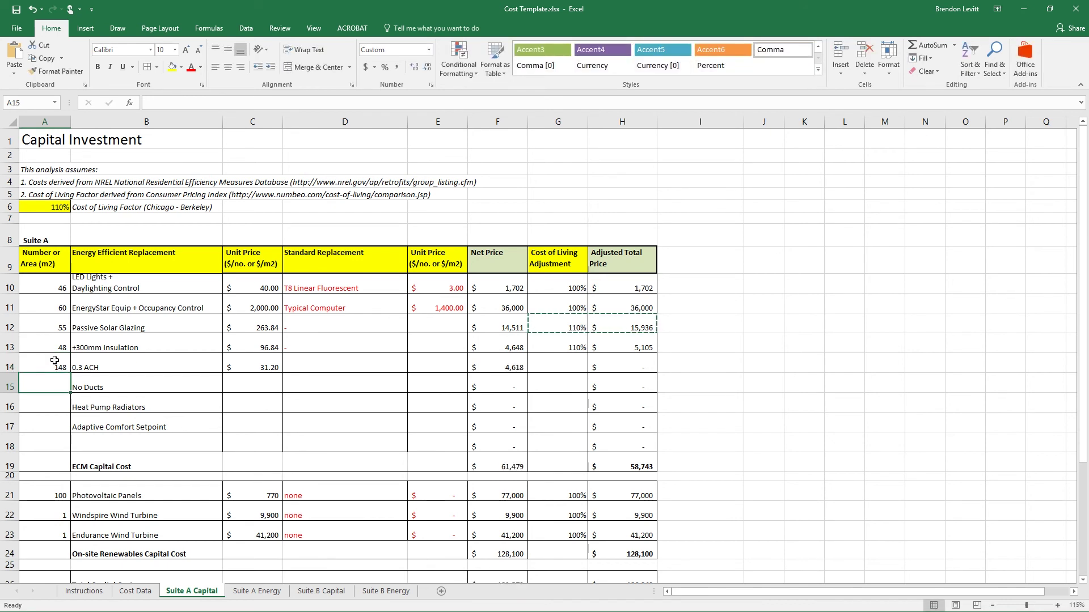
- Enter '-' as D14's standard replacement and link G14 to the 110% factor in A6
click(358, 362)
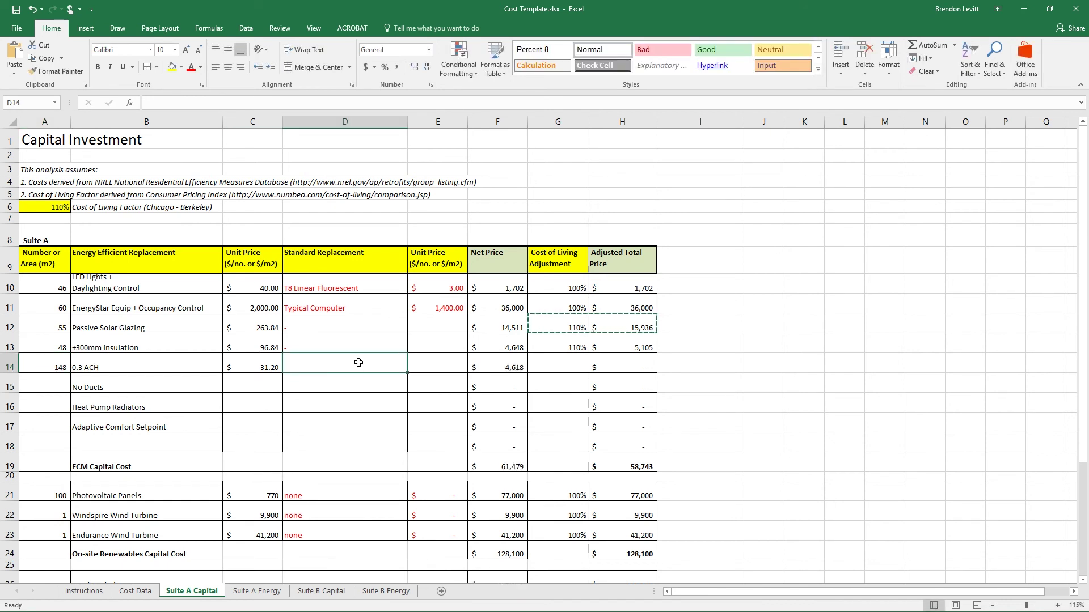
text(-)
key(Return)
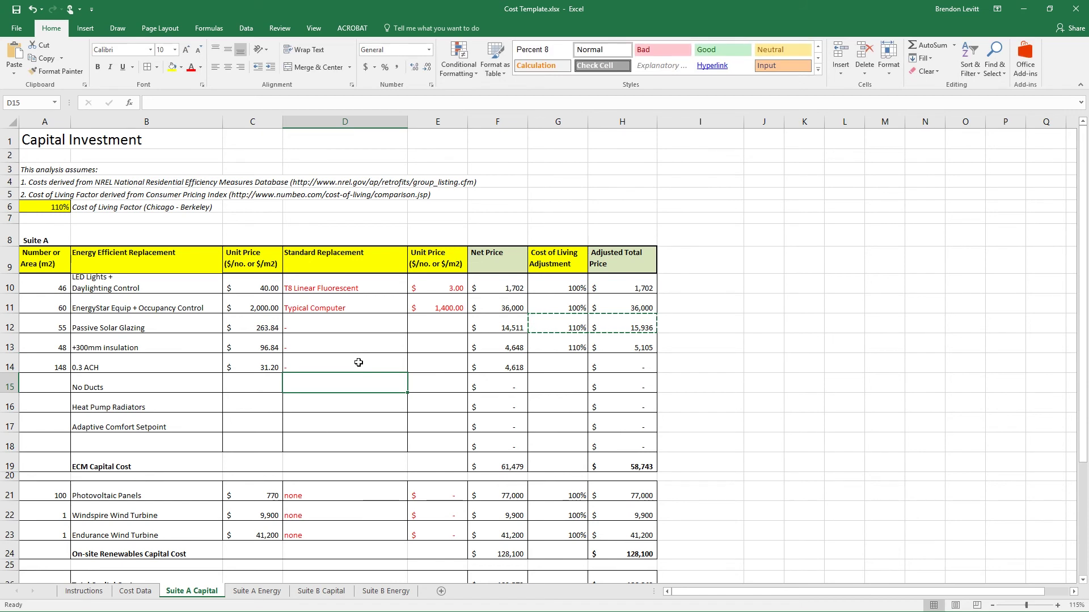
click(558, 367)
text(=)
click(48, 205)
key(Return)
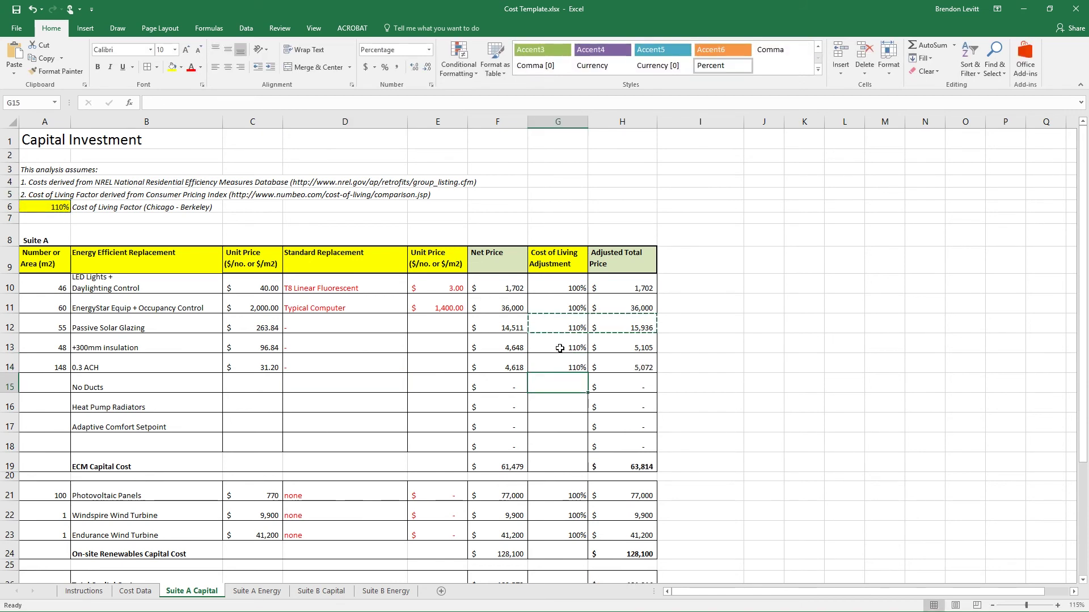
click(652, 367)
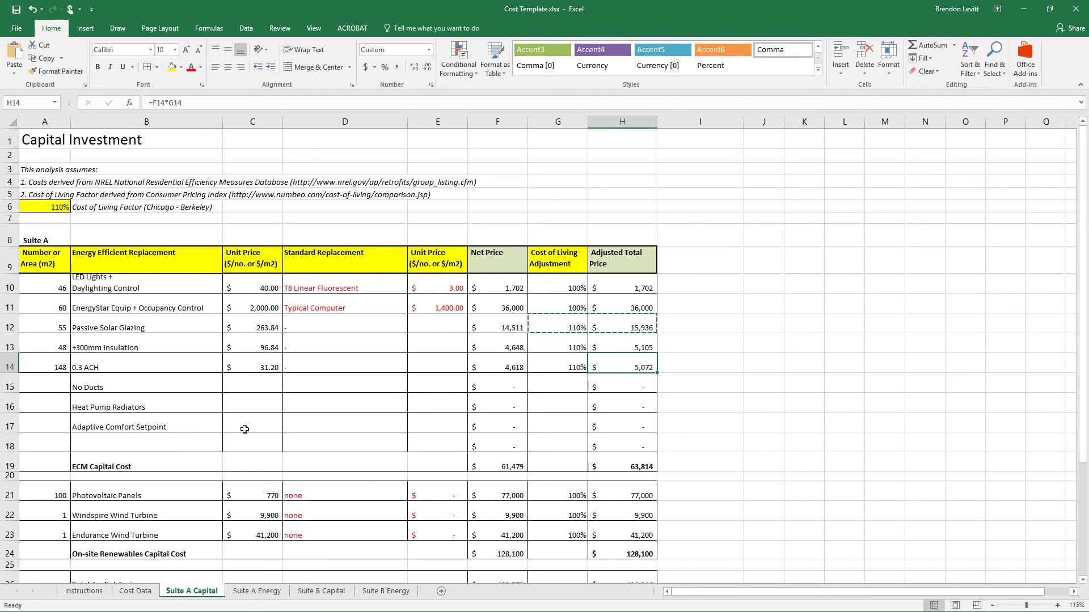
- Replace the 'No Ducts' label in B15 with 'Through-wall ventilation unit'
click(55, 386)
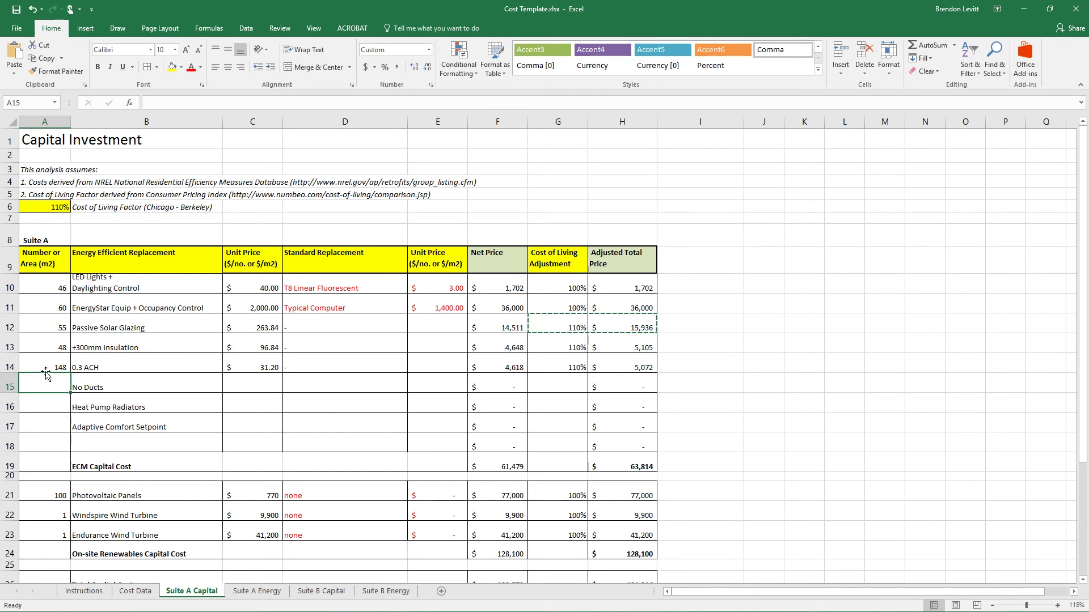
click(105, 384)
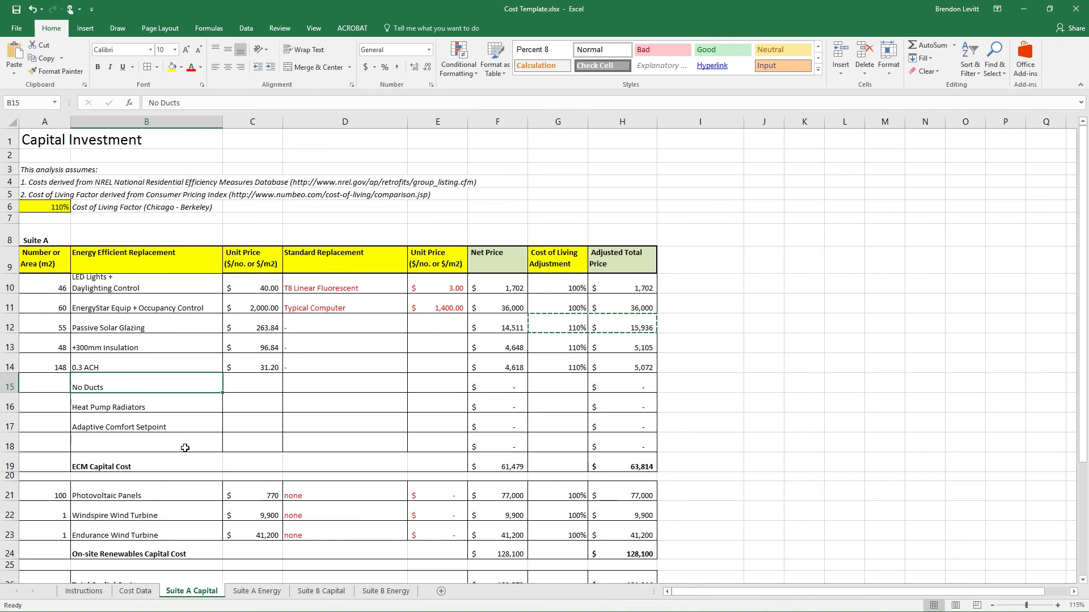
text(Through-wall )
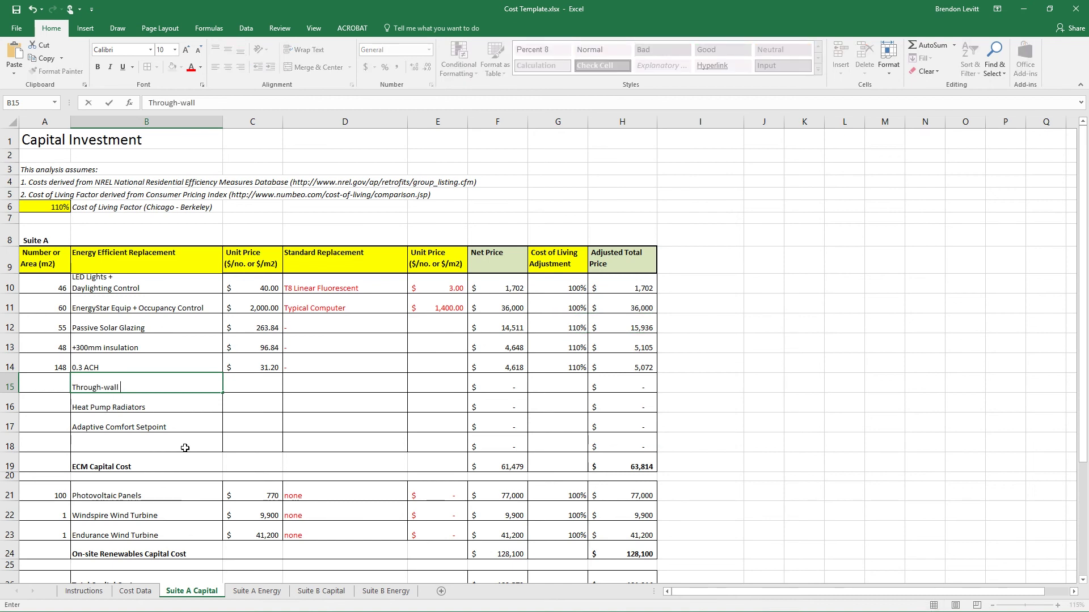
text(ventilat)
text(ion)
key(BackSpace)
text(on unit)
key(Return)
click(144, 384)
click(41, 383)
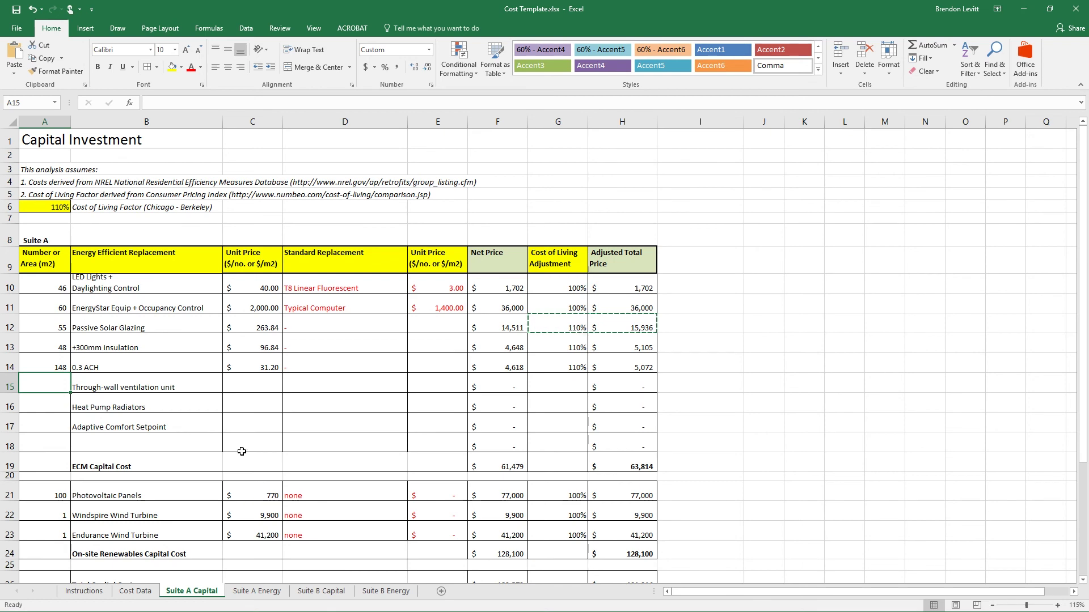
- Search the Cost Data sheet for 'ventilation' to reach the Mechanical Ventilation table
click(136, 591)
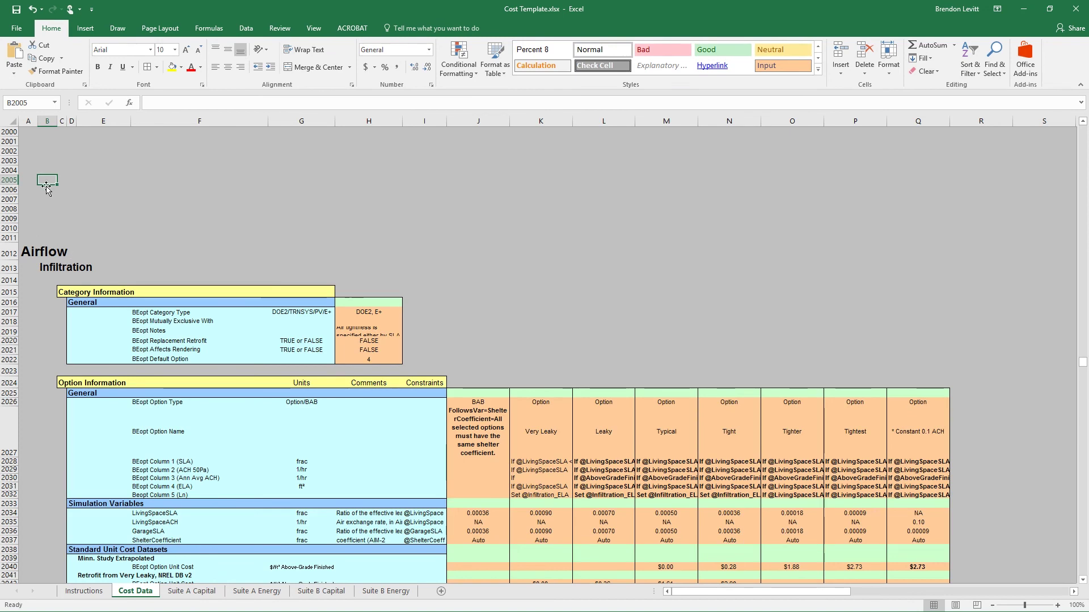
key(ctrl+f)
text(v)
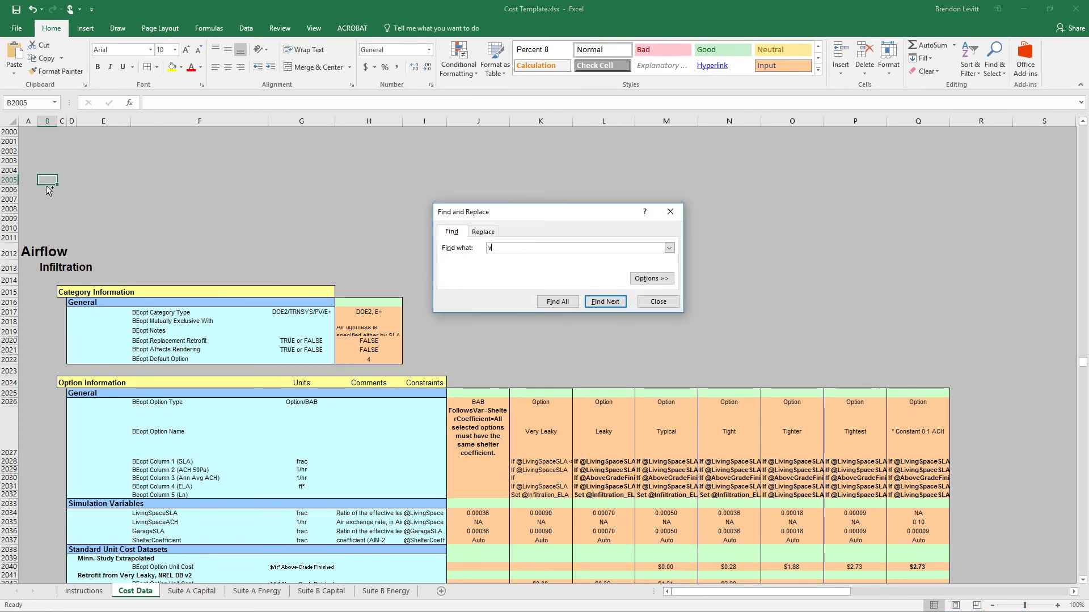
text(entilation)
key(Return)
scroll(128, 434, down, 7)
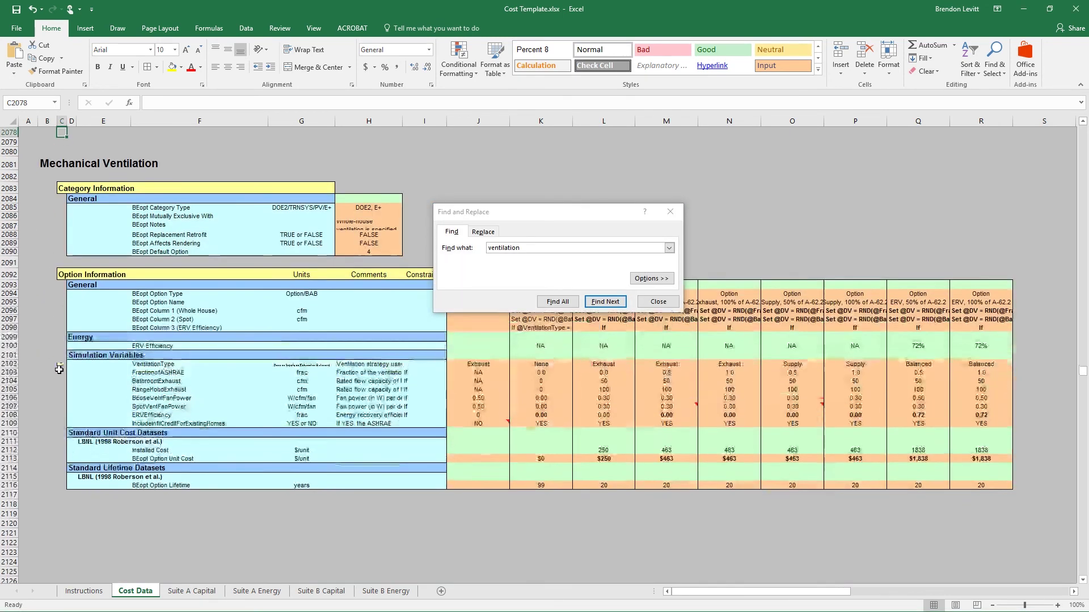
click(658, 302)
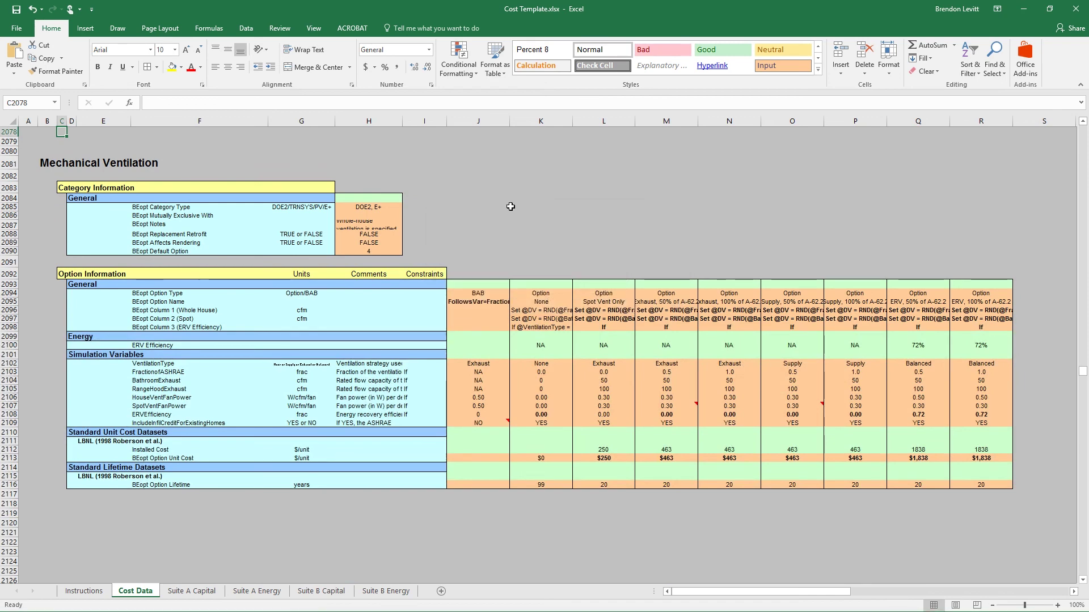
- Review the BEopt Option Unit Costs in row 2113, from $250 in L to $1,838 in Q
drag(540, 115, 934, 120)
click(166, 458)
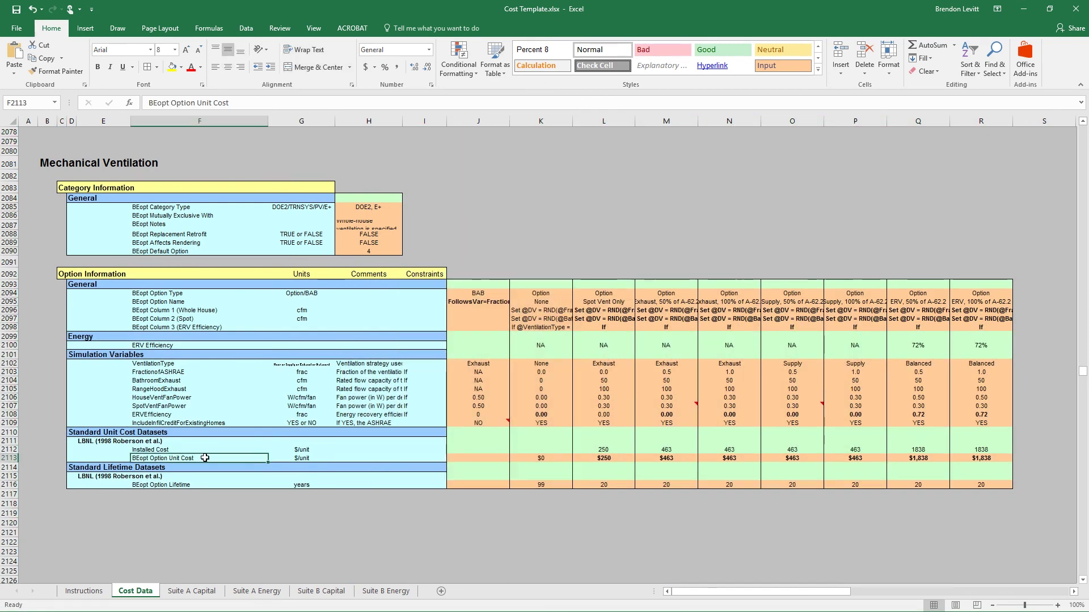
click(604, 457)
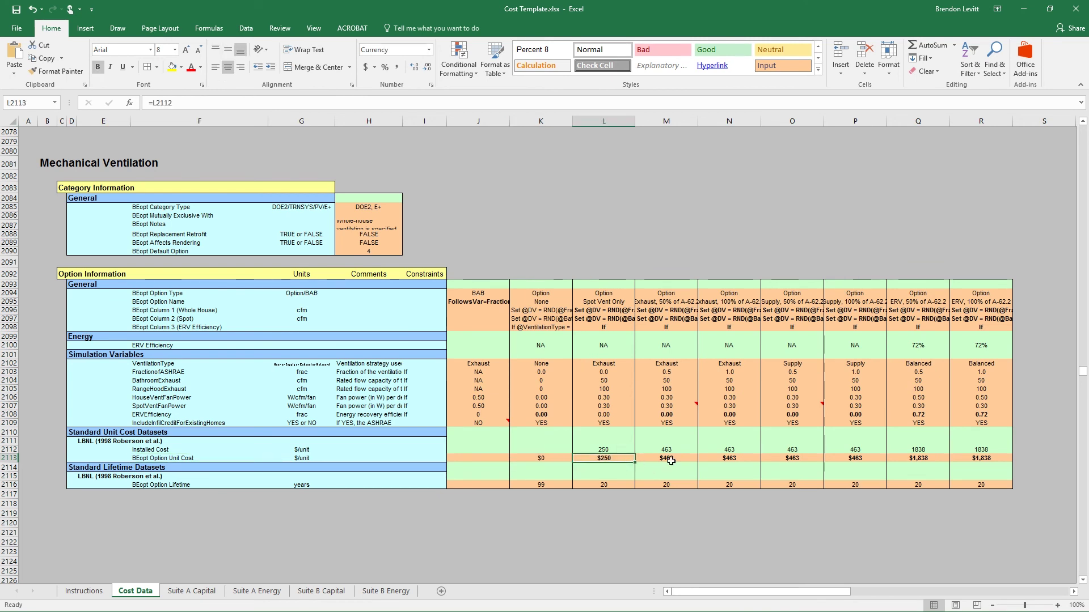
click(677, 459)
click(737, 460)
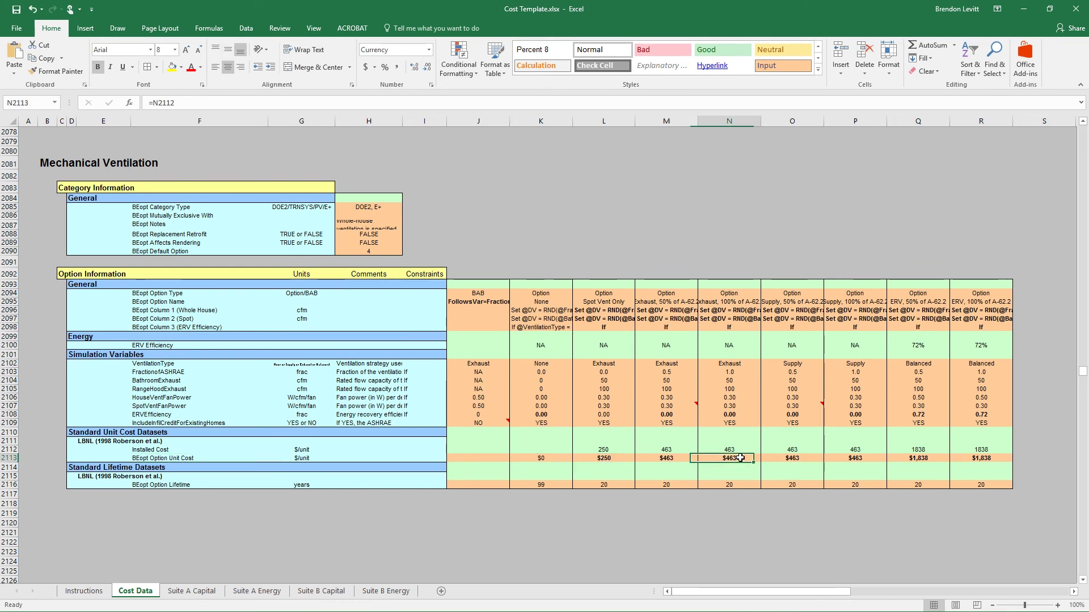
click(872, 462)
click(911, 459)
click(630, 460)
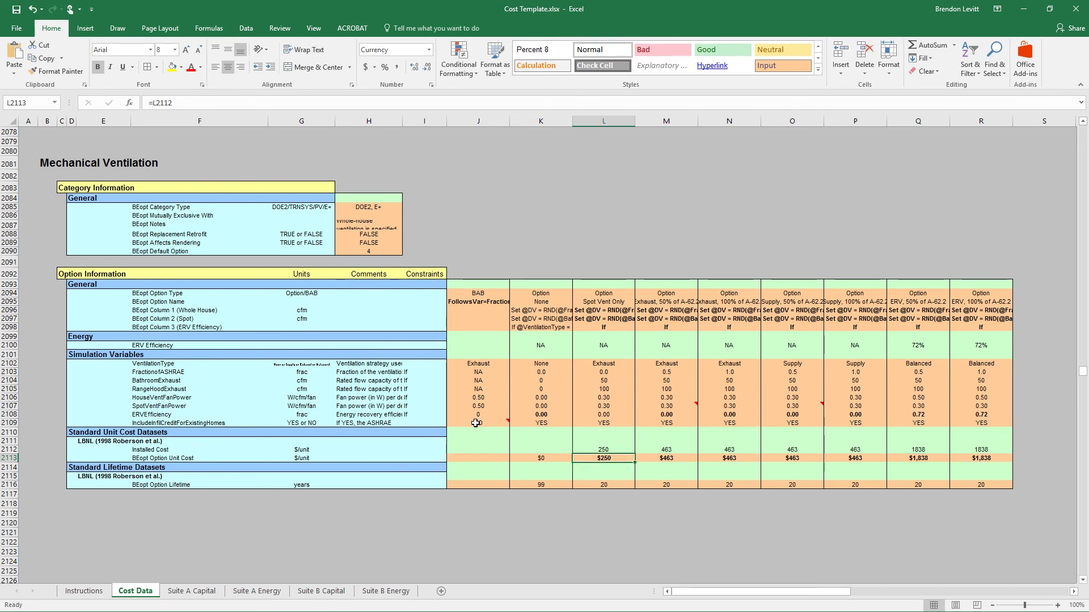
mouse_move(475, 423)
- Replace the Home Depot search with 'ventilation fan' and run it
click(1033, 11)
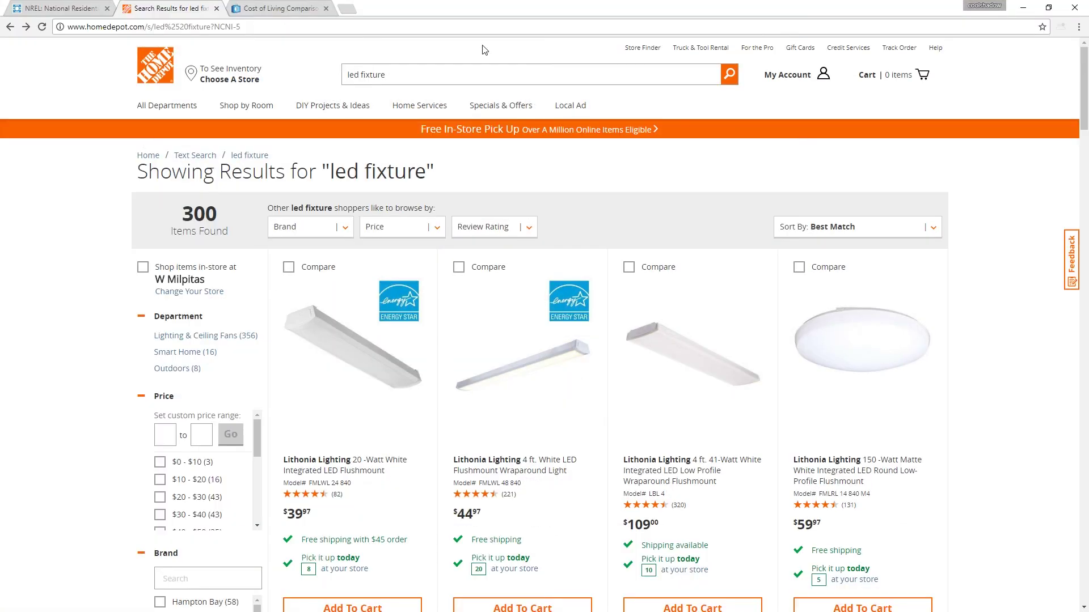
triple_click(467, 69)
text(ventilation fan)
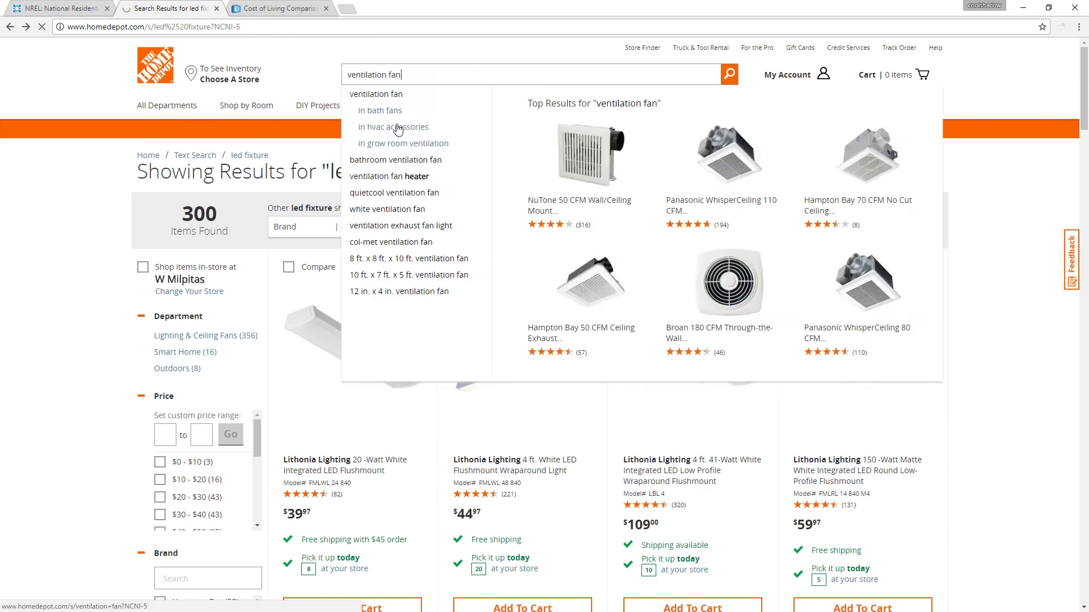
key(Return)
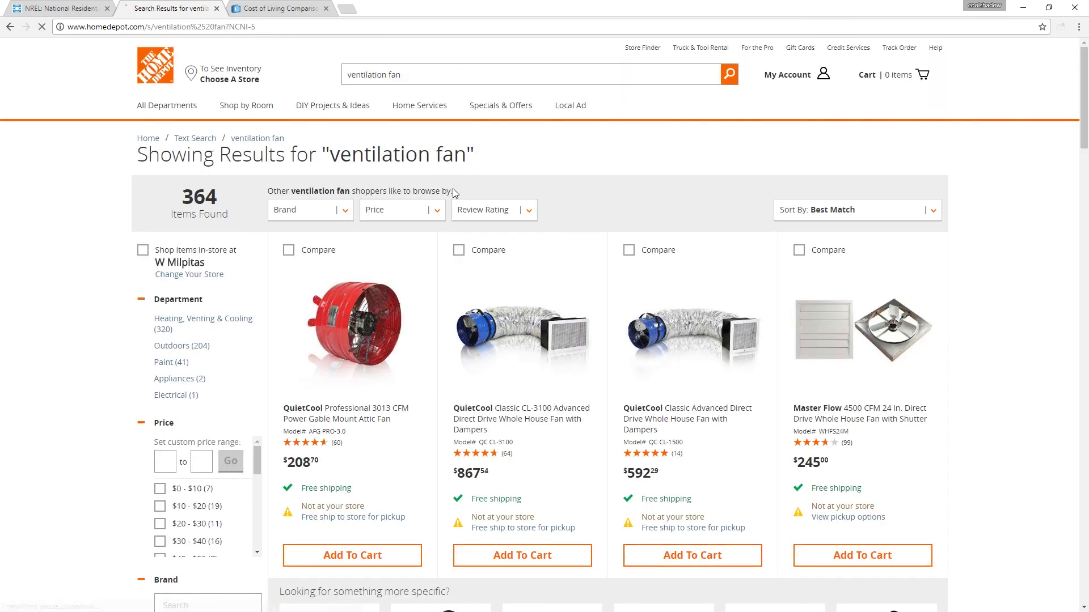
- Browse the ventilation fan prices, then minimize the browser to show File Explorer
scroll(391, 295, down, 2)
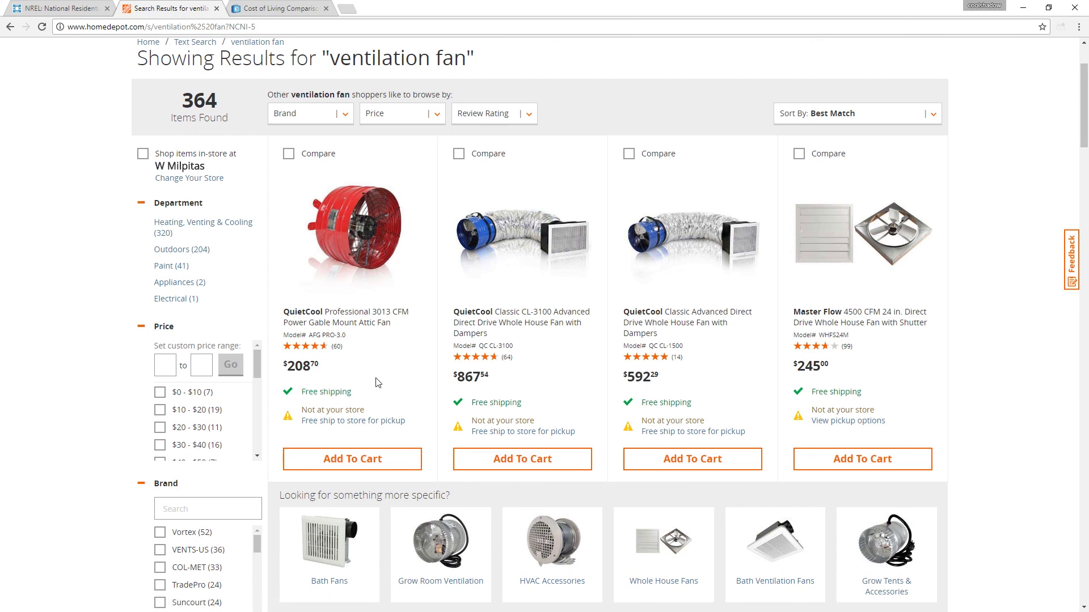
scroll(378, 383, down, 1)
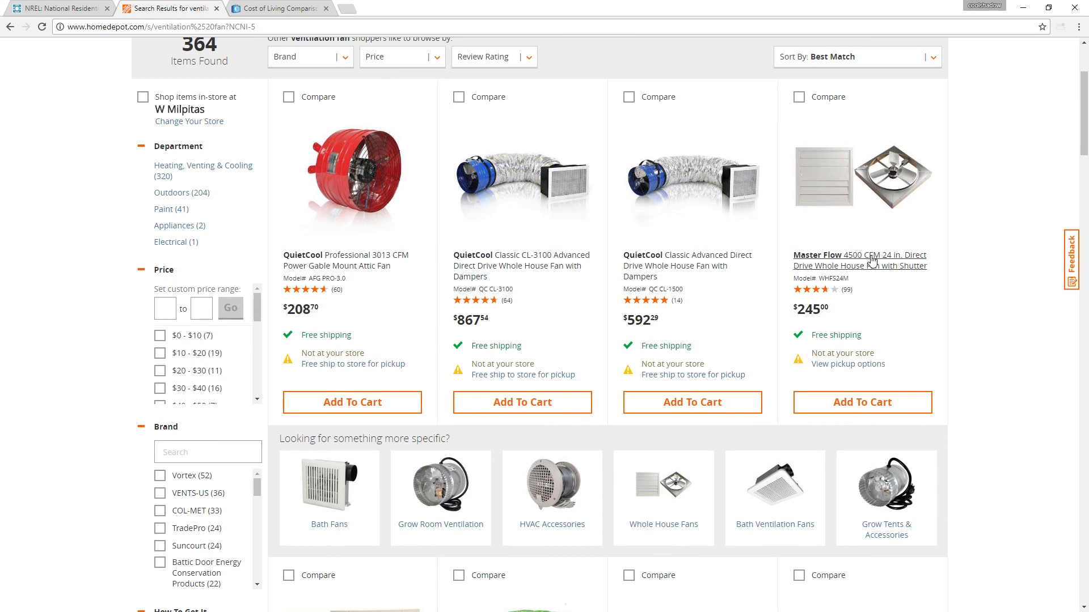
scroll(887, 331, down, 9)
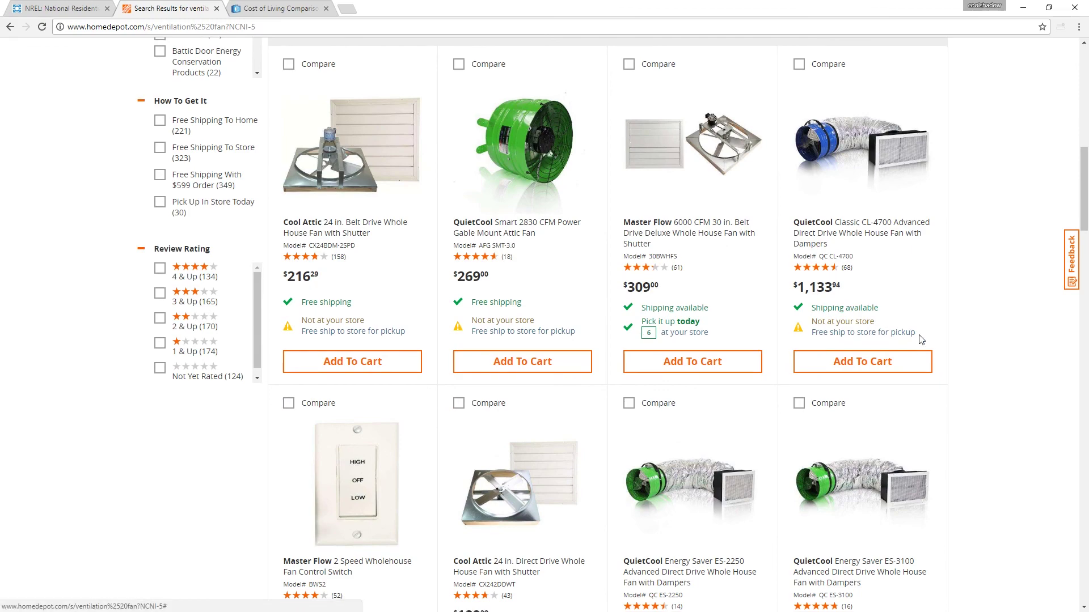
scroll(913, 339, down, 8)
scroll(919, 340, up, 3)
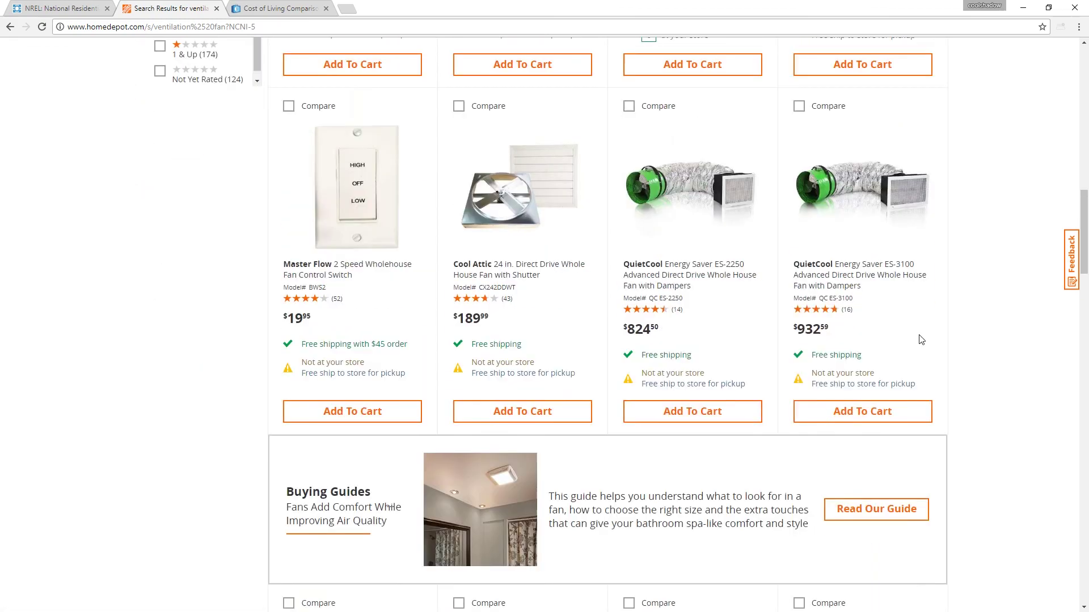
scroll(885, 363, down, 7)
scroll(866, 383, down, 10)
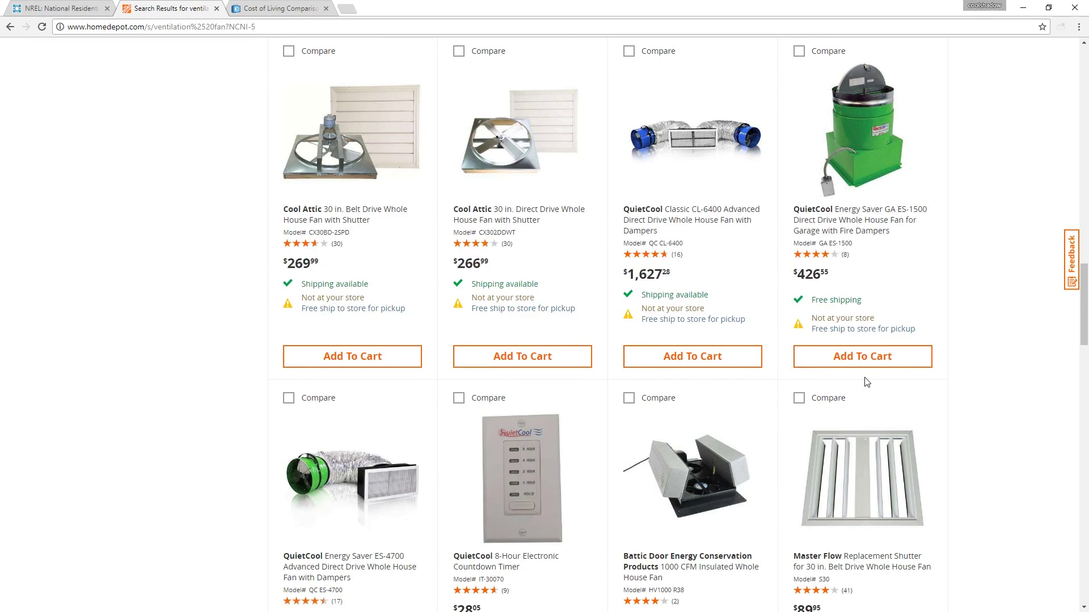
scroll(866, 383, up, 4)
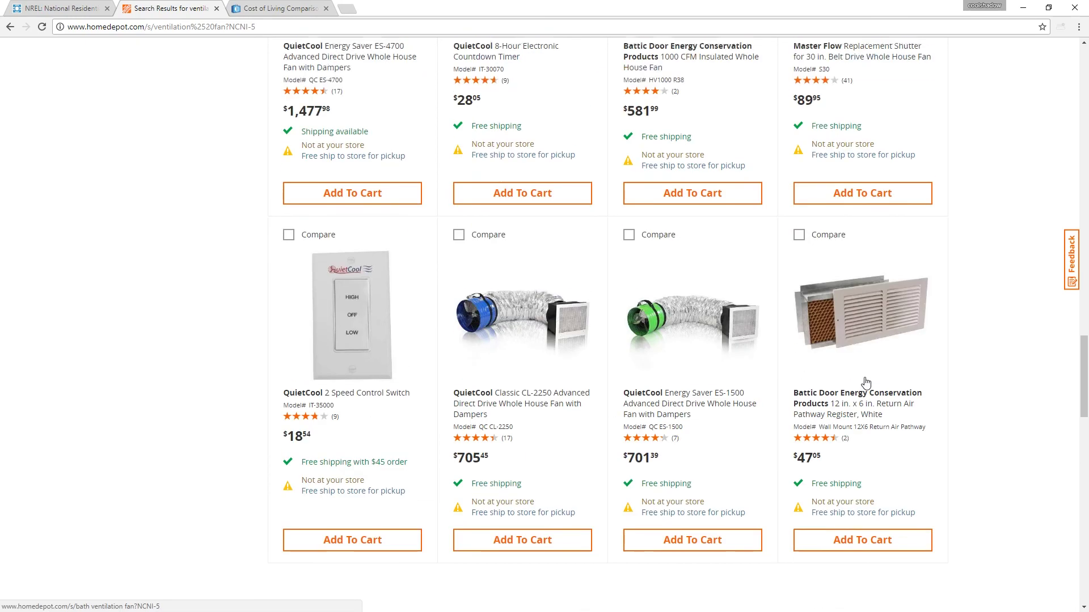
scroll(976, 357, up, 6)
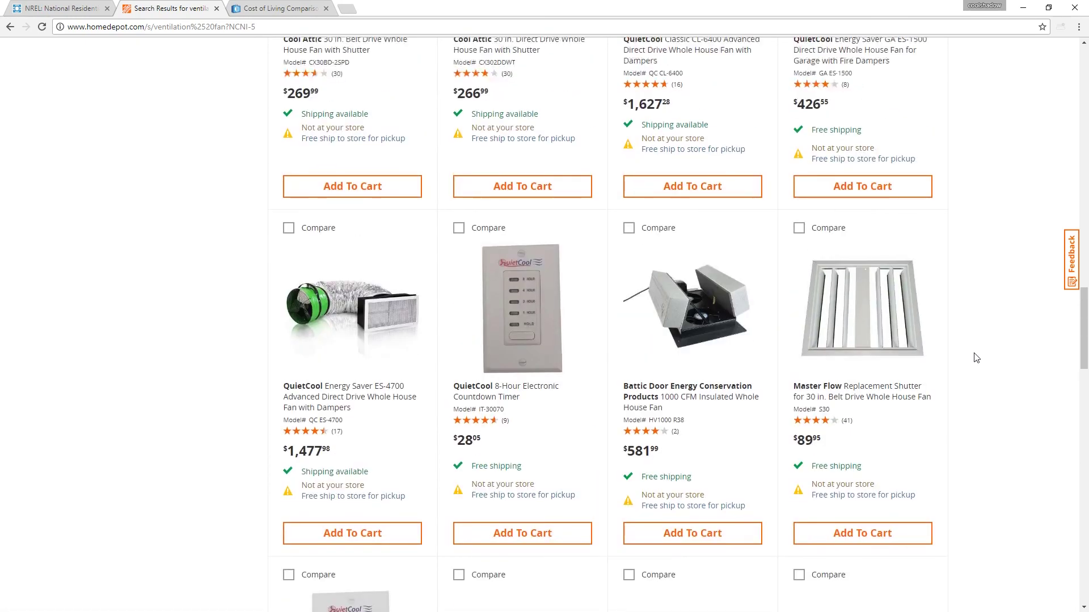
click(1023, 7)
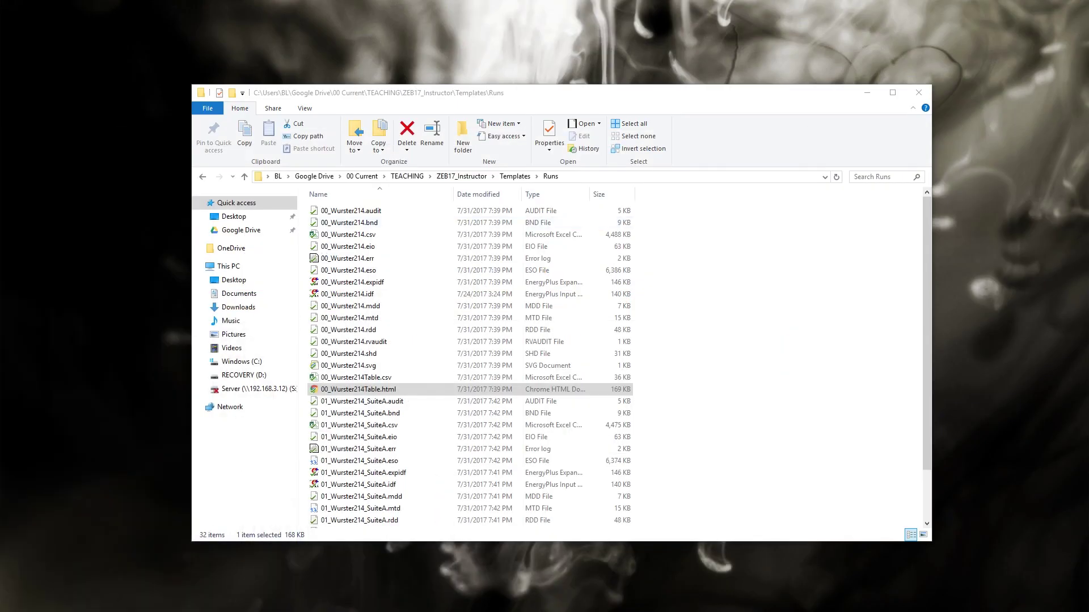
- On the Suite A Capital sheet, enter quantity 1 at $200 for the through-wall ventilation row
key(alt+Tab)
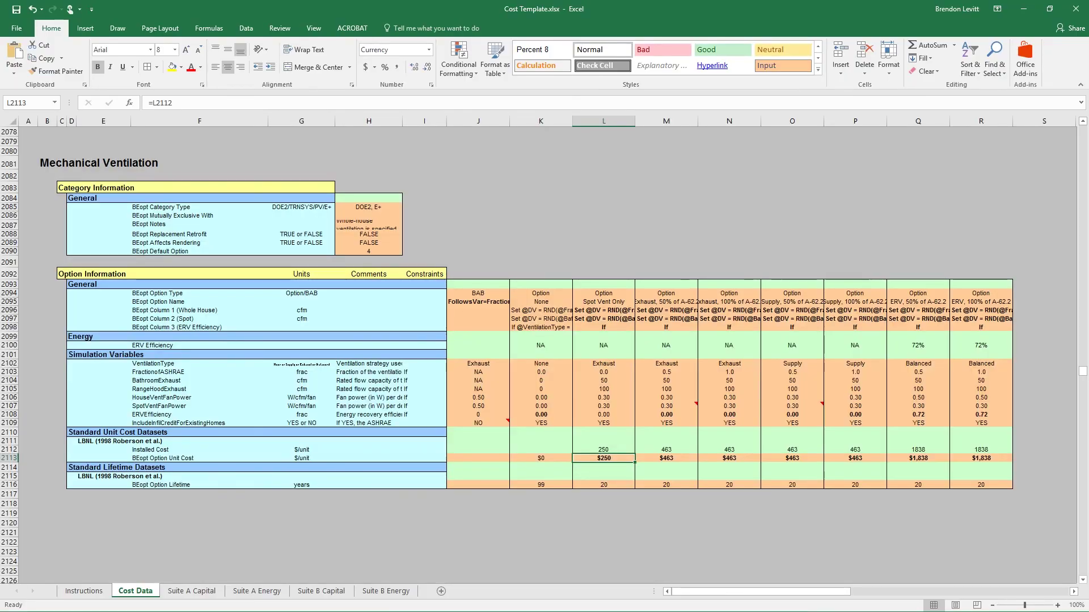
click(191, 591)
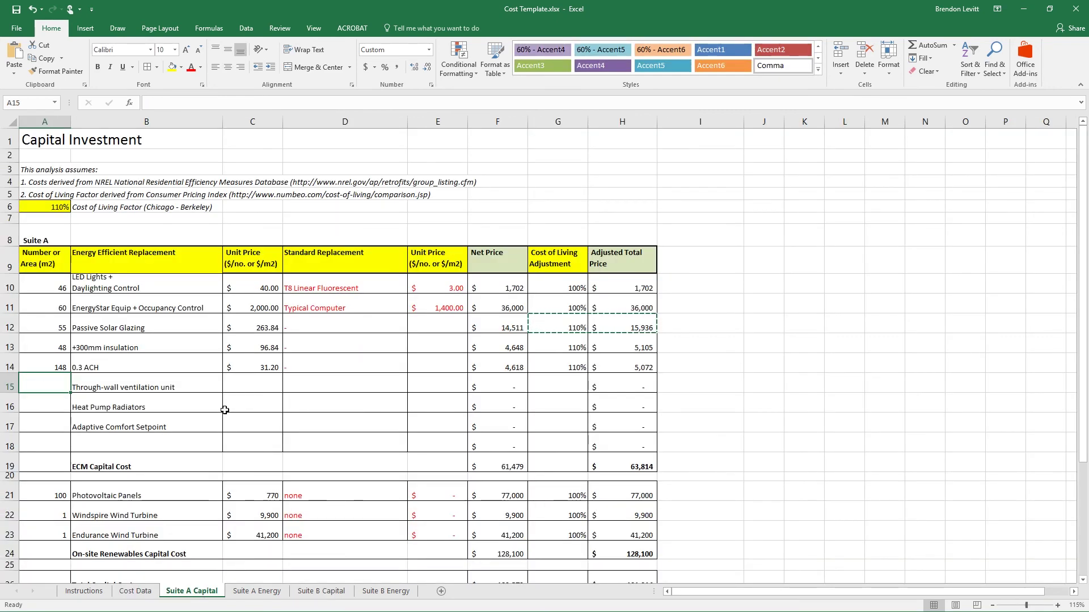
text(1)
key(Tab)
key(Tab)
text(200)
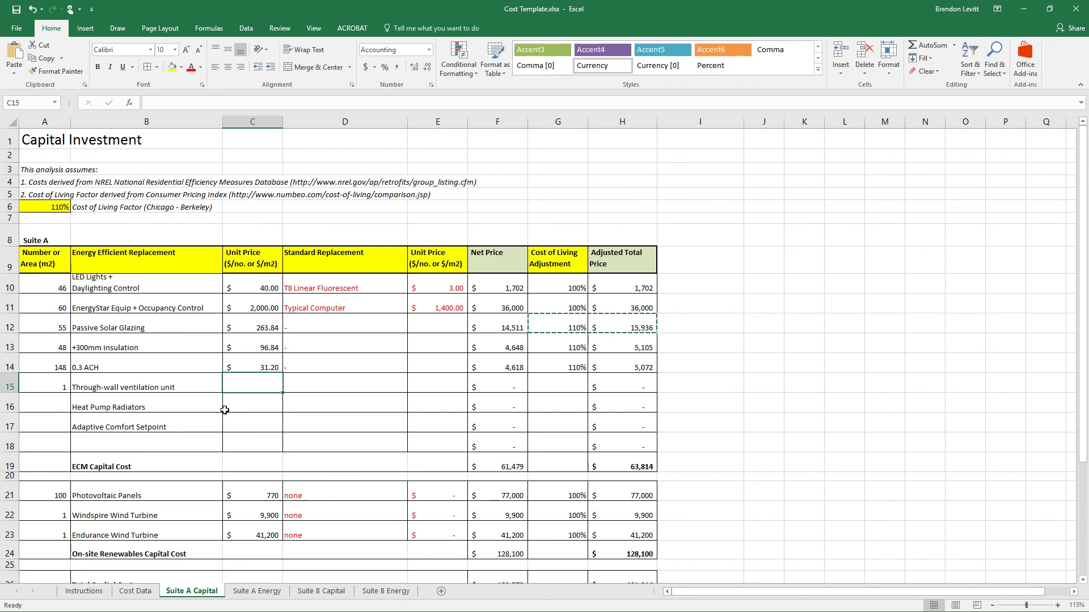
key(Return)
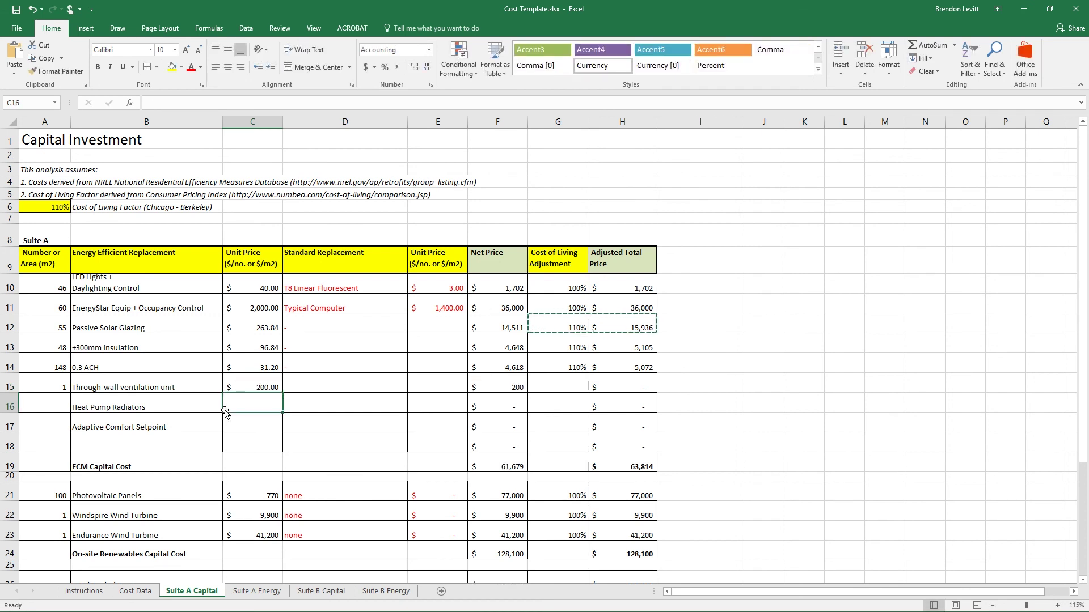
- Set row 15's standard replacement to '-' and its cost-of-living adjustment to 100%
key(Up)
key(Right)
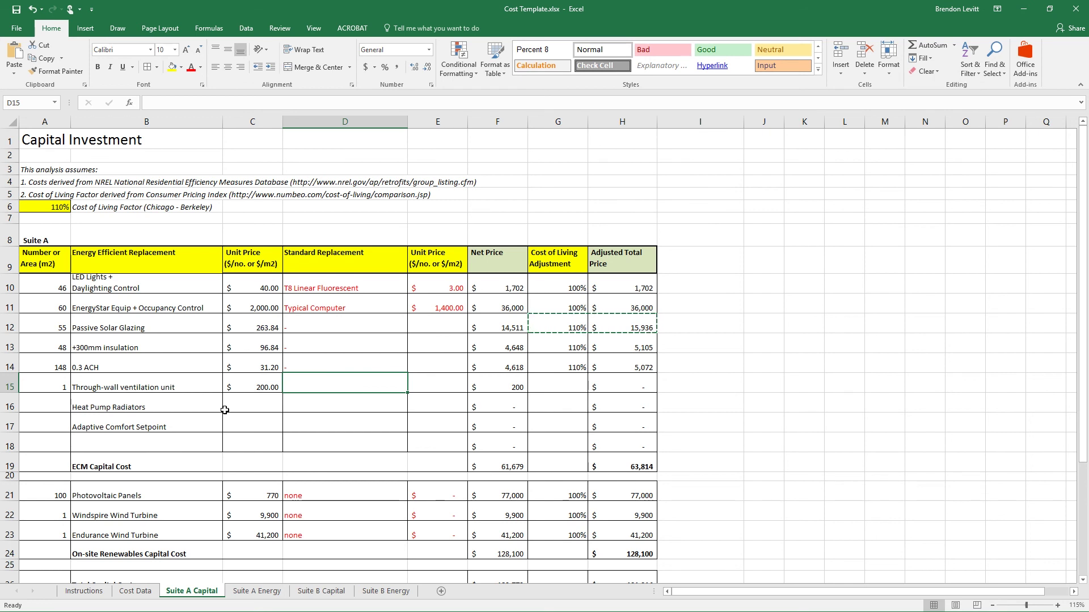
text(-)
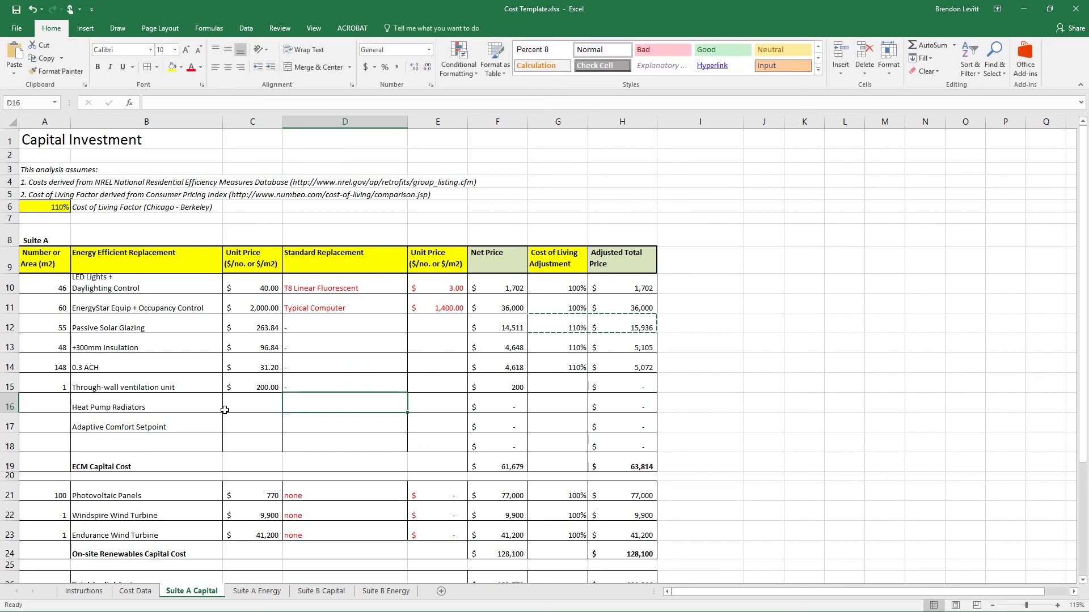
click(575, 383)
text(100)
key(Return)
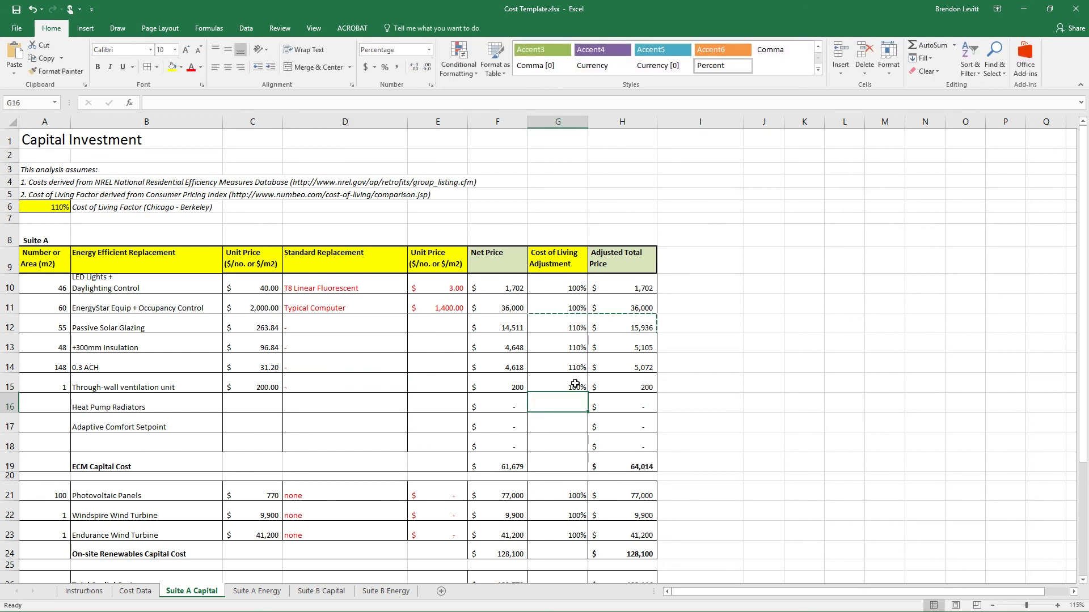